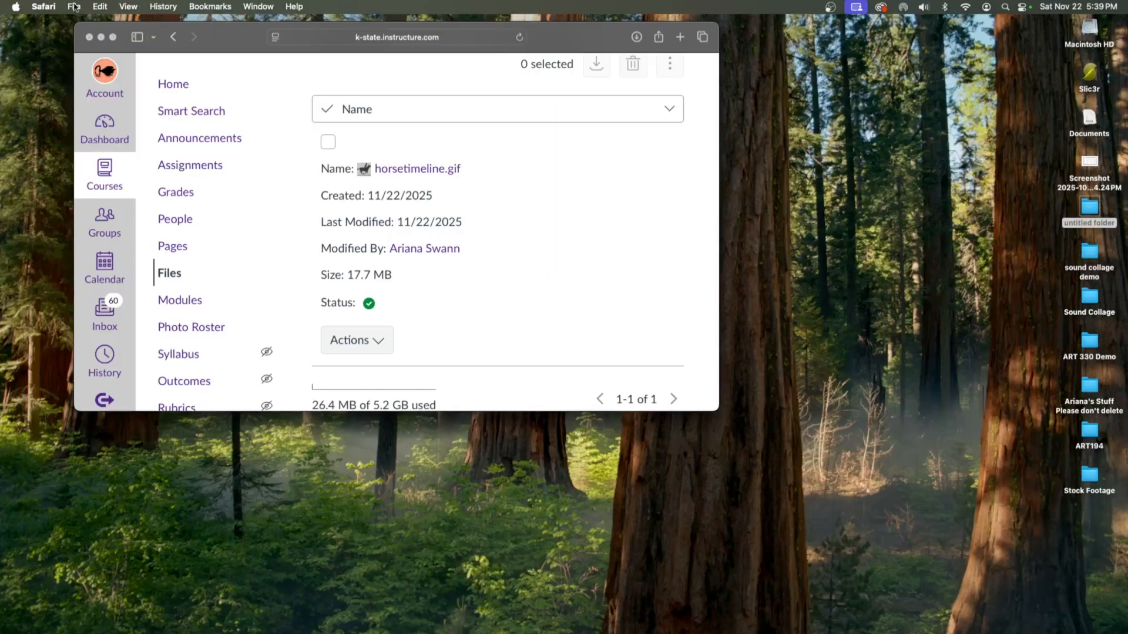
Launch Adobe Animate 2024 and skip the welcome tutorials
click(74, 7)
click(36, 107)
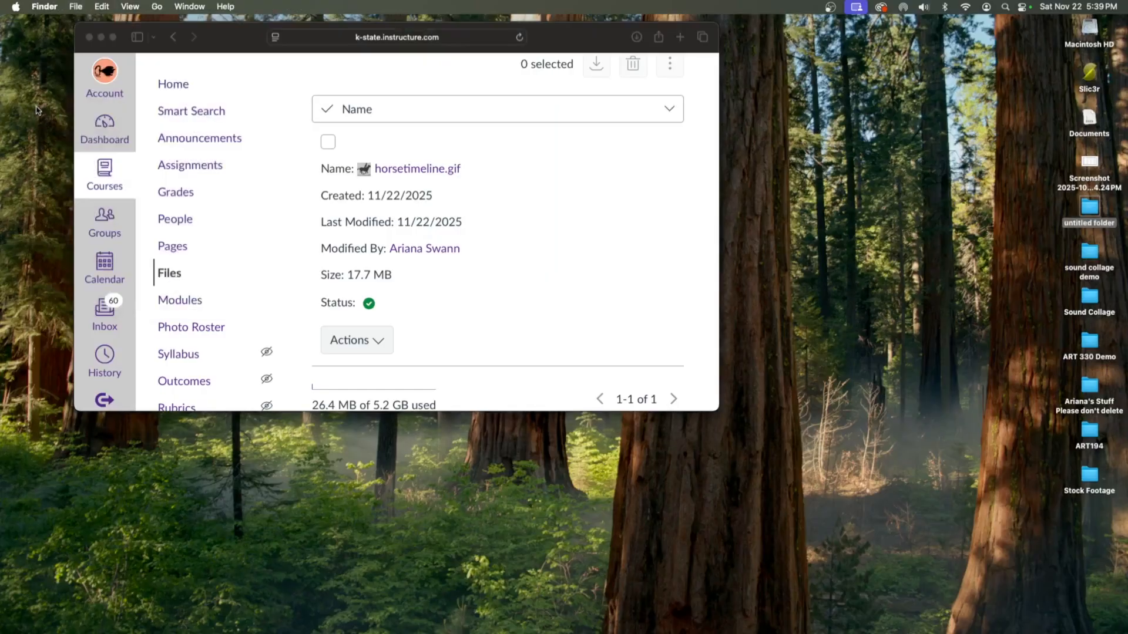
key(space)
click(406, 240)
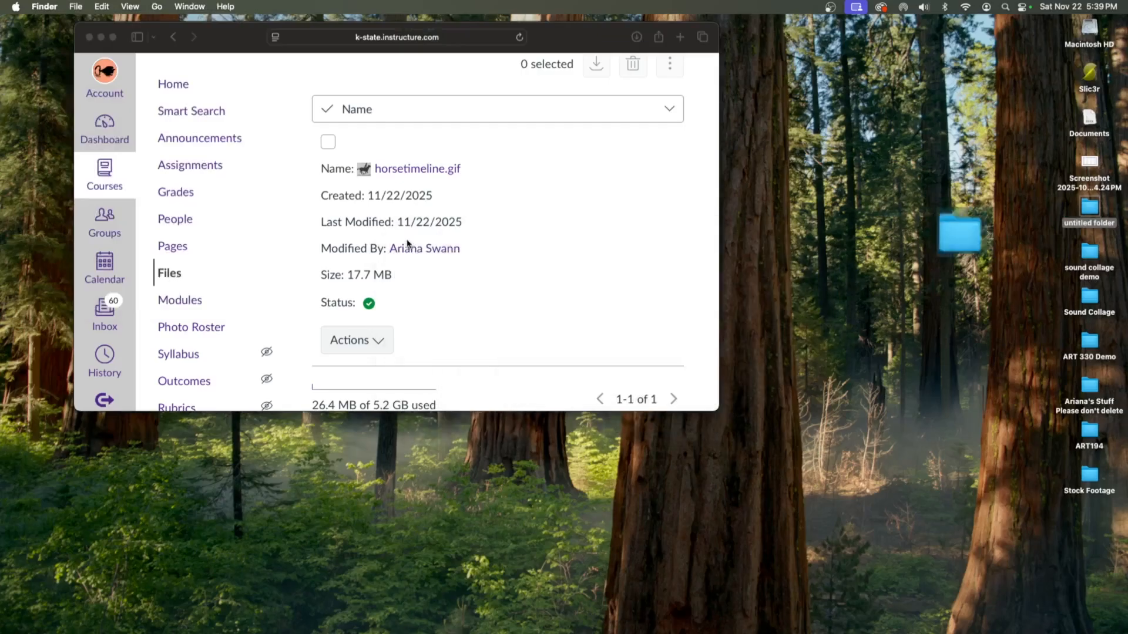
key(super+space)
text(anima)
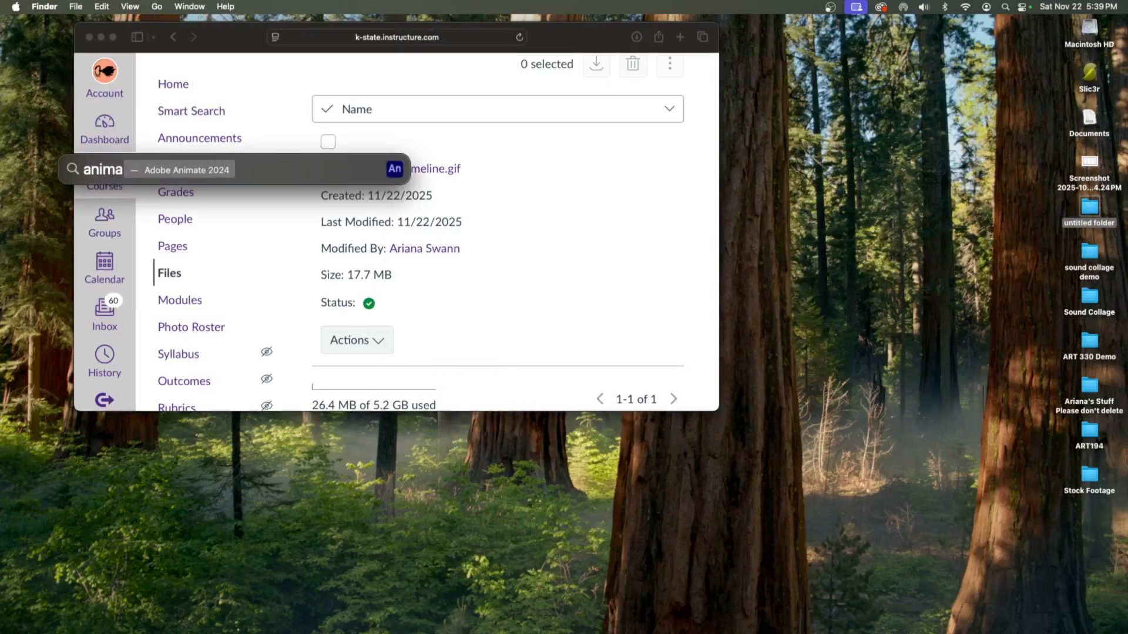
key(Return)
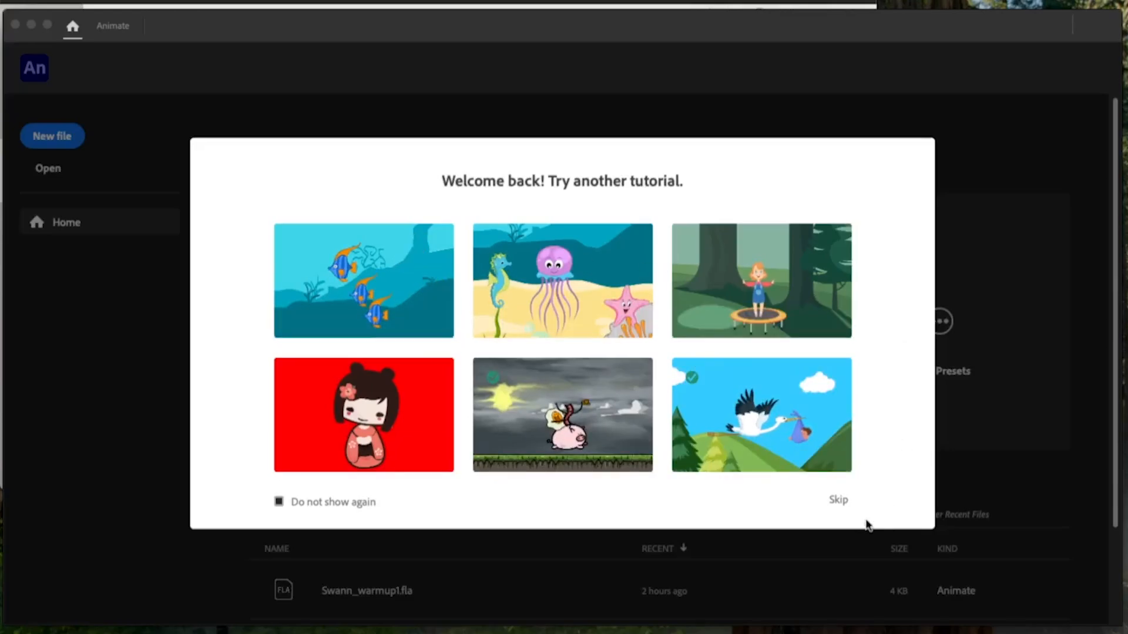
click(839, 500)
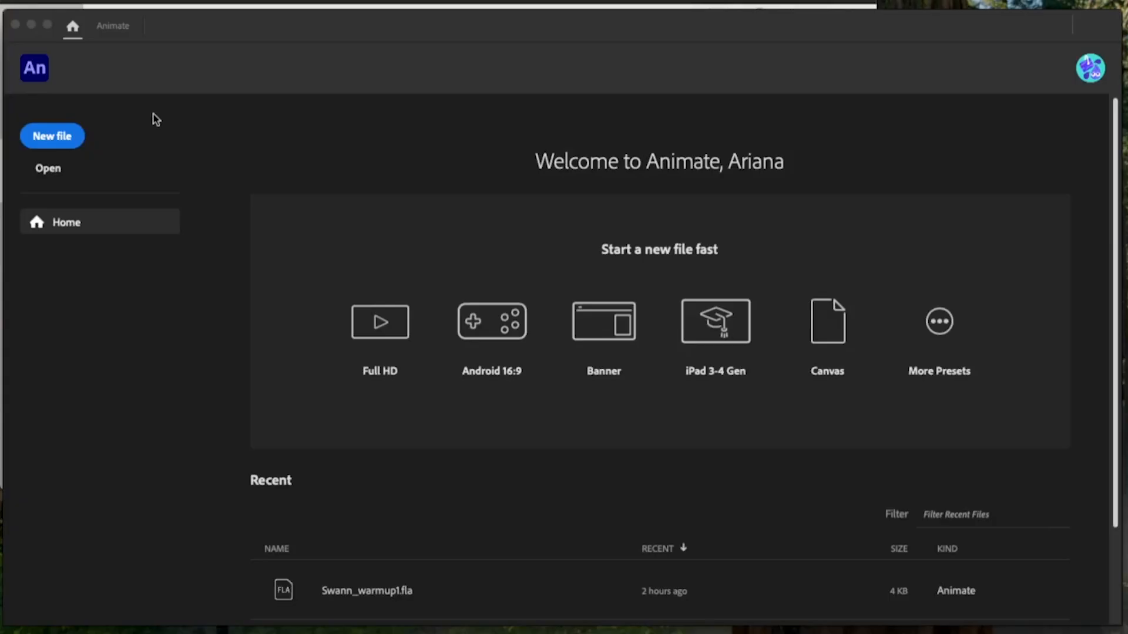
Start a new document and review the Game, Education, Ads, Web and Social presets
click(80, 141)
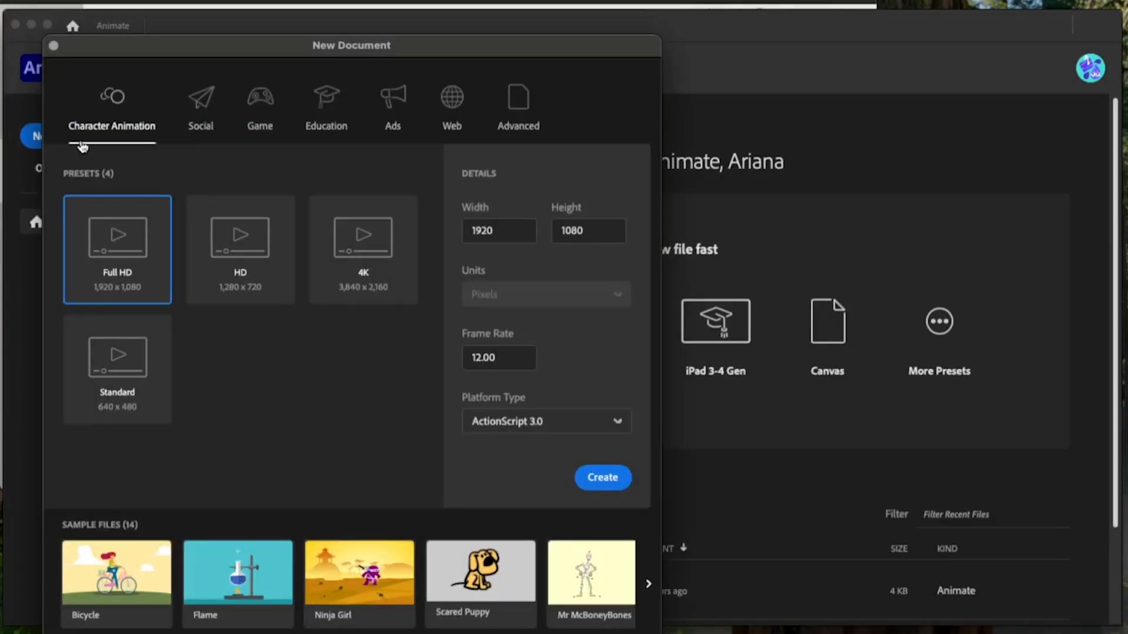
click(256, 112)
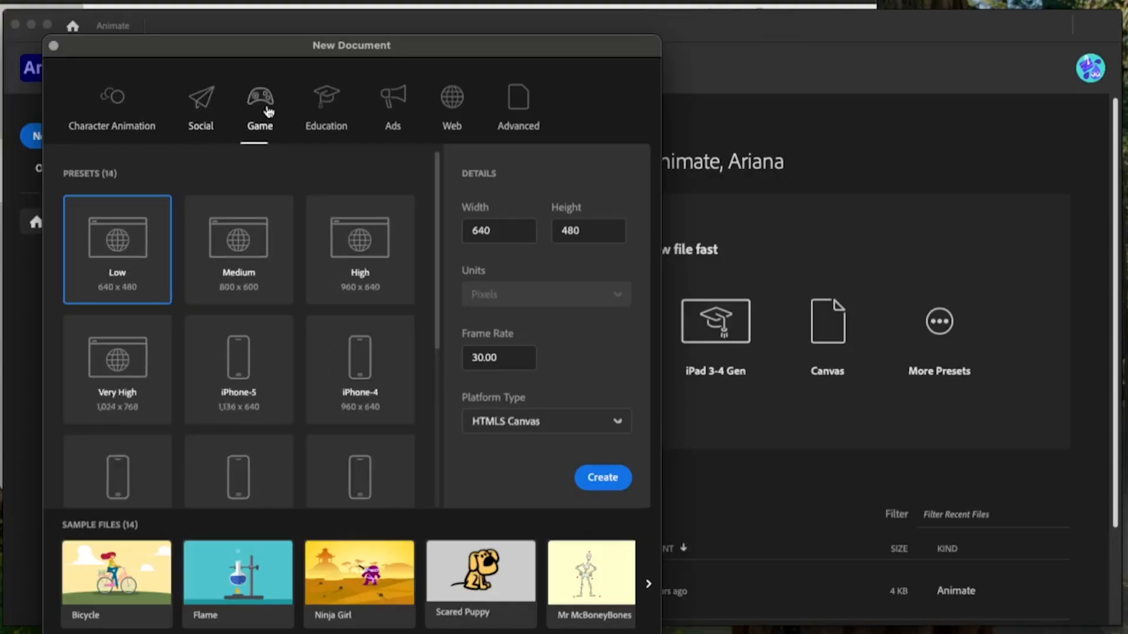
click(331, 110)
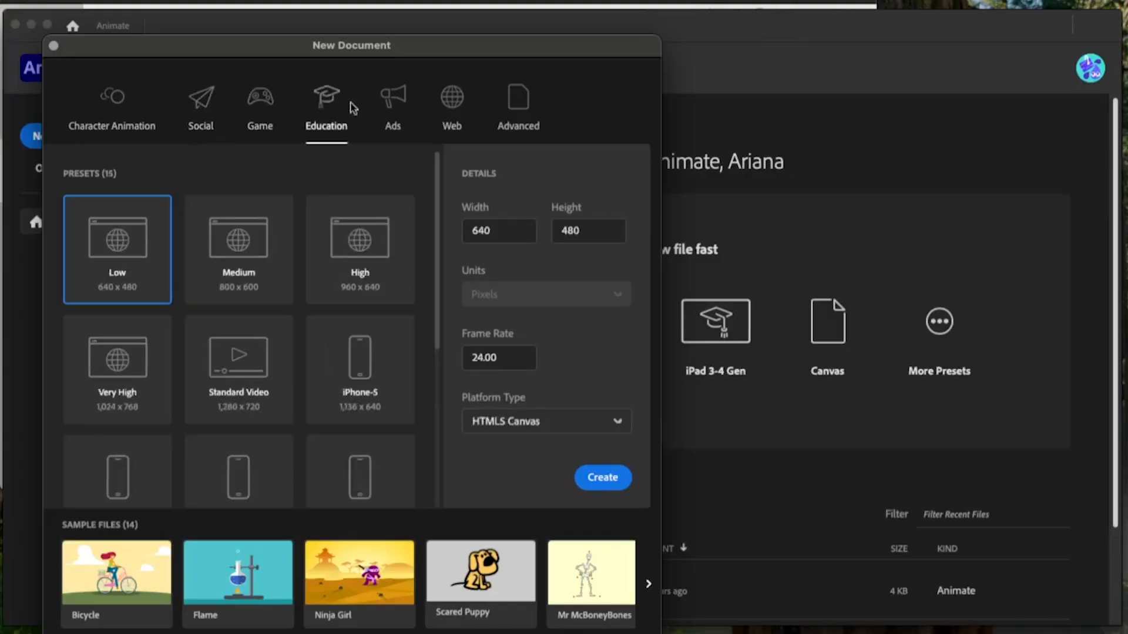
click(392, 103)
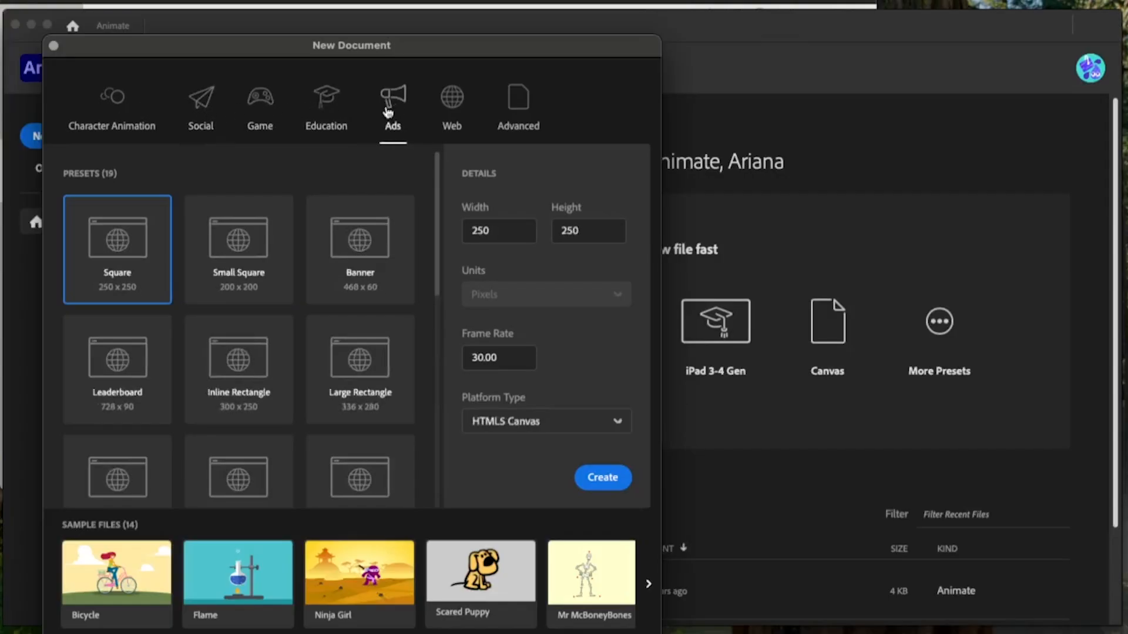
click(462, 104)
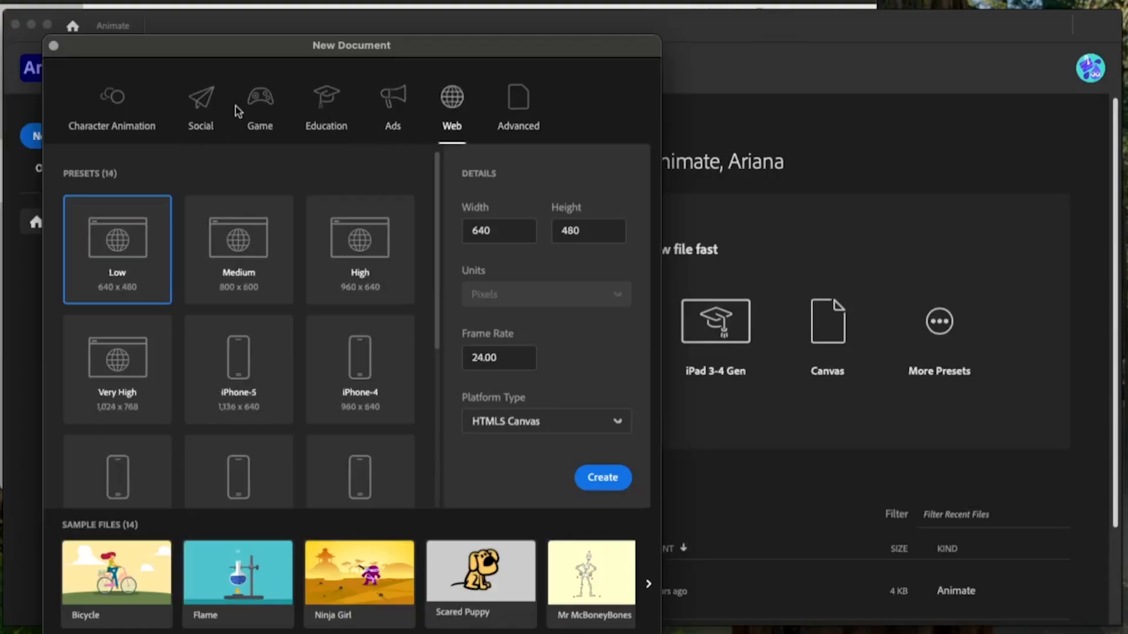
click(199, 107)
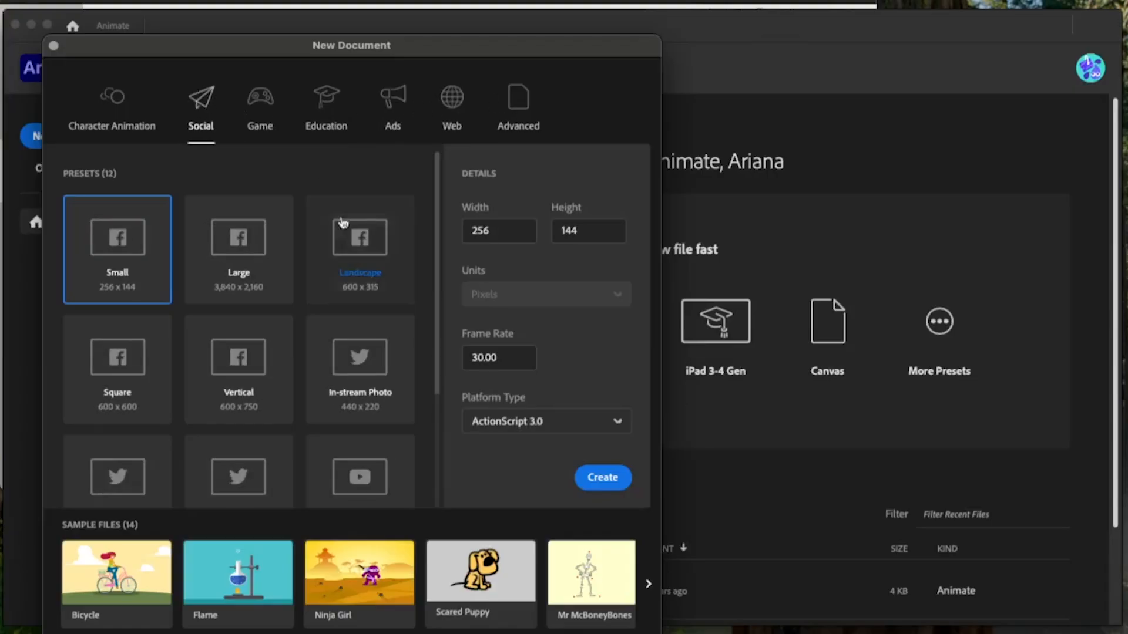
scroll(292, 323, down, 4)
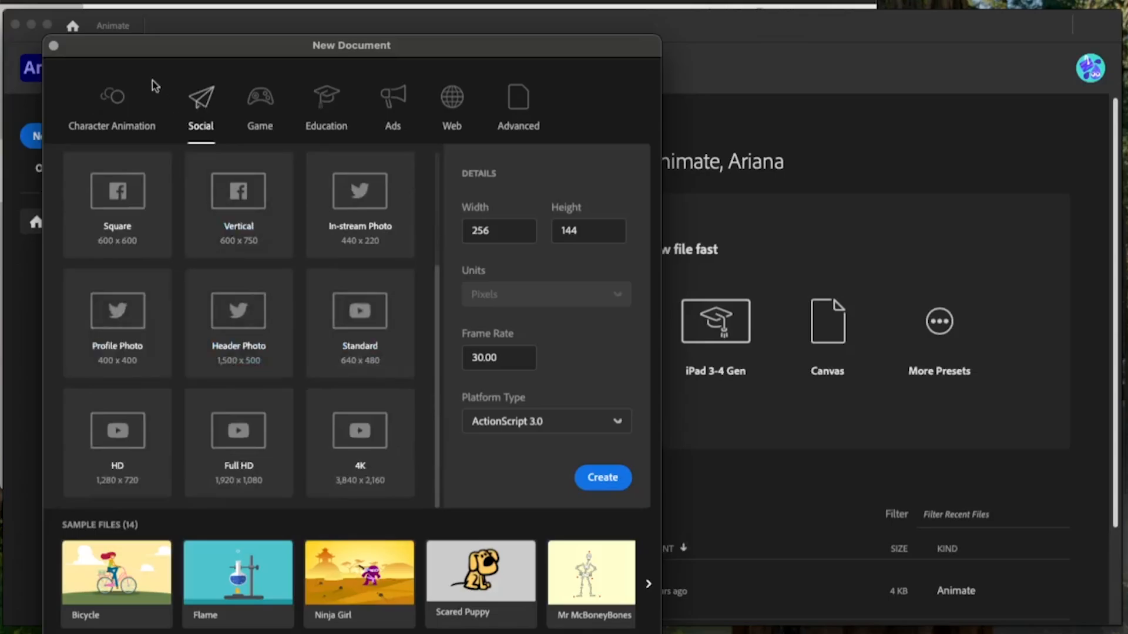
Create a Character Animation document from the Full HD preset, 1920 x 1080 pixels at 12 fps with ActionScript 3.0
click(117, 104)
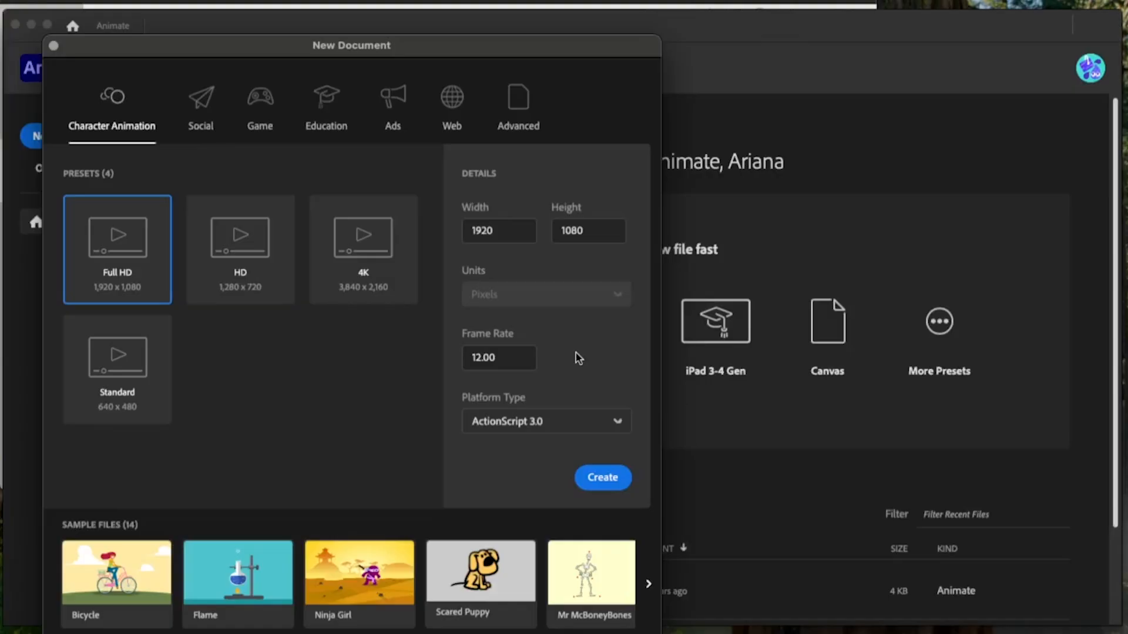
click(602, 479)
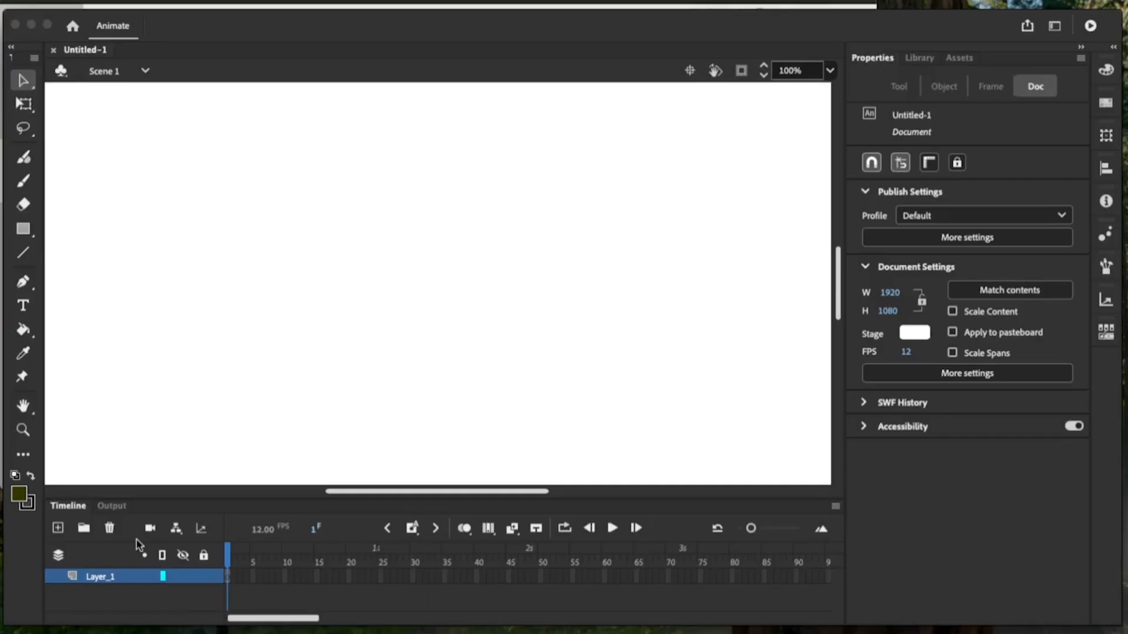
Set the document's frame rate to 24 fps, and return it to 12 fps
click(182, 580)
click(182, 580)
click(906, 352)
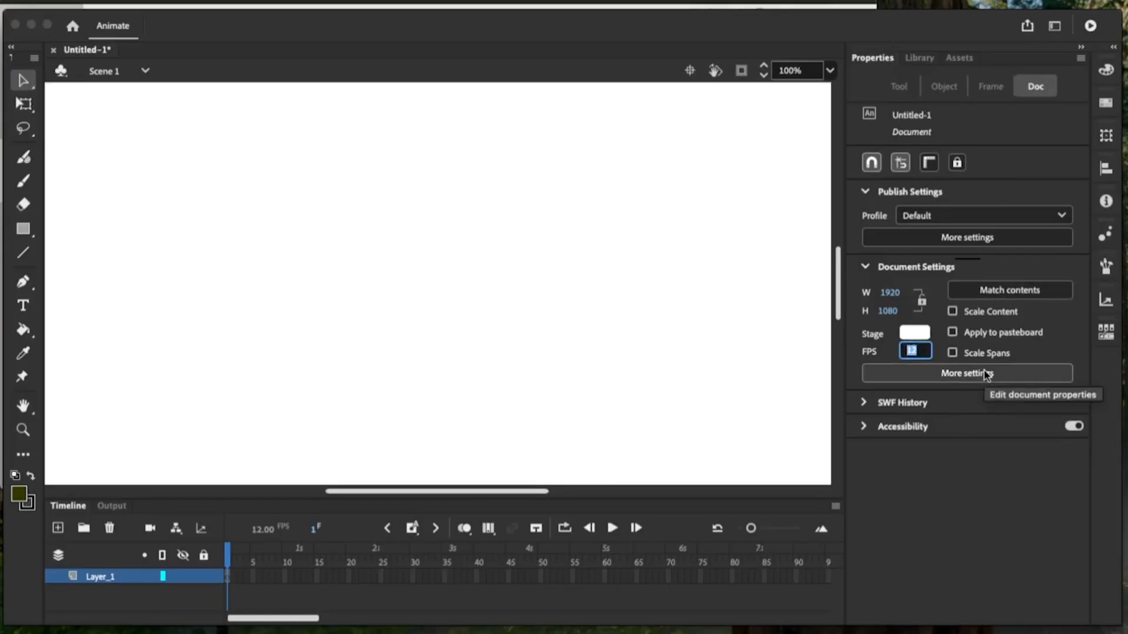
text(24)
key(Return)
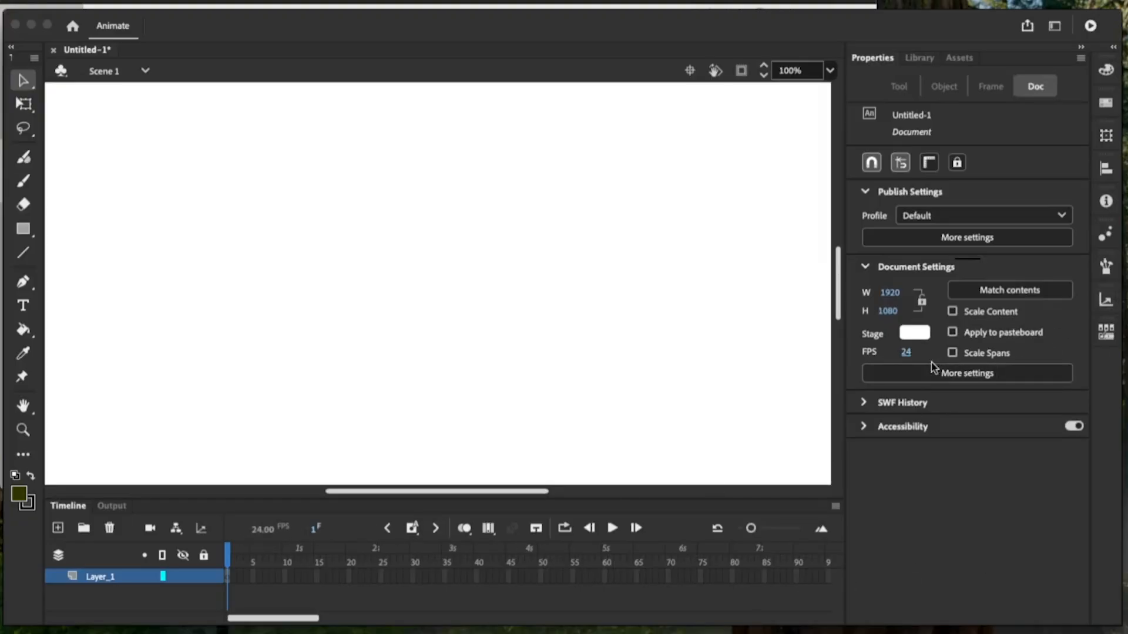
click(907, 352)
text(12)
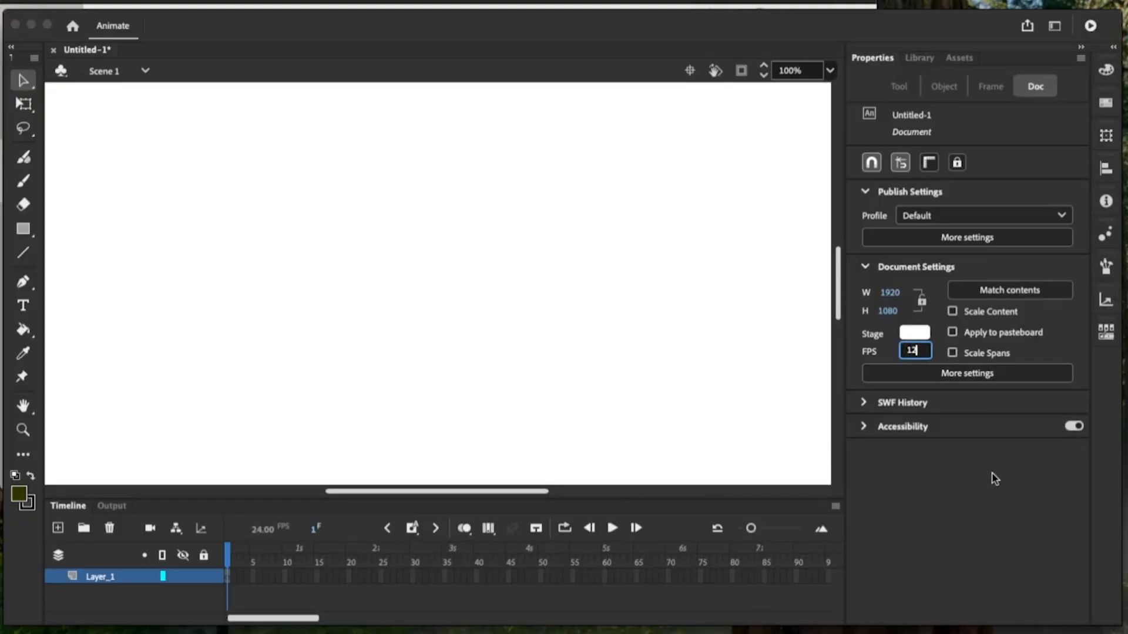
key(Return)
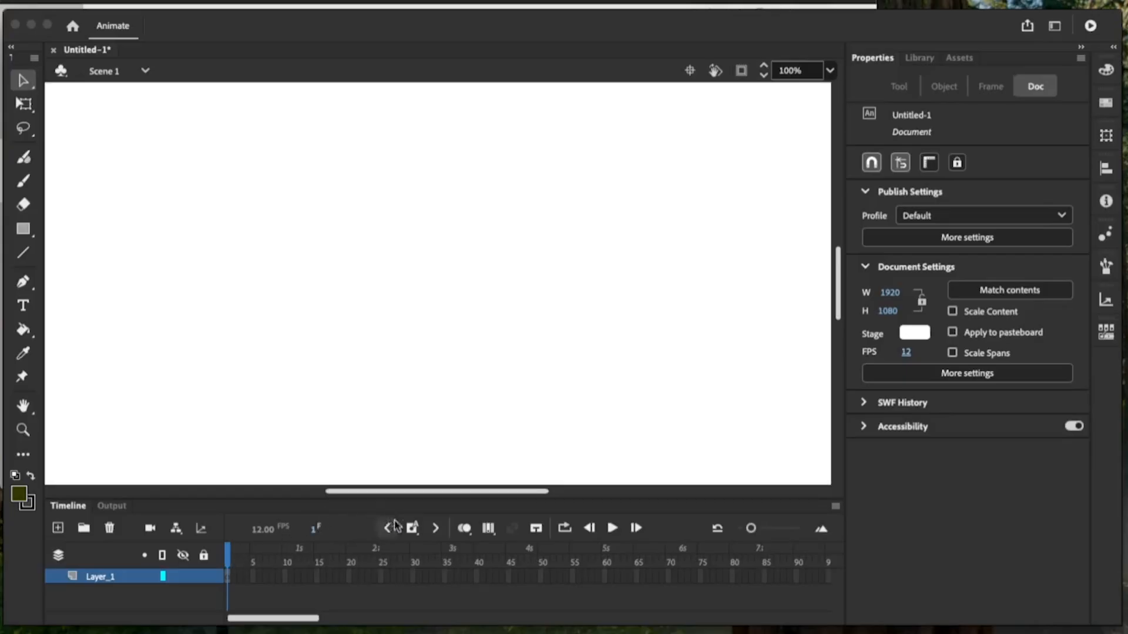
Review the timeline's keyframe insertion options, including Keyframe, Blank Keyframe, Frame and Auto KeyFrame
click(415, 529)
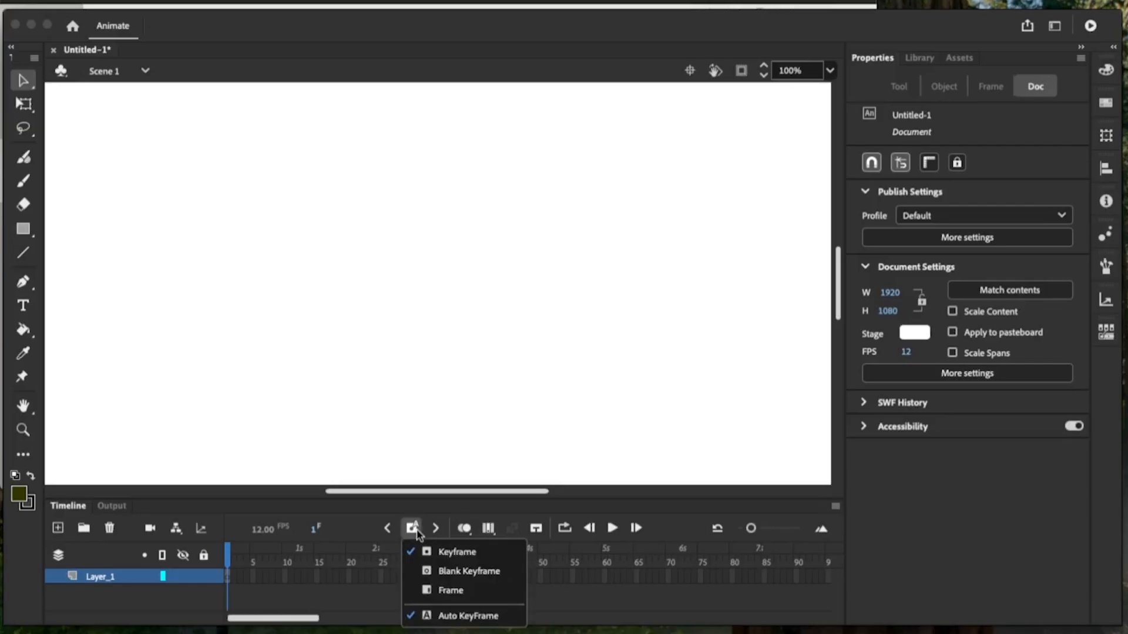
click(245, 618)
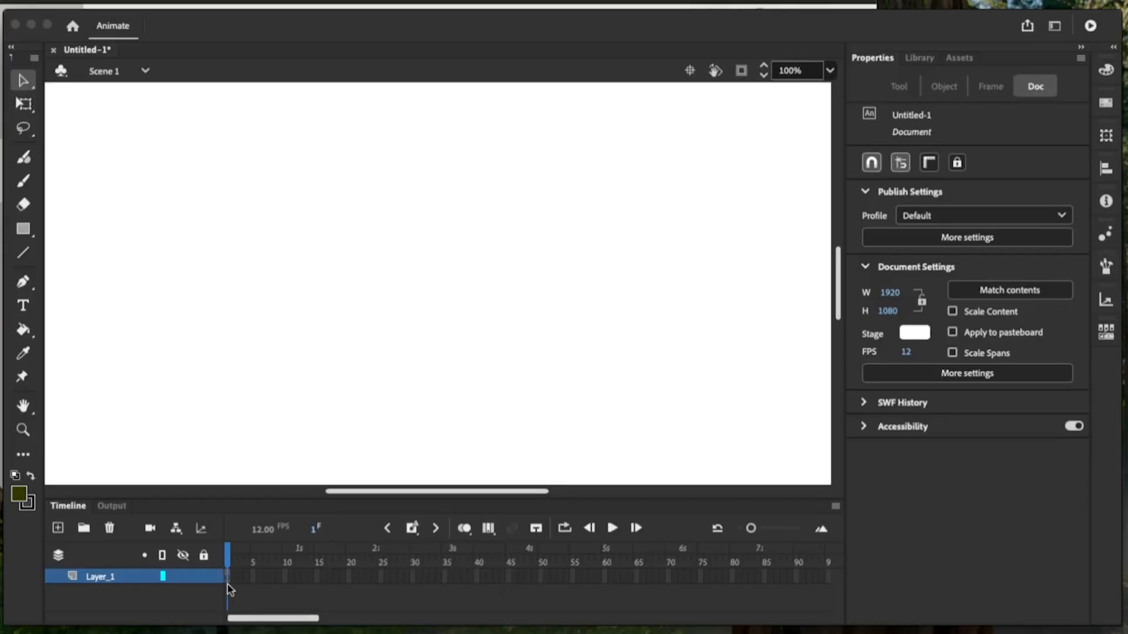
click(409, 528)
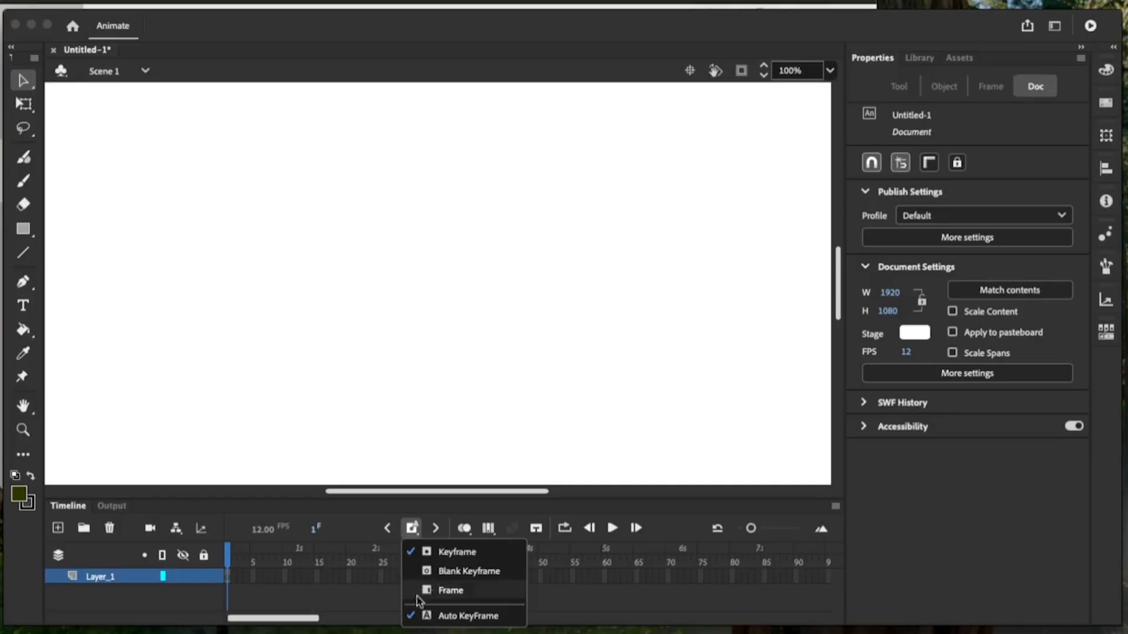
click(373, 612)
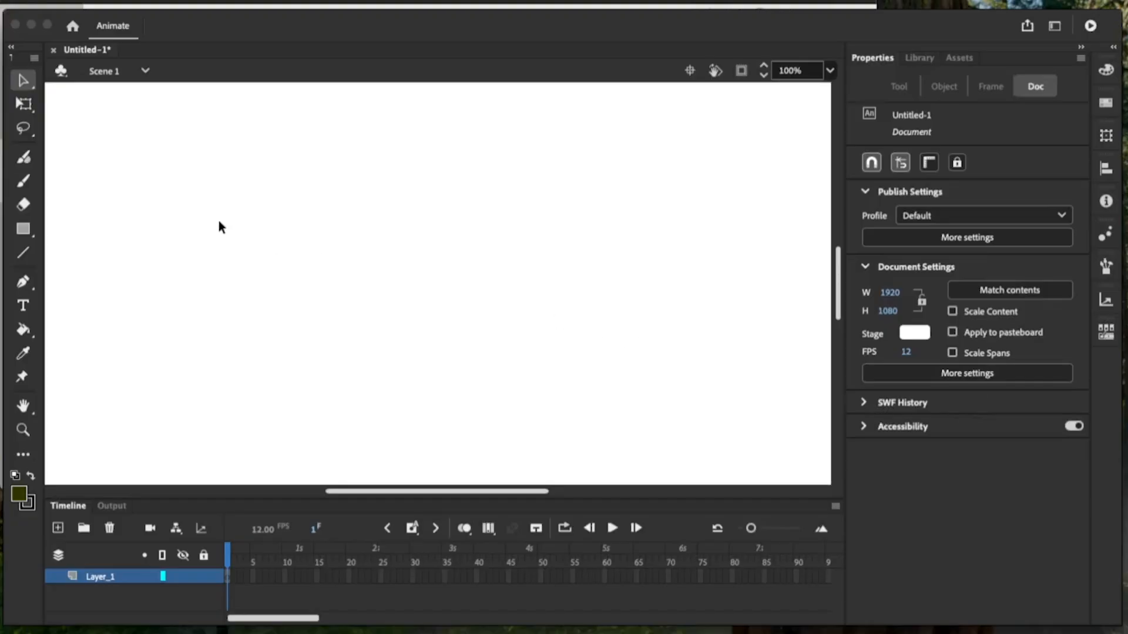
Save the document as the student's surname followed by "_warmup1.fla" in the Art 300 Spring 2026 folder, replacing the existing file
click(12, 1)
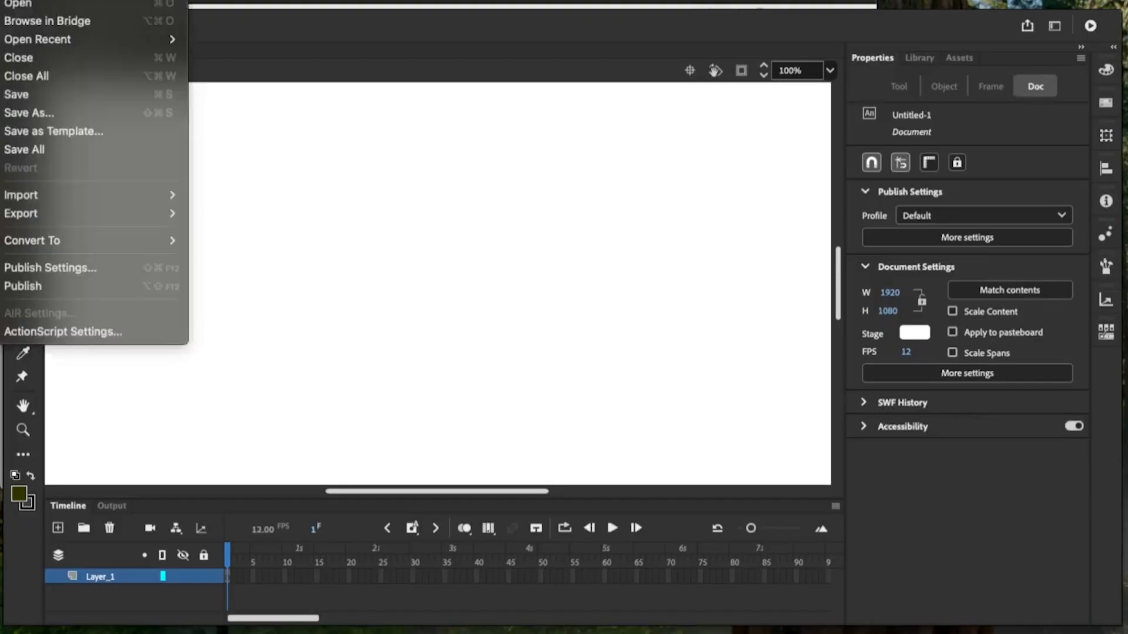
click(26, 112)
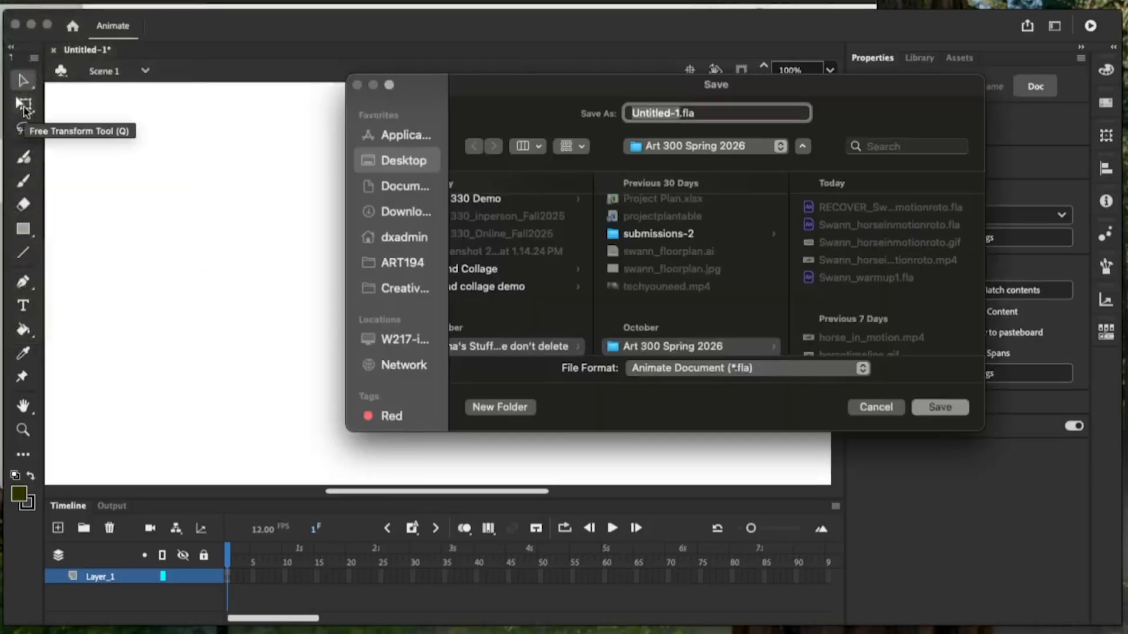
text(Swann_warm)
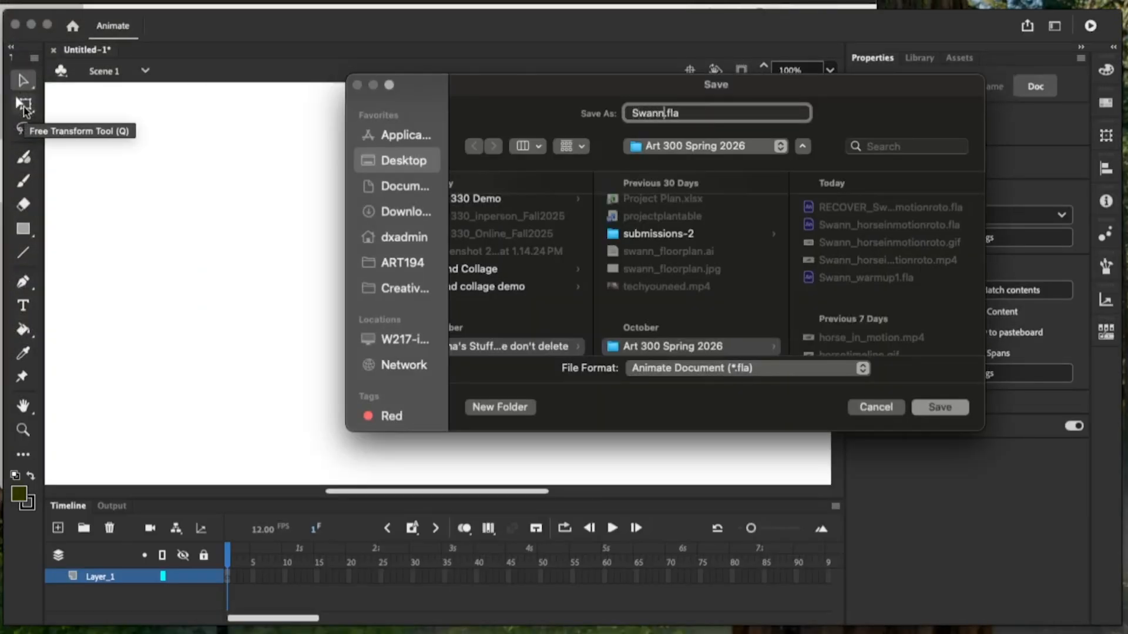
text(up1)
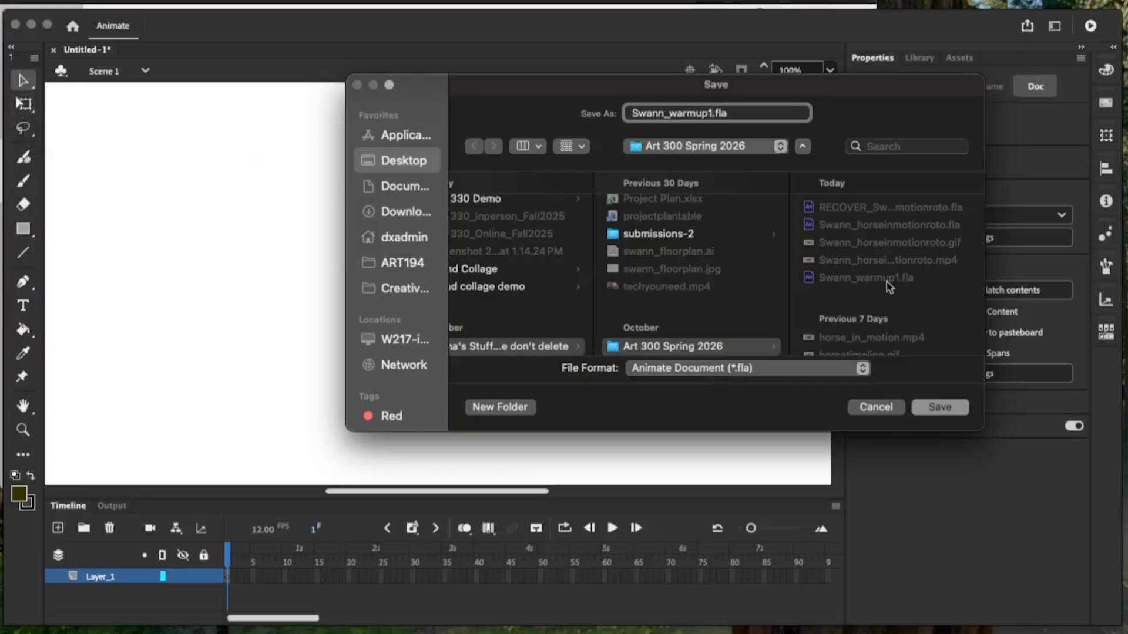
scroll(887, 282, up, 1)
scroll(887, 282, down, 5)
scroll(724, 281, down, 3)
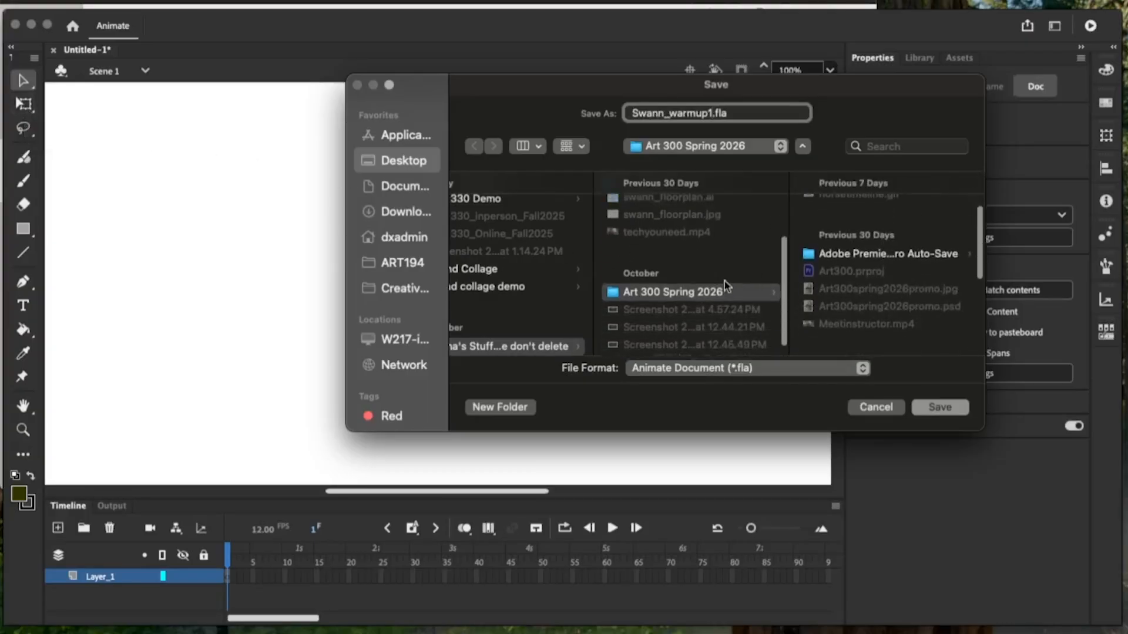
click(721, 285)
click(940, 408)
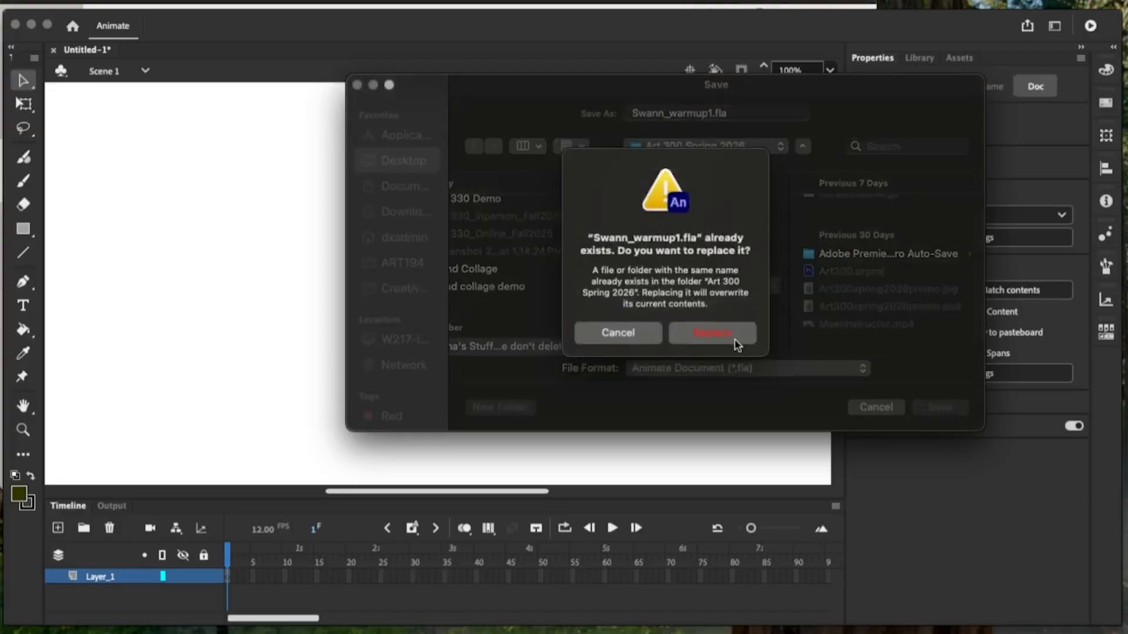
click(736, 343)
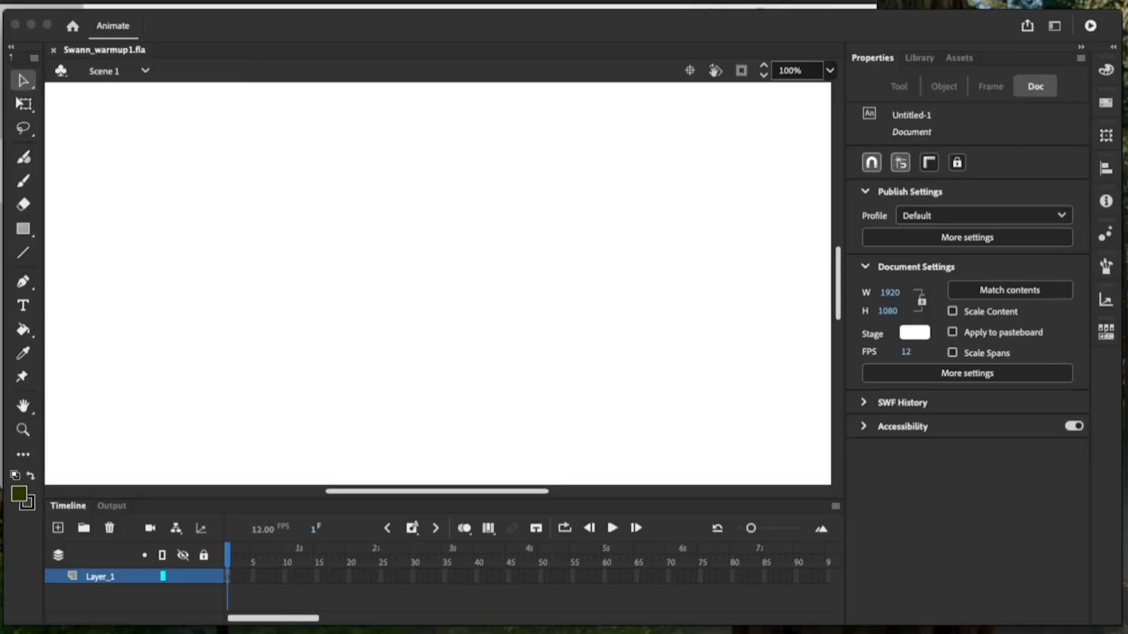
Import horsetimeline.gif from the Art 300 Spring 2026 folder to the stage
click(12, 0)
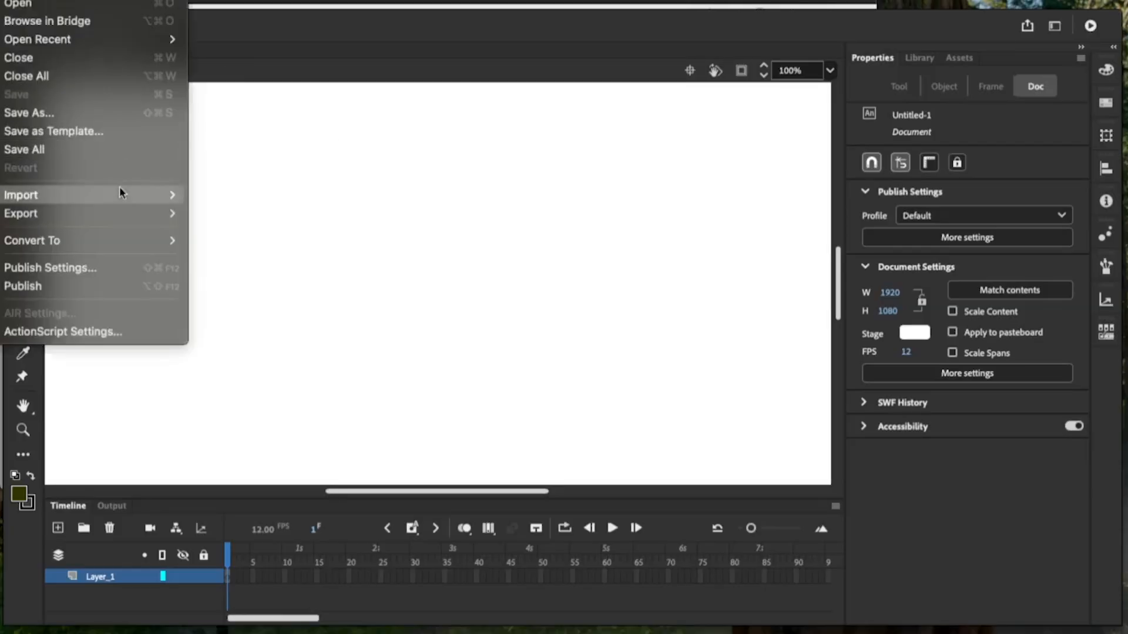
mouse_move(119, 190)
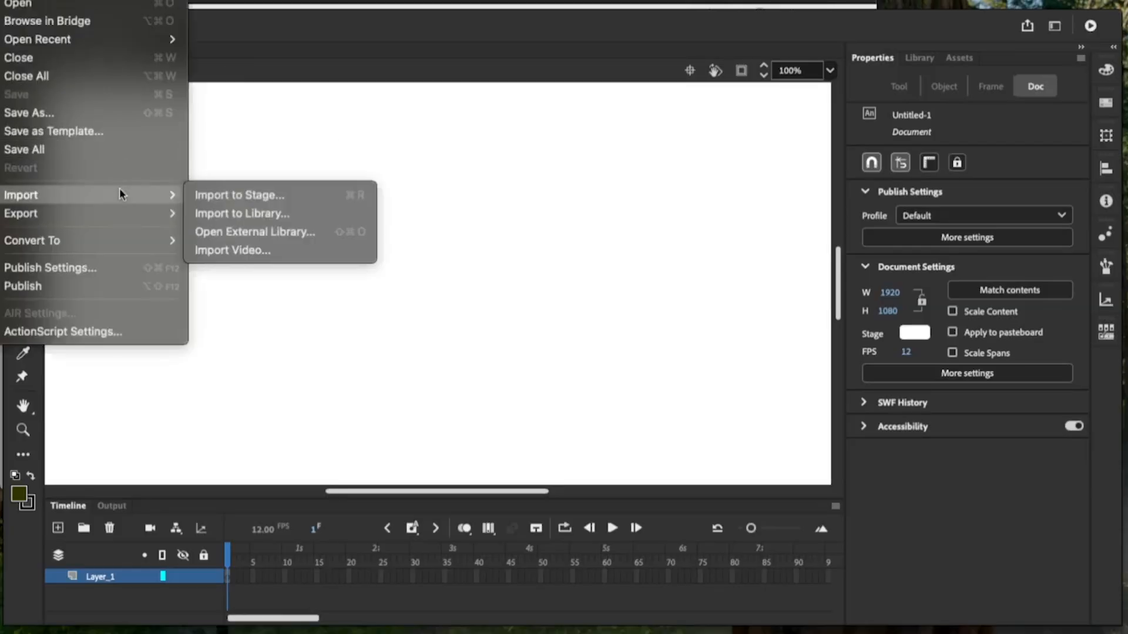
click(284, 204)
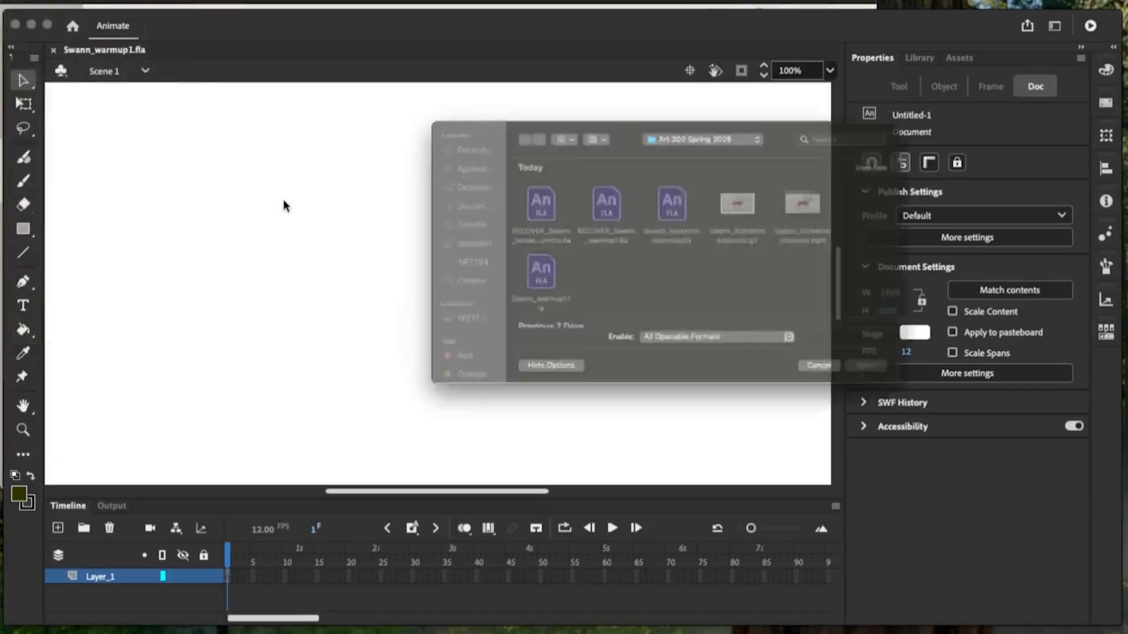
scroll(549, 227, down, 5)
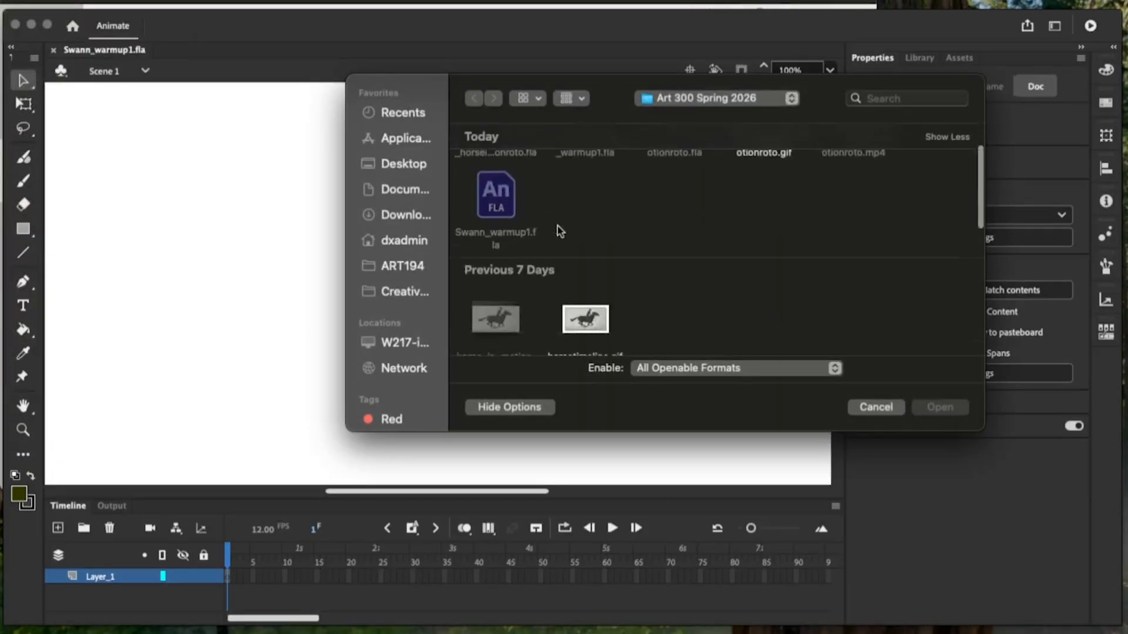
click(602, 227)
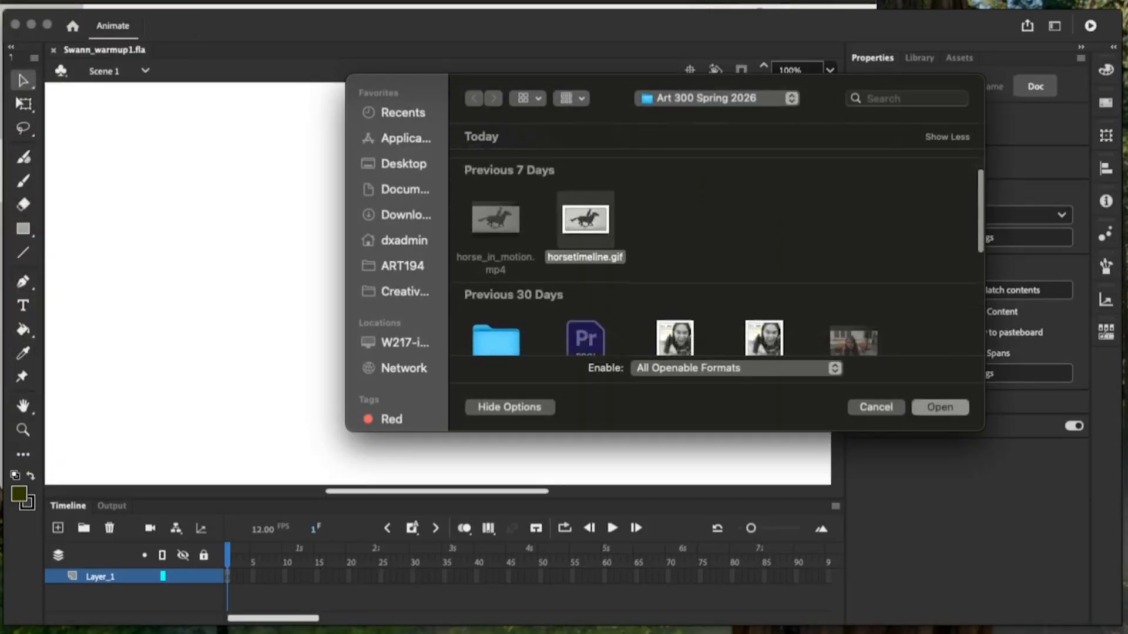
click(945, 407)
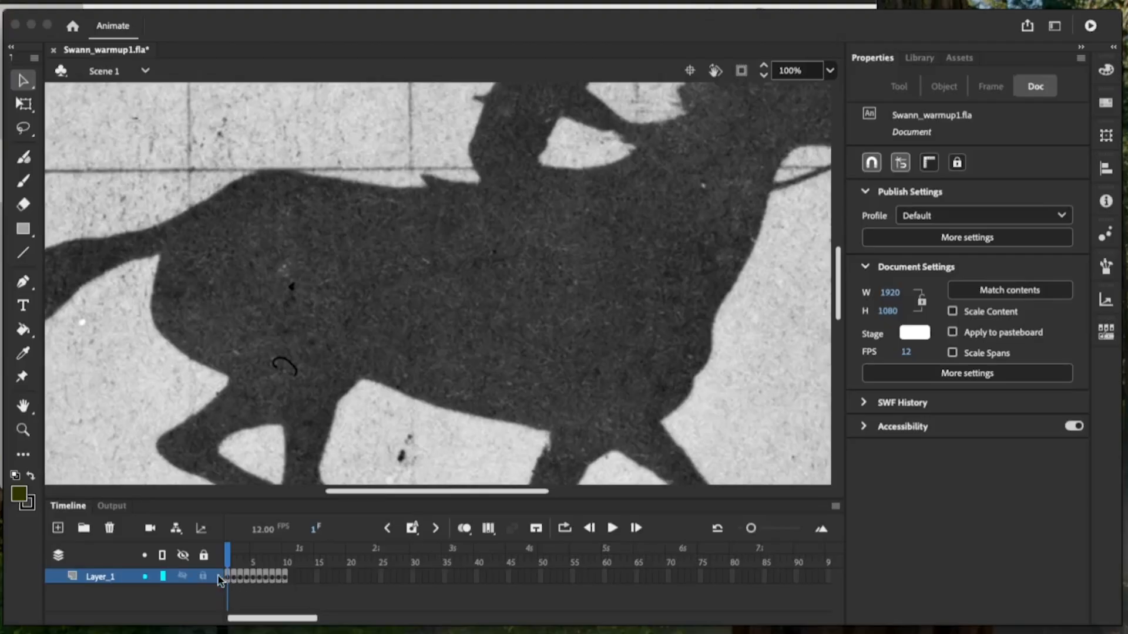
Show the whole stage at 25% zoom and play the imported horse frames once
key(super+minus)
key(super+minus)
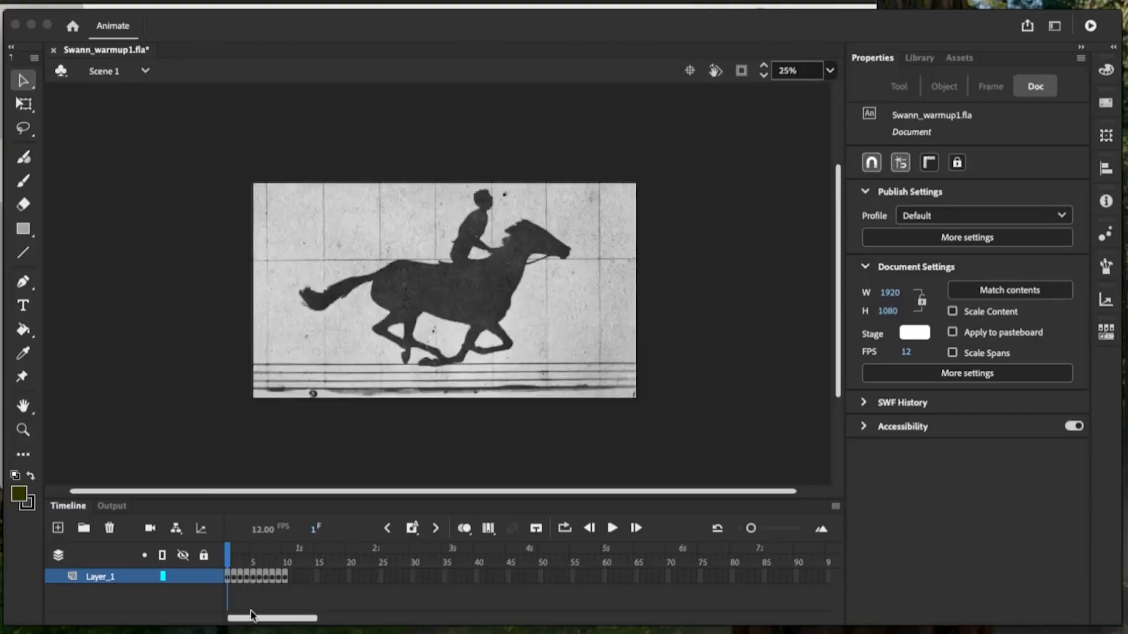
key(super+equal)
key(super+minus)
click(613, 529)
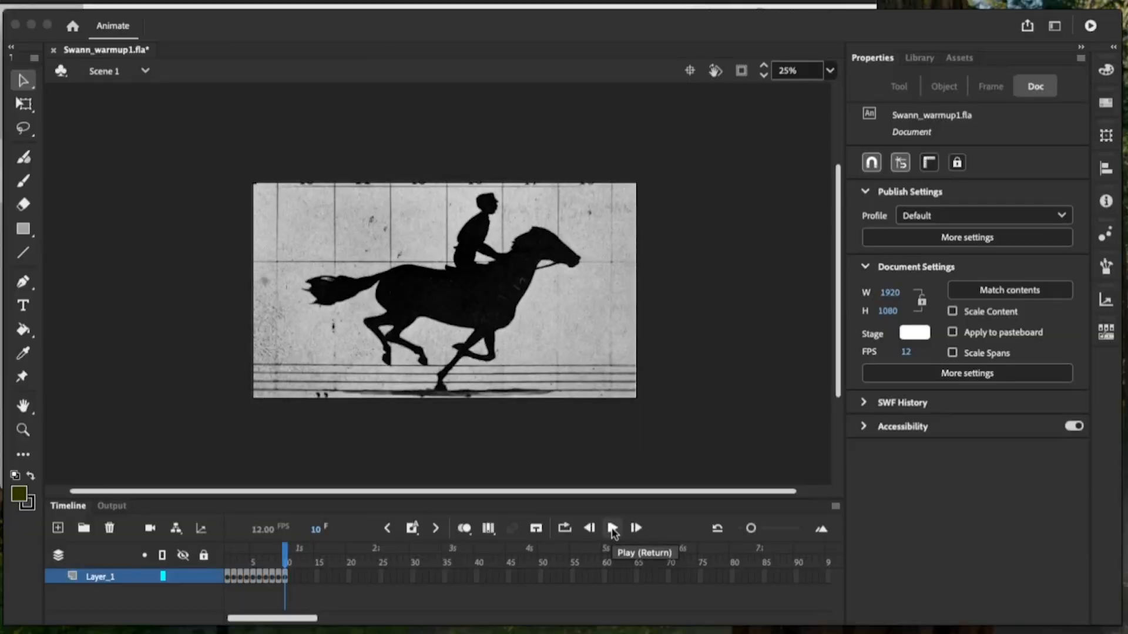
Turn on looping, extend the loop range to cover frames 1 to 10, and preview the looping gallop
click(564, 529)
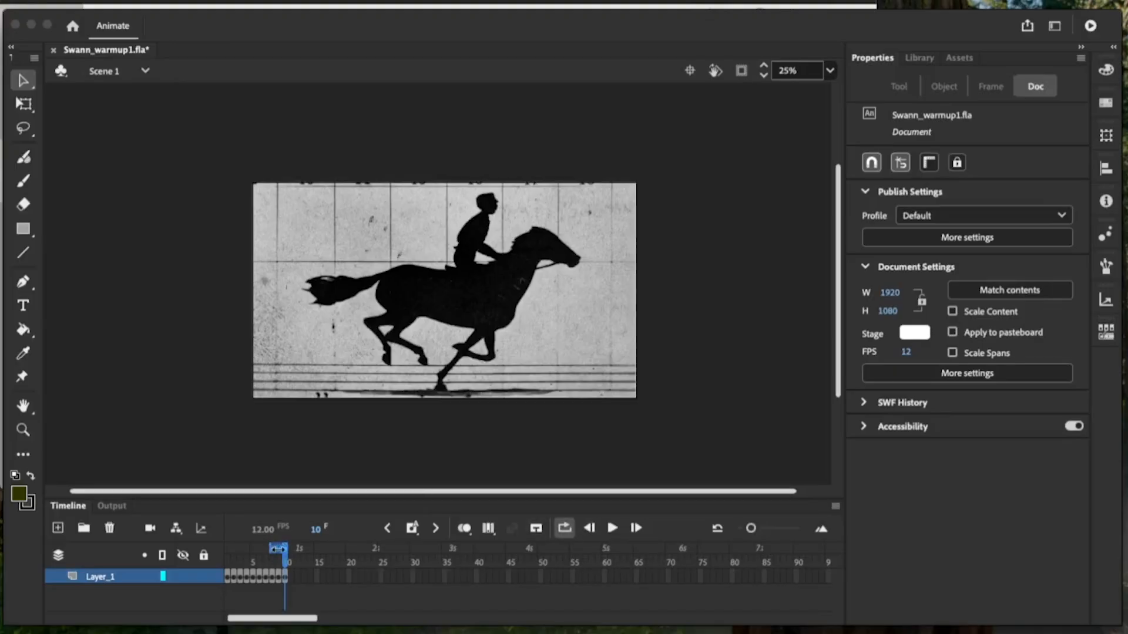
click(612, 528)
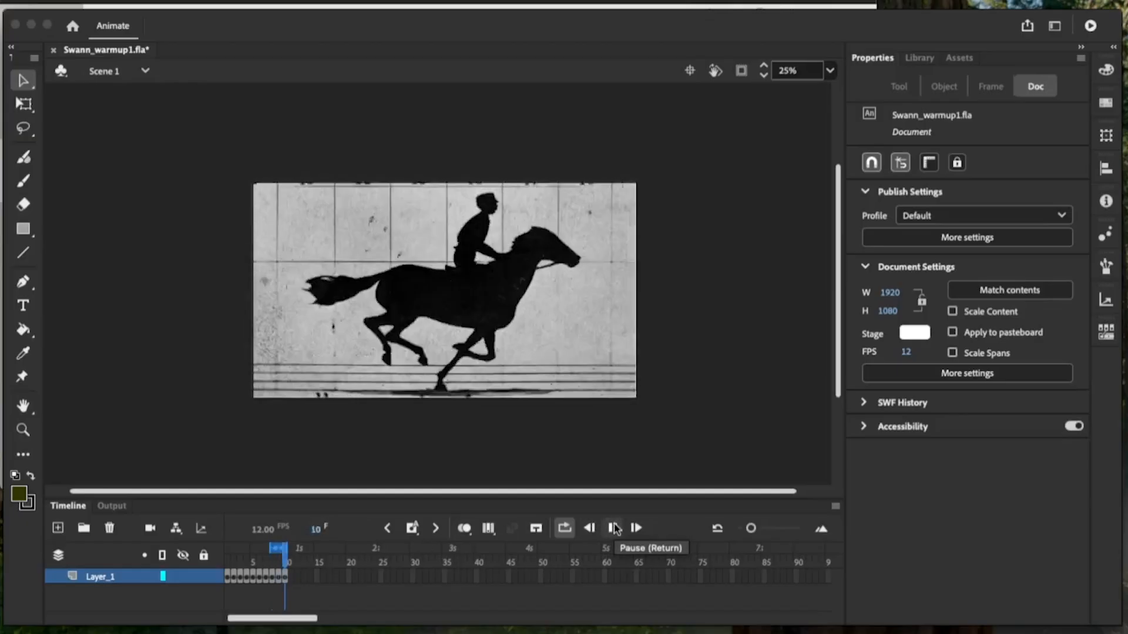
click(612, 528)
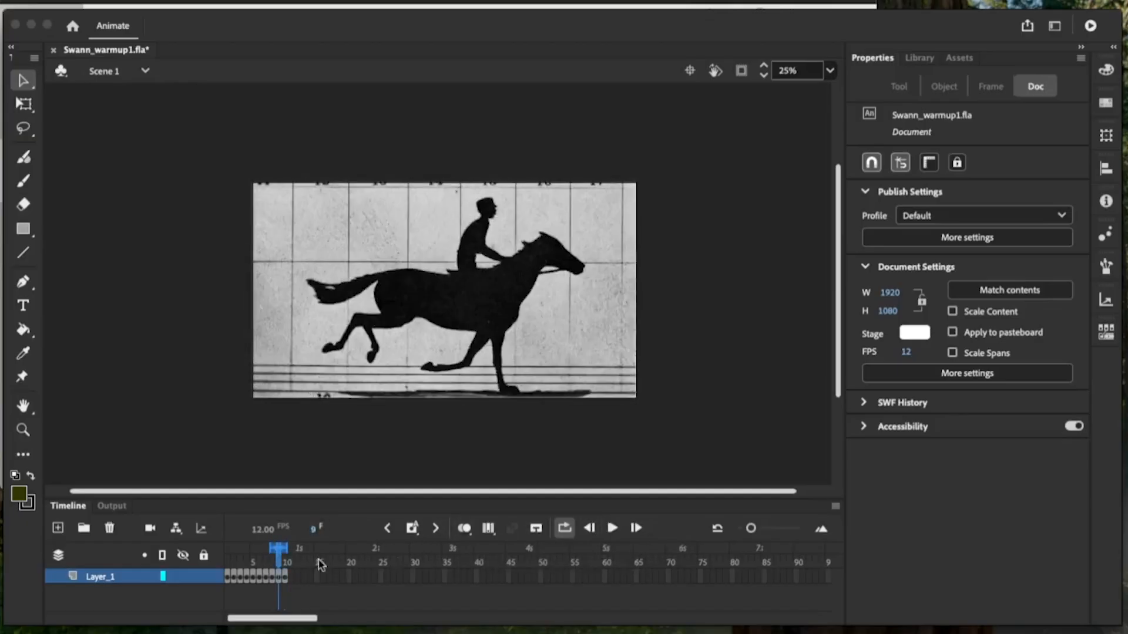
drag(272, 549, 225, 549)
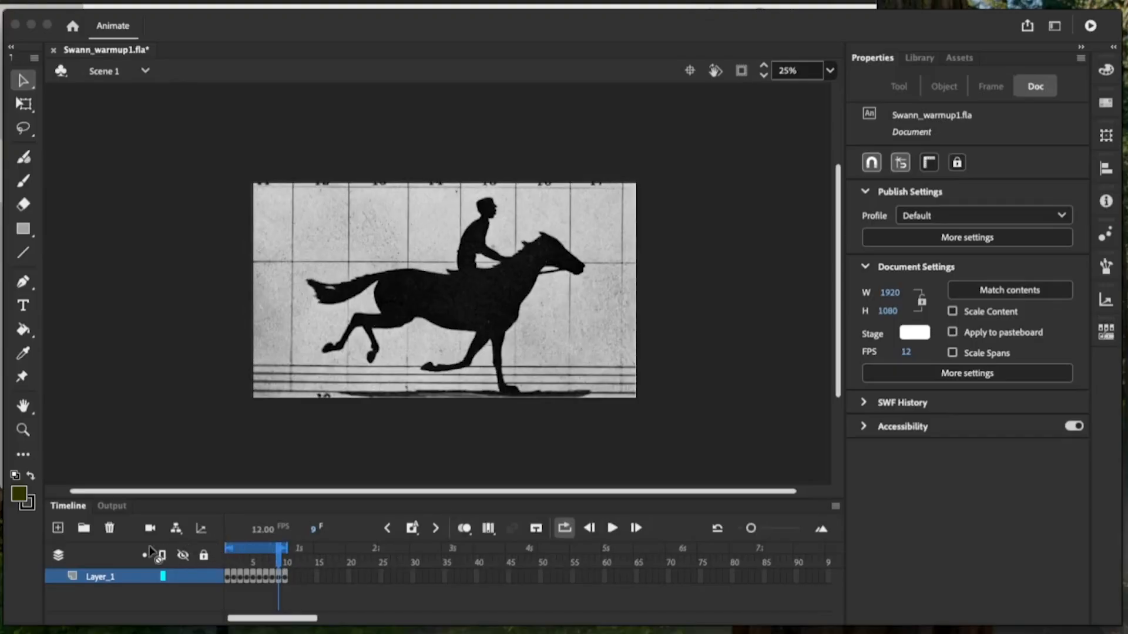
click(612, 527)
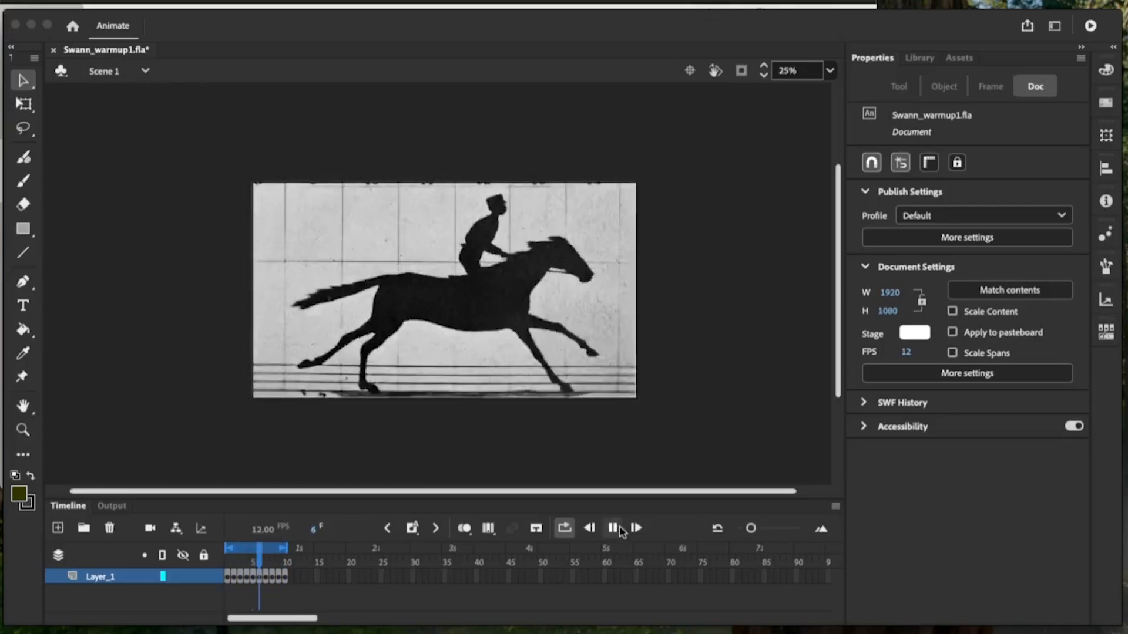
click(612, 527)
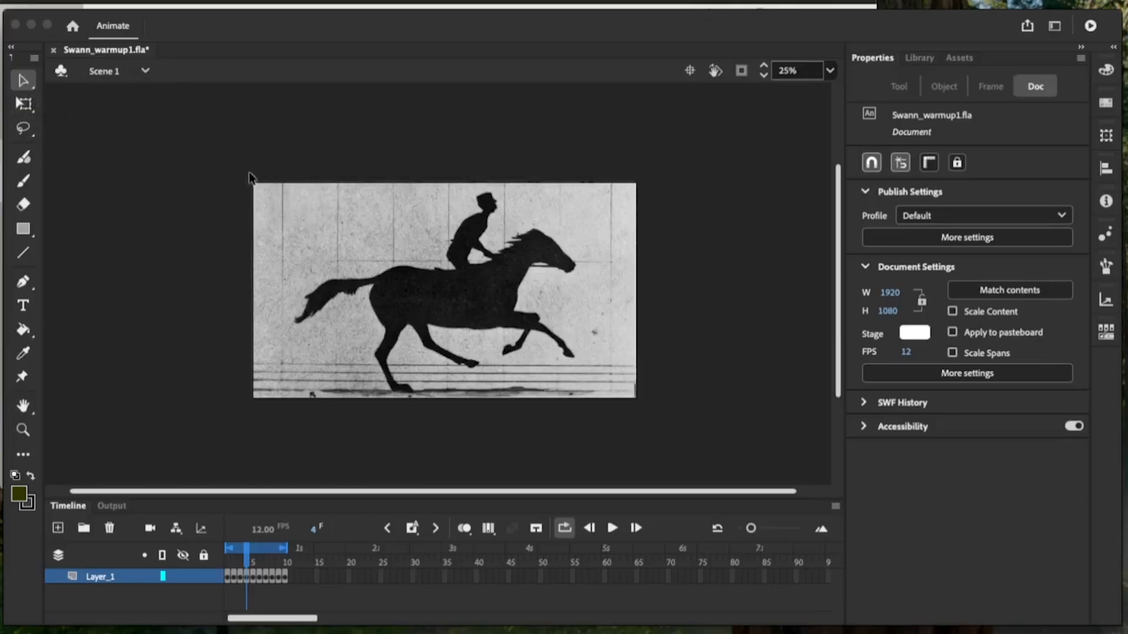
Try the Selection, Subselection, Free Transform and Lasso tools on the horse image, dismissing the account sign-in dialog, and pick the Classic Brush
drag(250, 173, 646, 412)
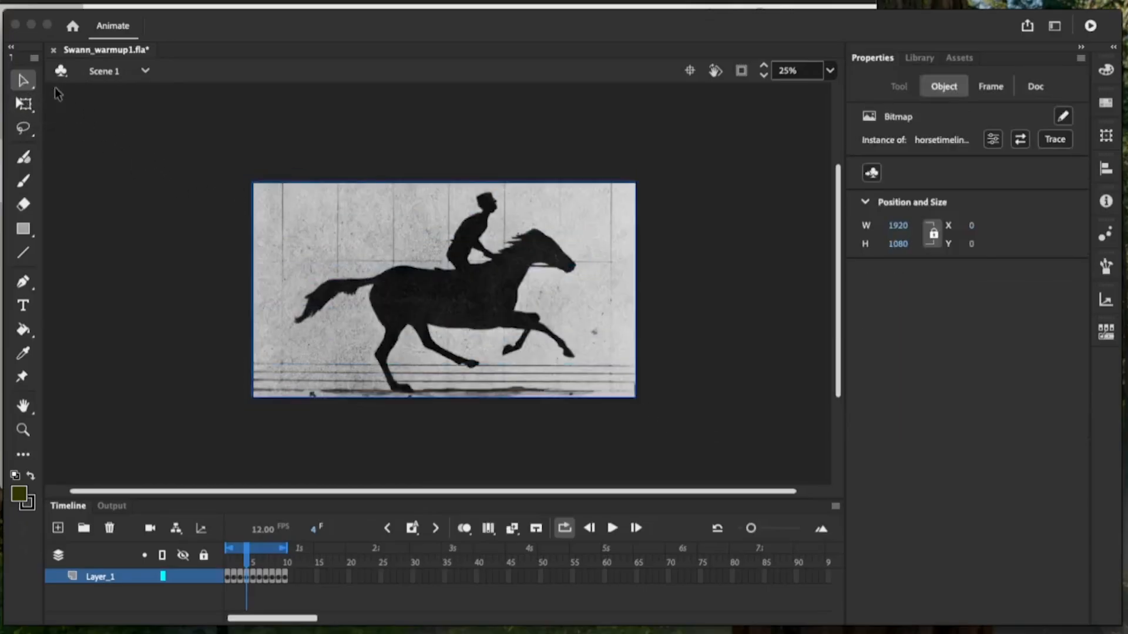
click(21, 81)
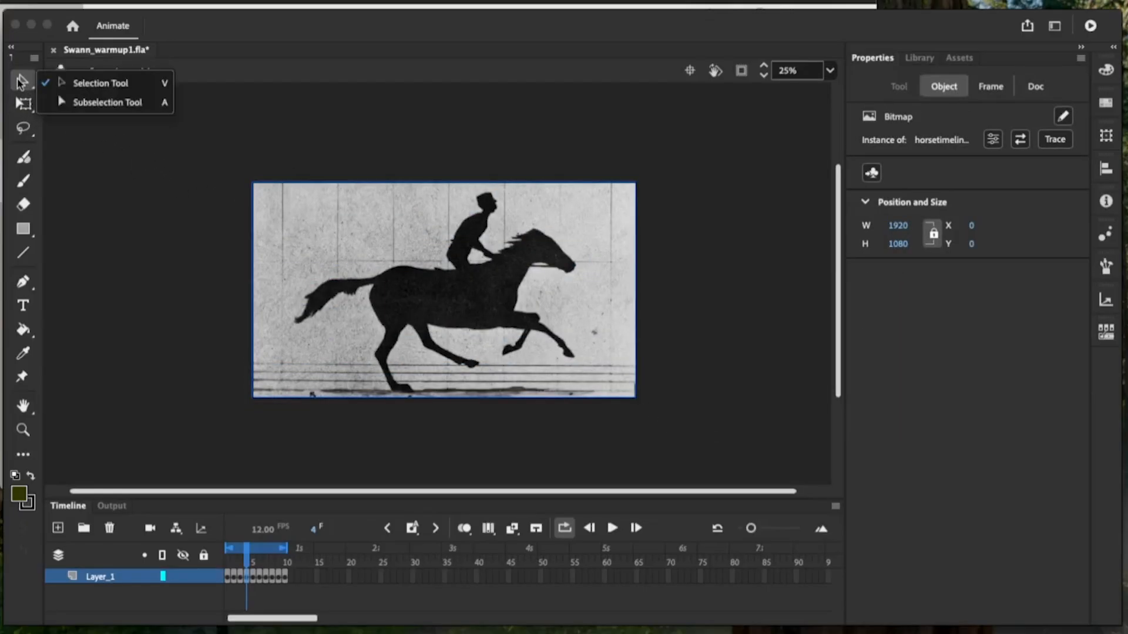
click(120, 103)
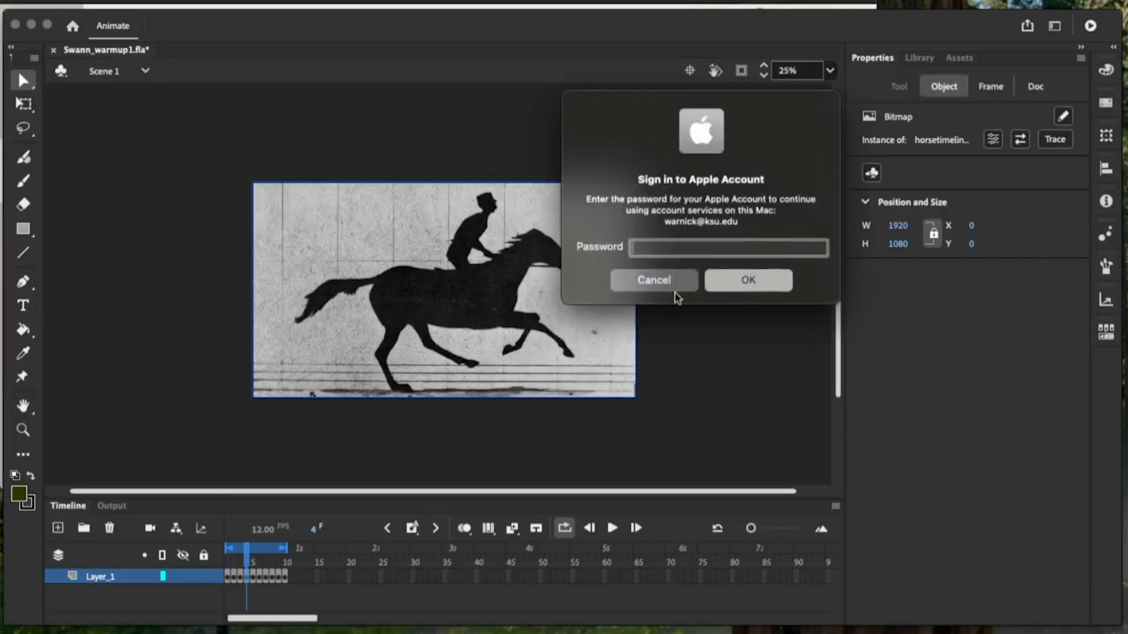
click(673, 281)
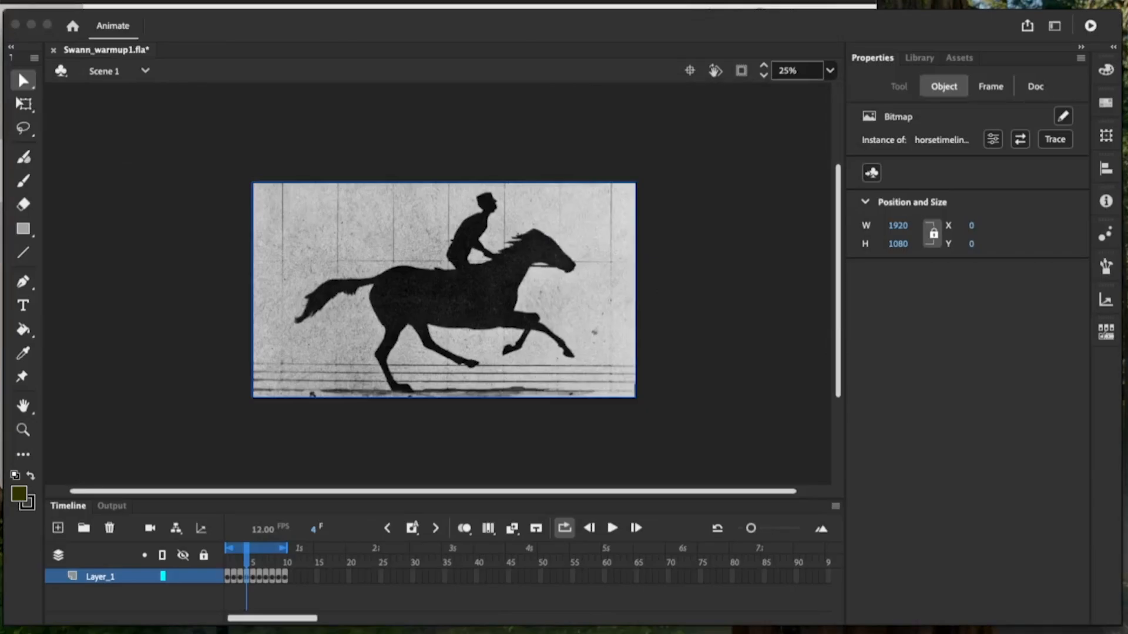
click(17, 110)
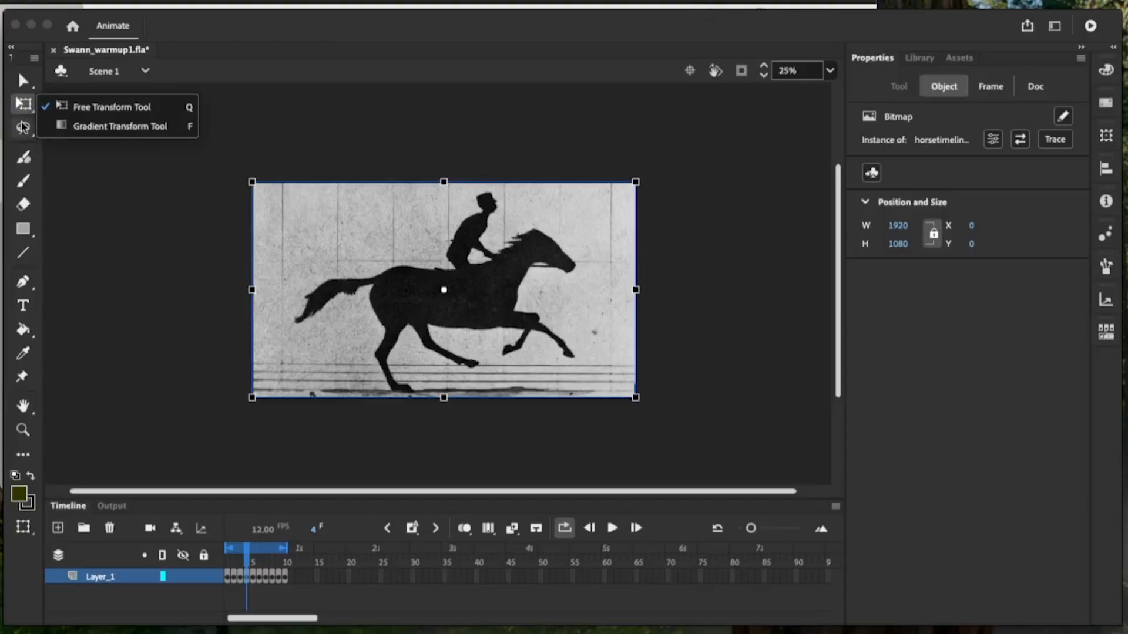
click(22, 127)
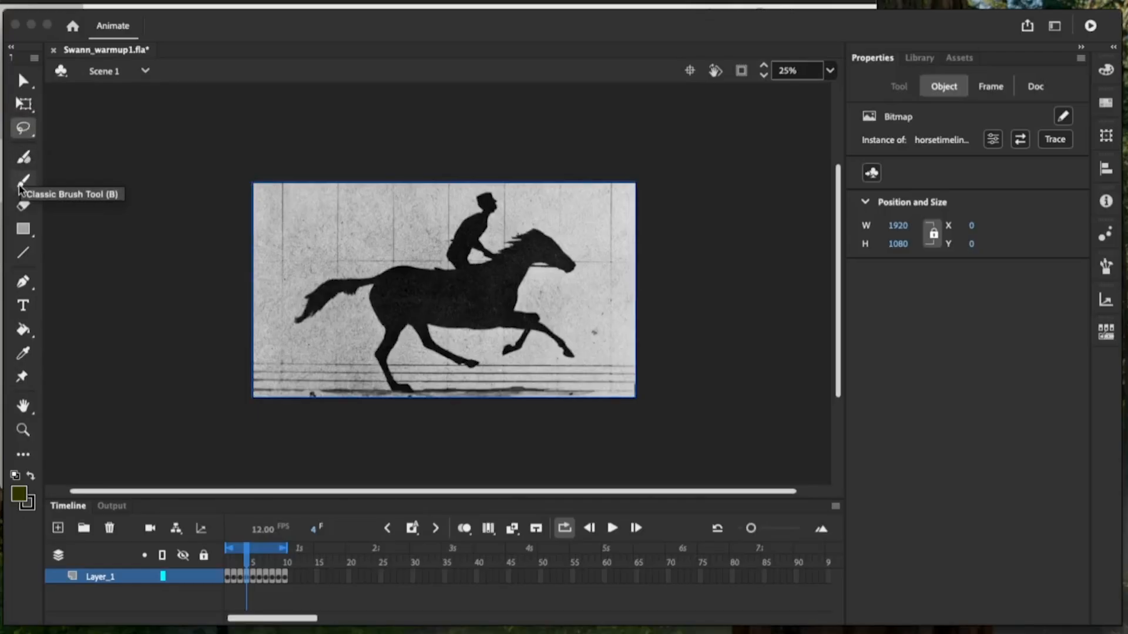
click(22, 183)
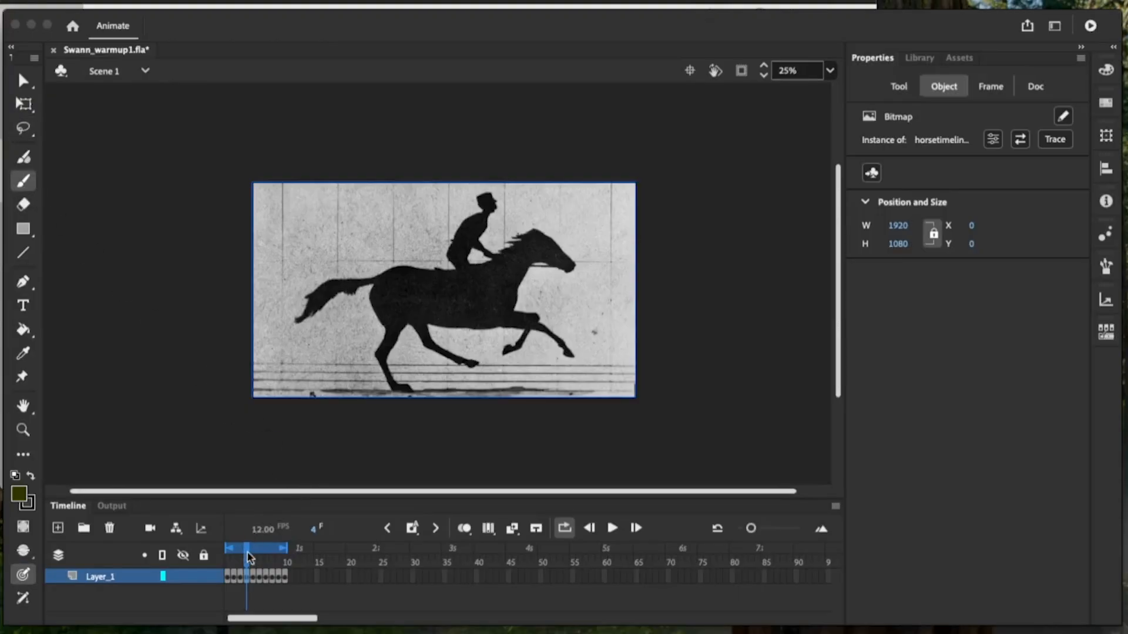
Return to frame 1, add a new layer above the horse frames and lock Layer_1
drag(246, 561, 220, 555)
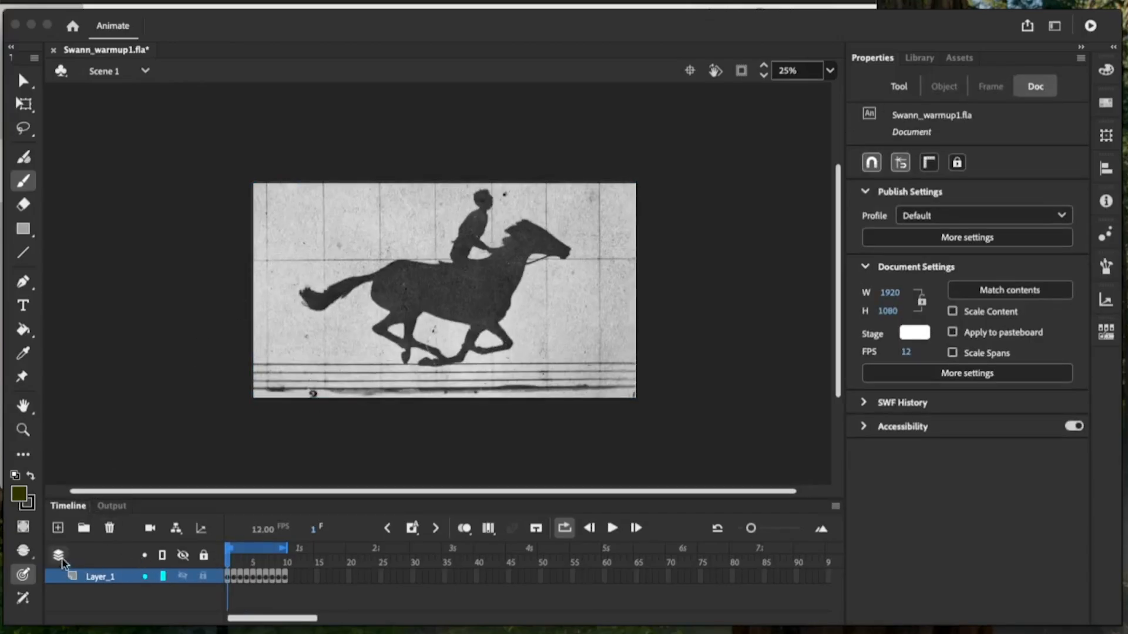
click(58, 528)
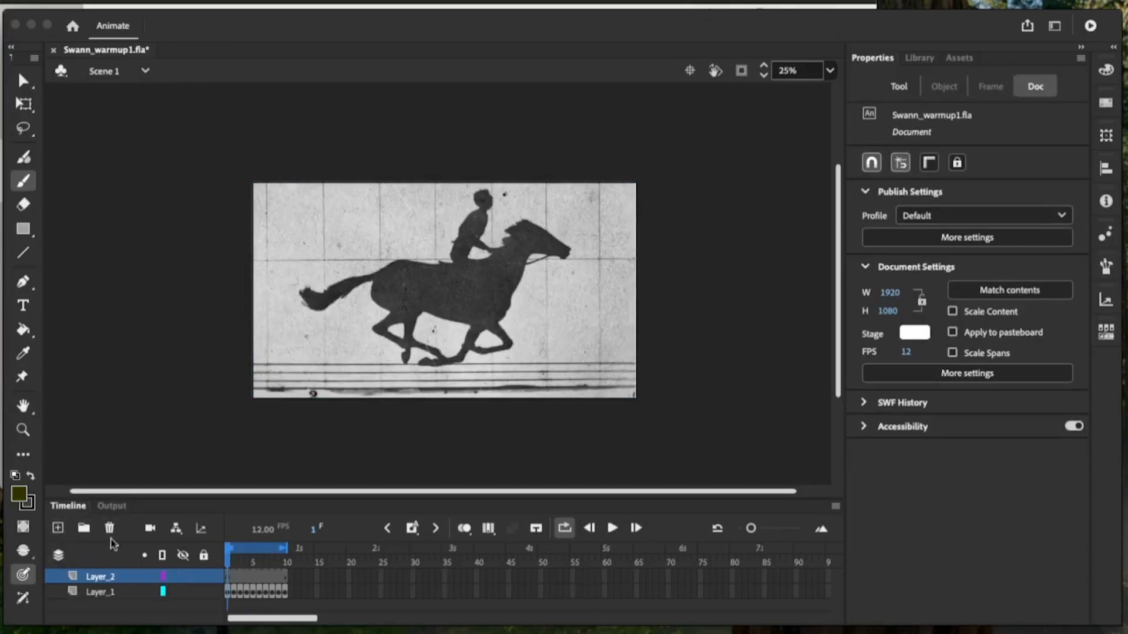
click(203, 592)
Rename the locked horse layer "footage" and the new layer above it "darker_color"
double_click(97, 593)
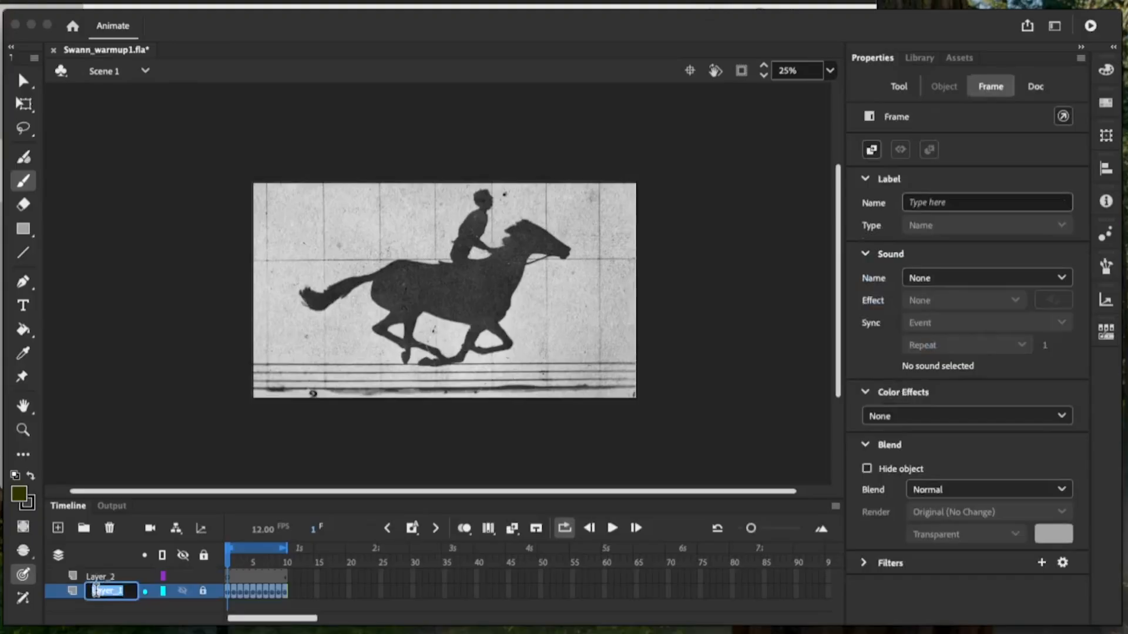
text(footage)
click(94, 577)
double_click(98, 578)
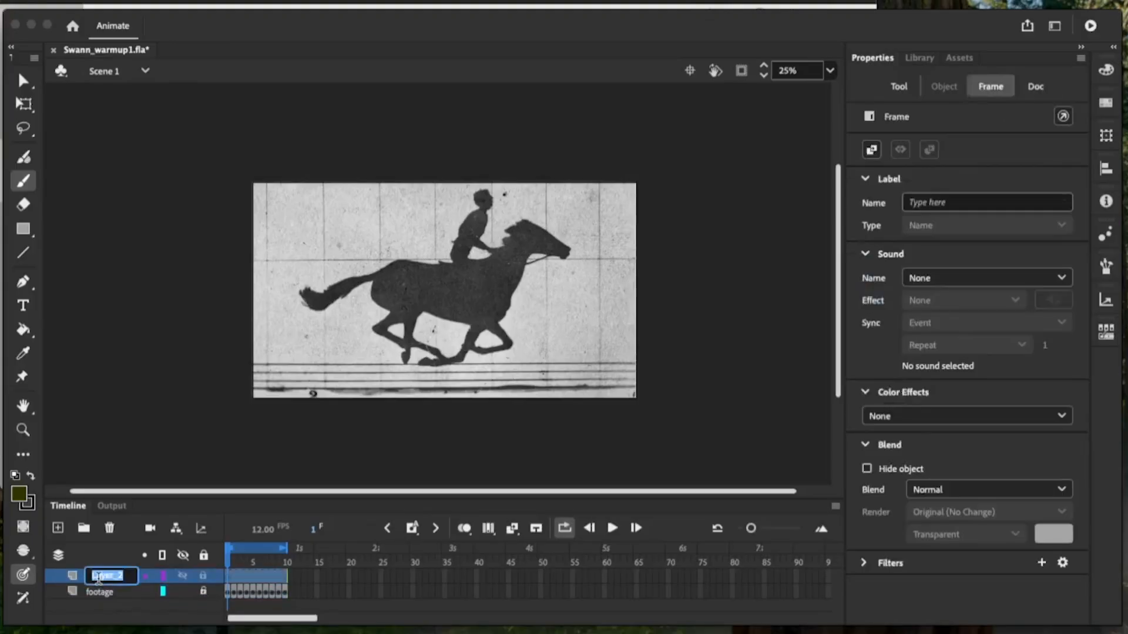
text(darker color)
key(Return)
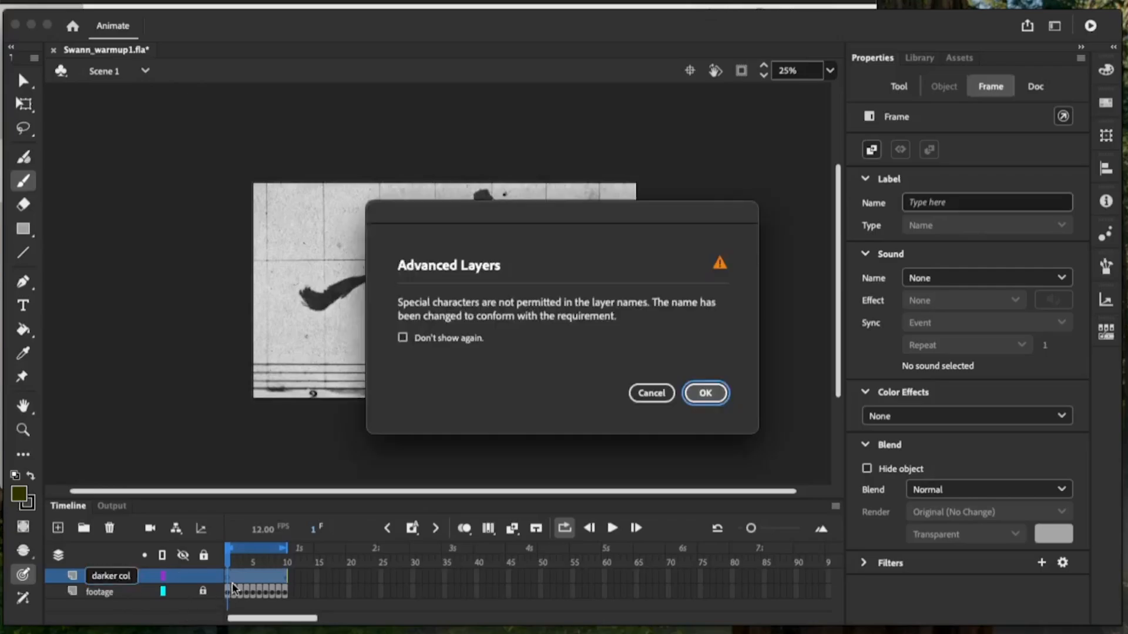
click(707, 393)
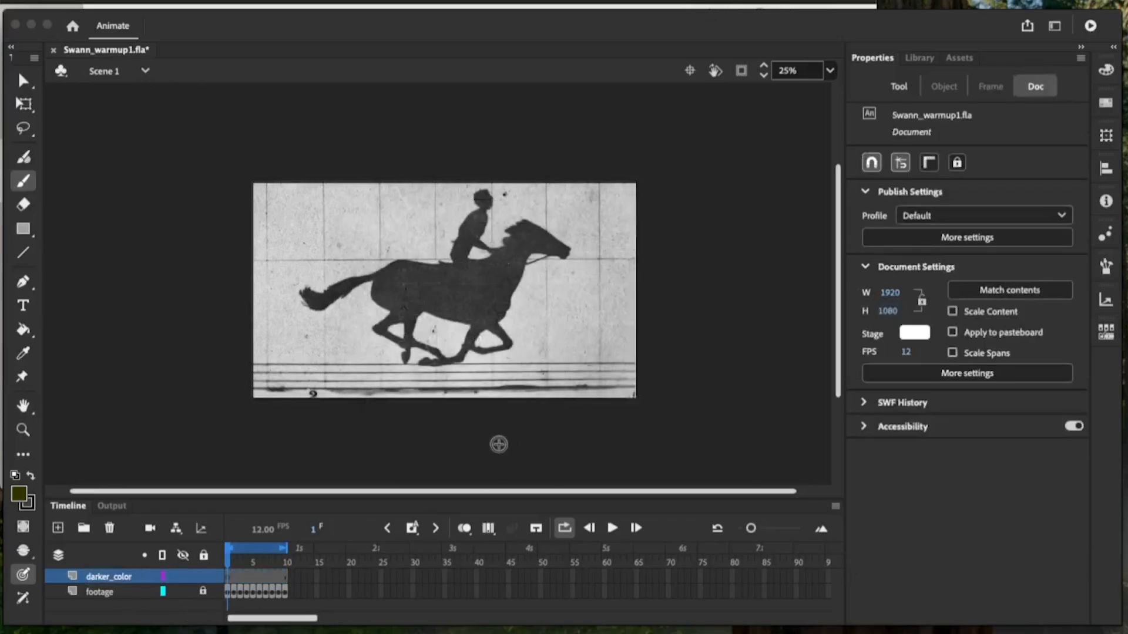
Pick the dark red #660000 swatch as the brush fill on the darker_color layer and refine it to #662019
mouse_move(230, 567)
mouse_down()
mouse_move(288, 569)
mouse_move(229, 569)
mouse_up()
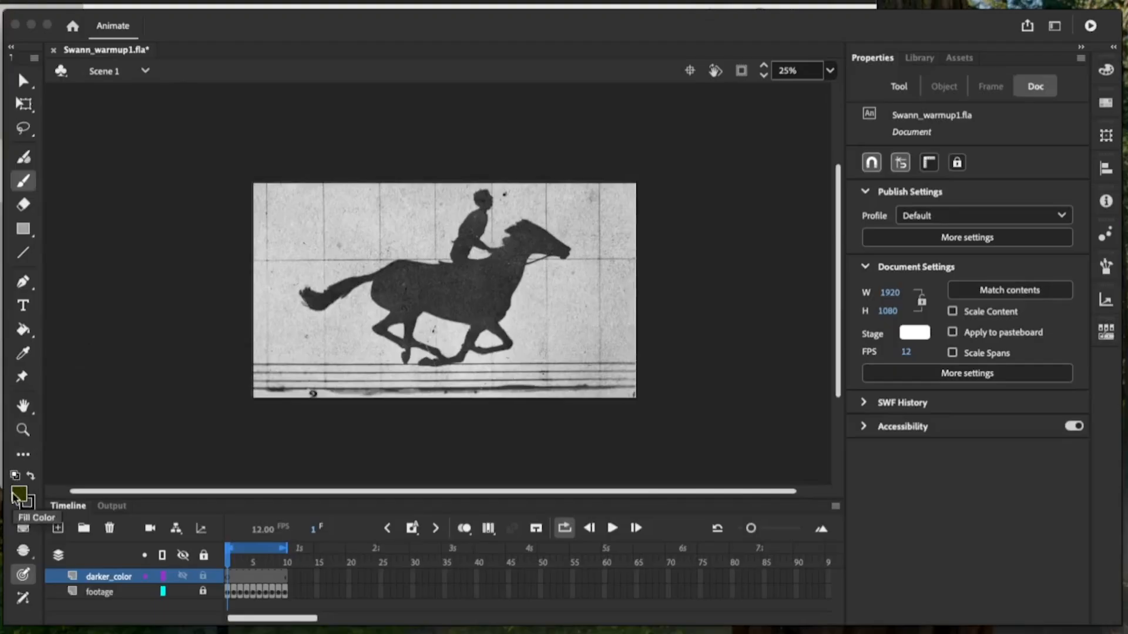
click(19, 495)
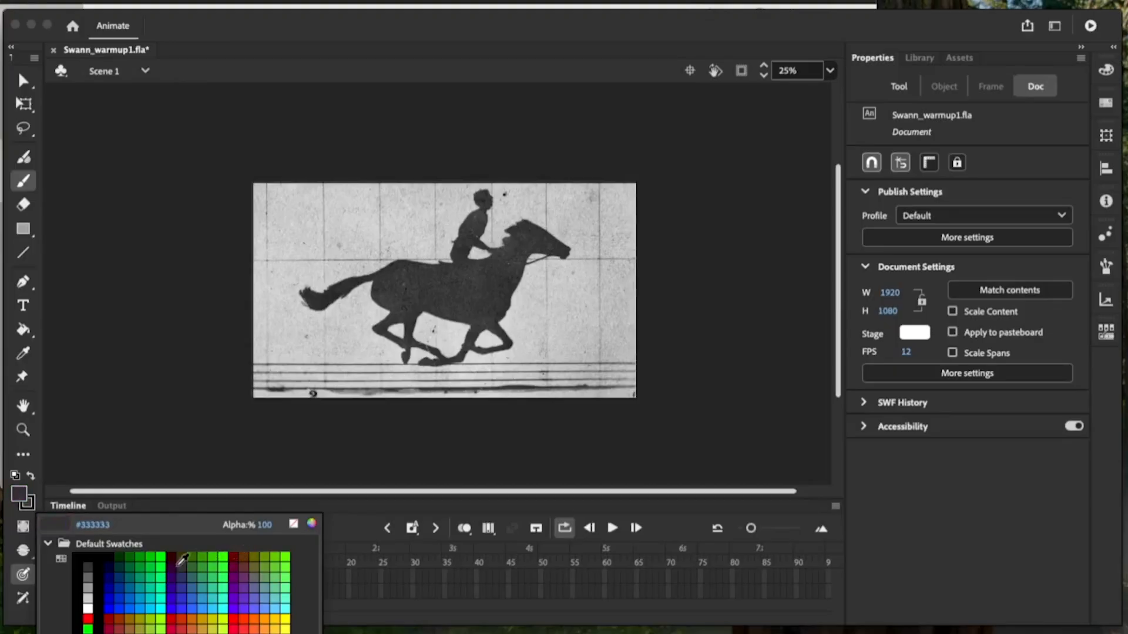
click(229, 557)
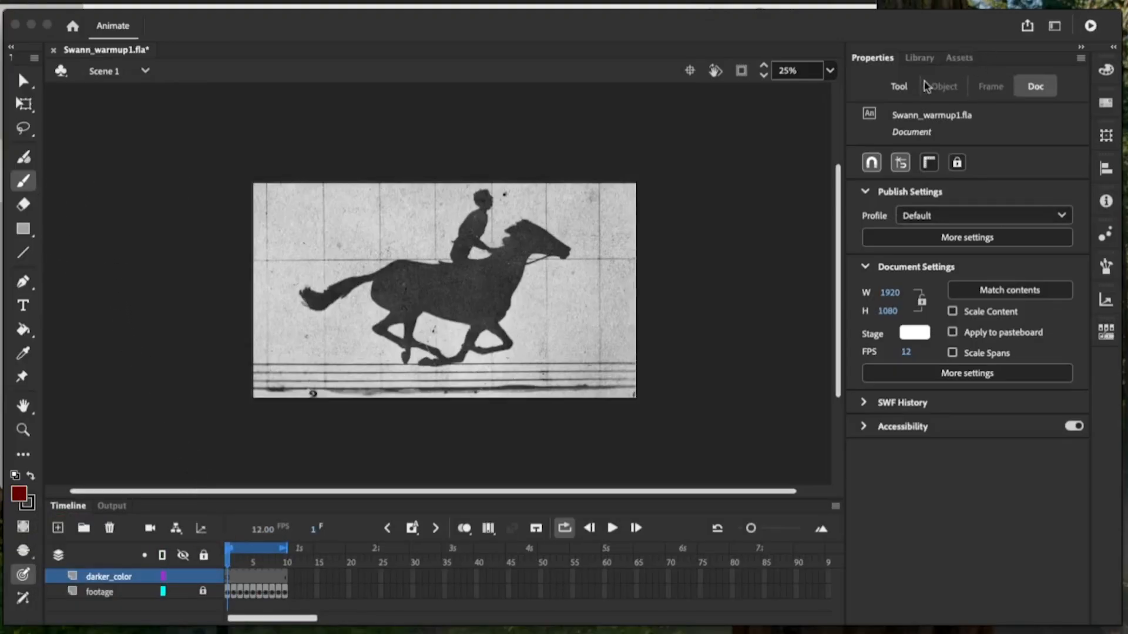
click(904, 89)
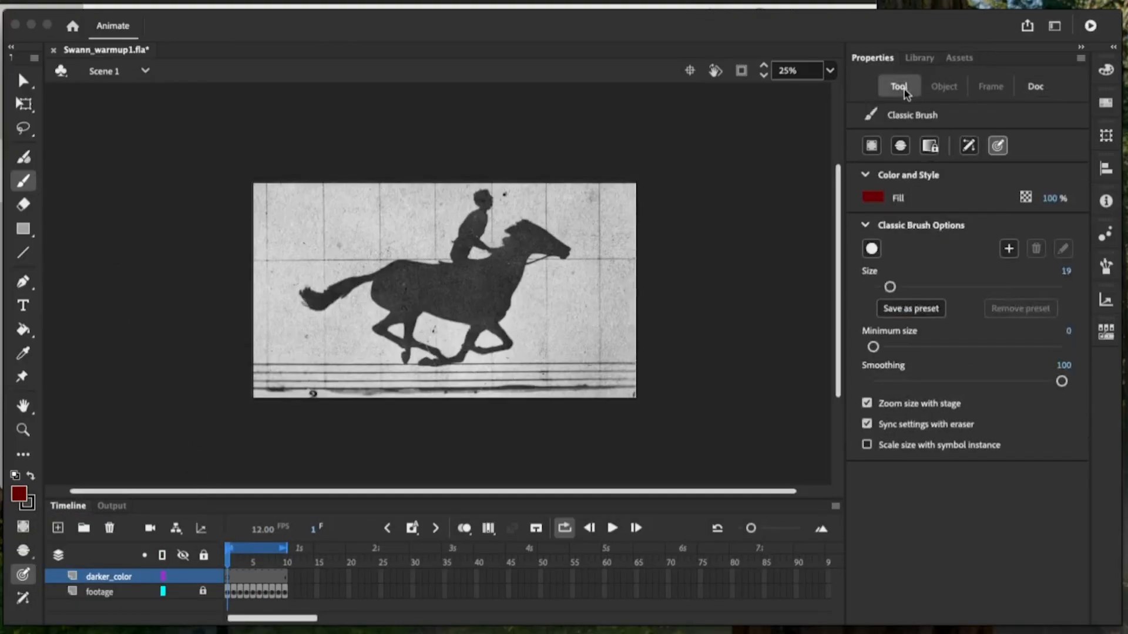
click(876, 199)
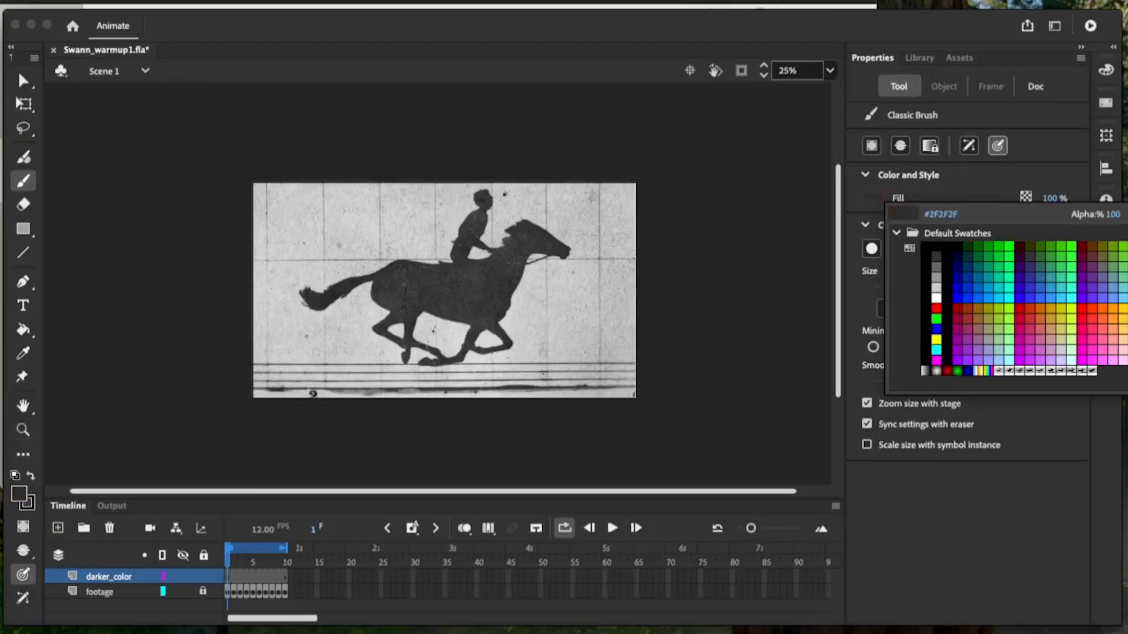
click(1127, 214)
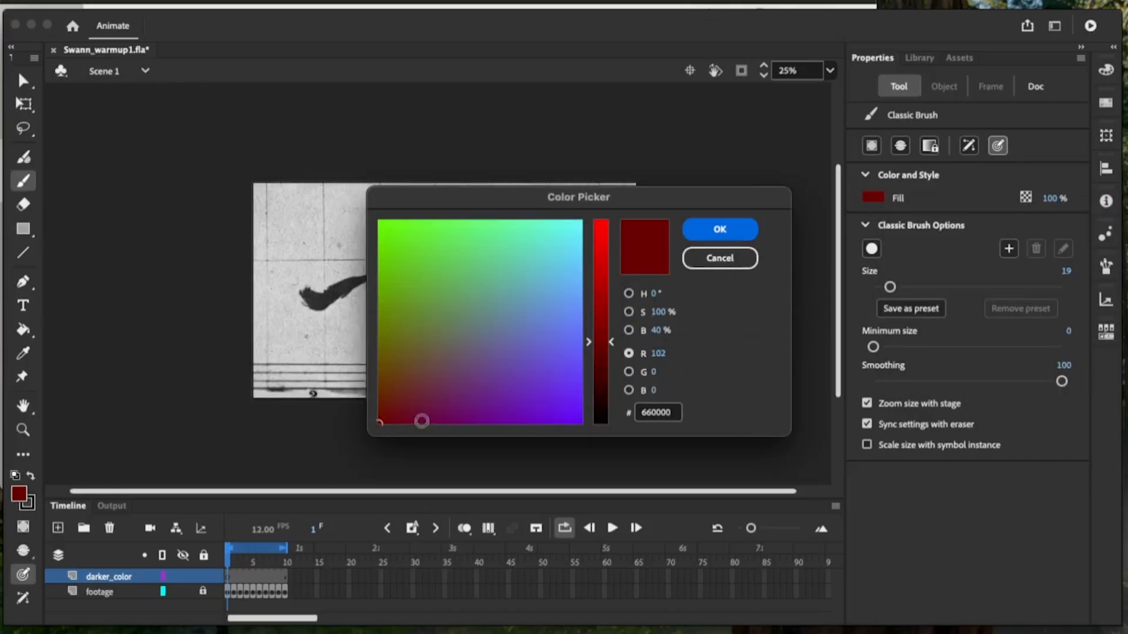
mouse_move(389, 419)
mouse_down()
mouse_move(450, 397)
mouse_move(398, 398)
mouse_move(428, 421)
mouse_move(435, 408)
mouse_move(466, 415)
mouse_move(418, 415)
mouse_move(397, 397)
mouse_up()
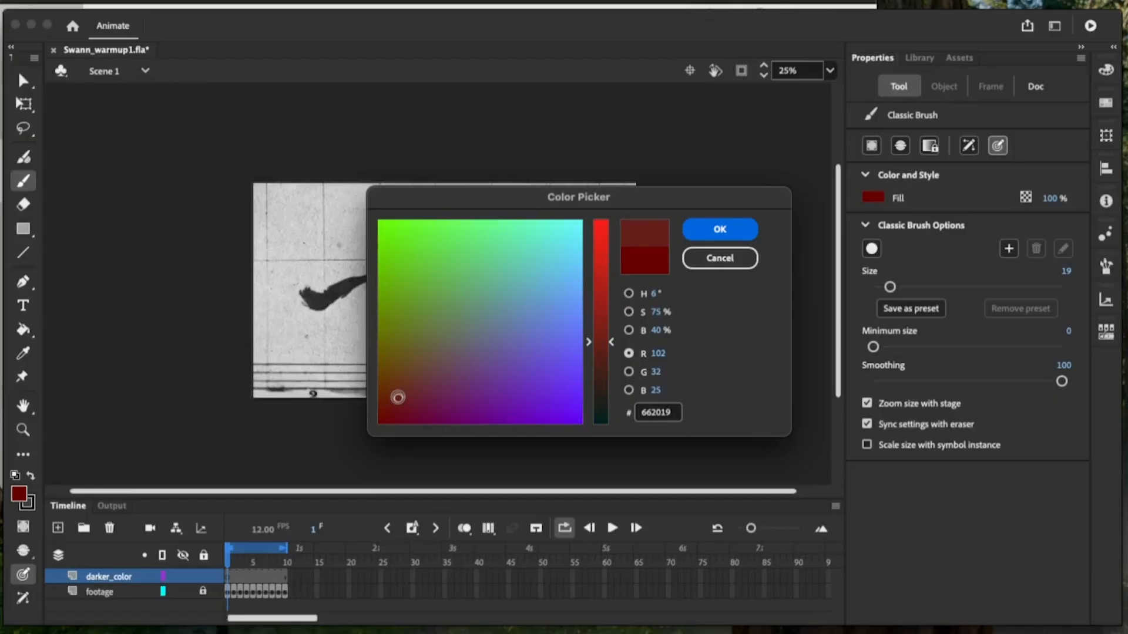
click(735, 231)
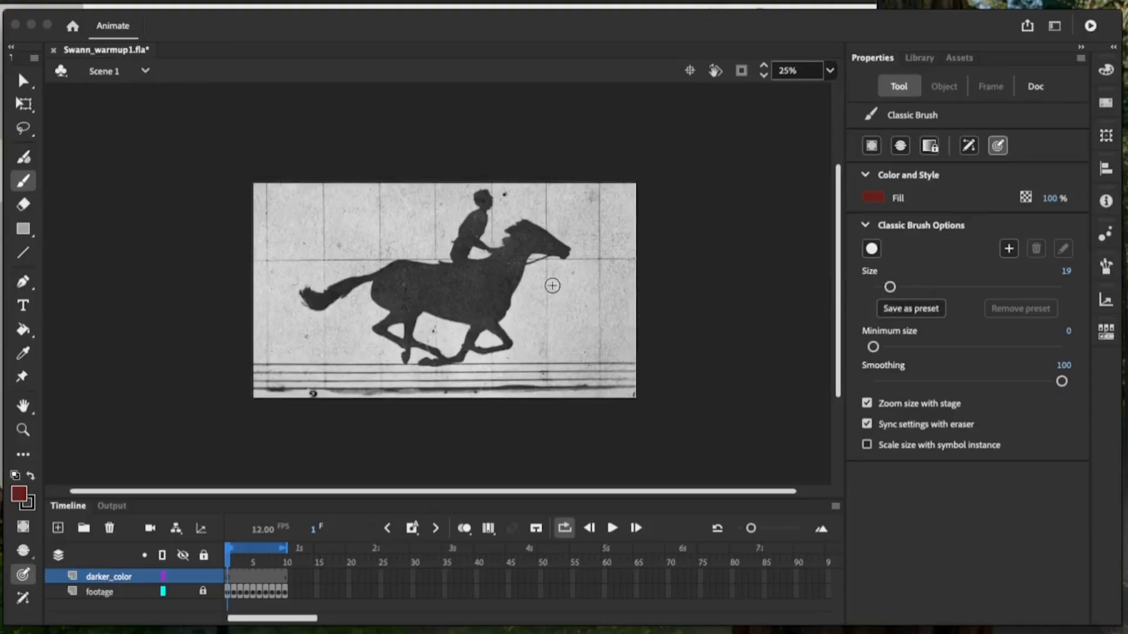
Reduce the Classic Brush size to 13
key(bracketleft)
key(bracketright)
drag(909, 296, 901, 297)
drag(886, 287, 883, 287)
Paint dark red strokes over the horse and rider's silhouette, including legs, head, body and tail, on frame 1 of the darker_color layer
mouse_move(515, 269)
mouse_down()
mouse_move(506, 294)
mouse_move(527, 225)
mouse_up()
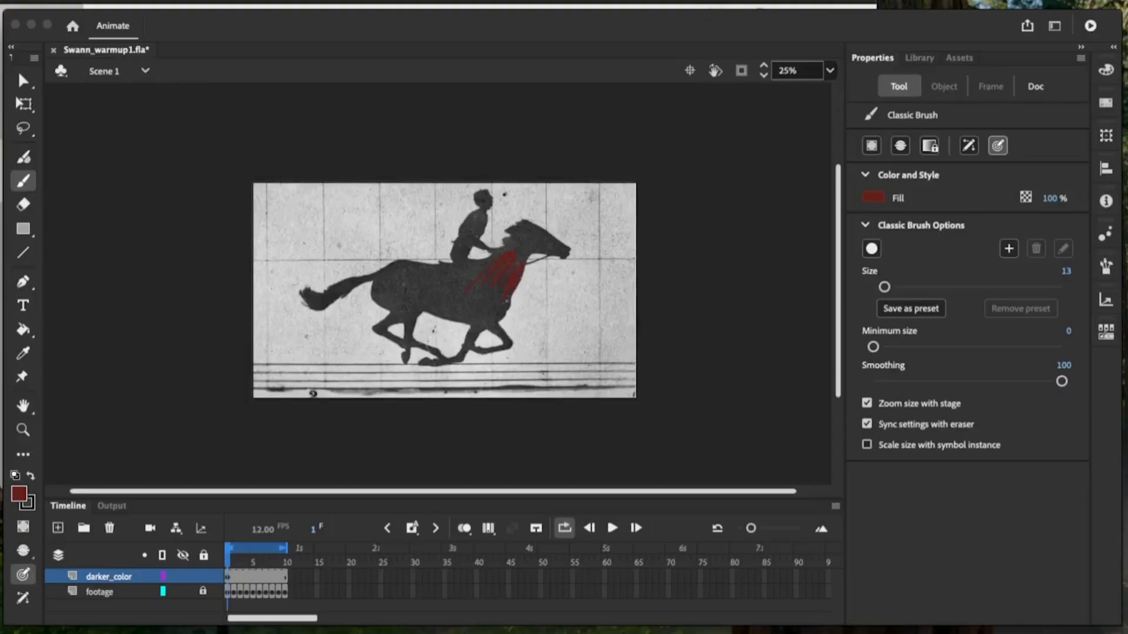
drag(493, 316, 494, 327)
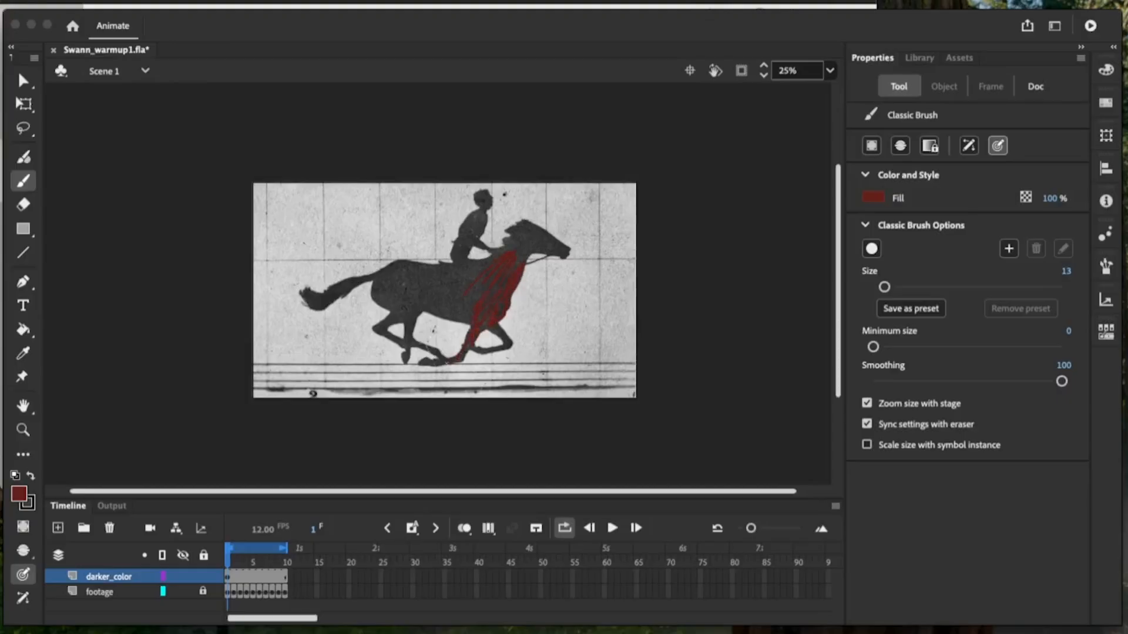
drag(448, 363, 422, 362)
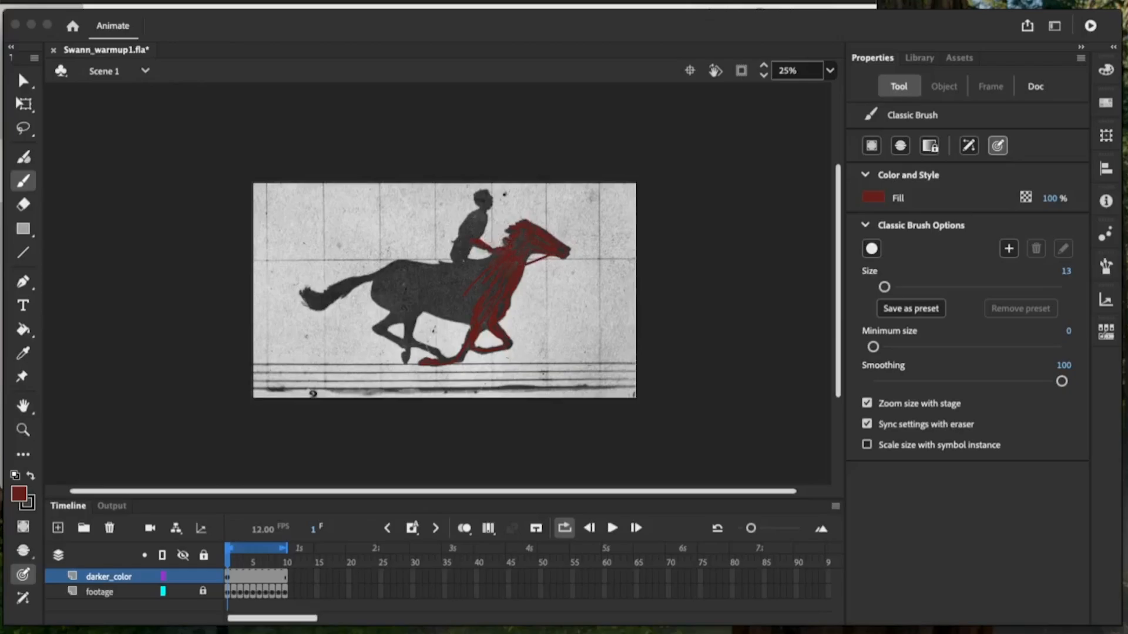
mouse_move(473, 242)
mouse_down()
mouse_move(475, 215)
mouse_move(460, 261)
mouse_move(489, 203)
mouse_move(480, 199)
mouse_move(490, 202)
mouse_up()
drag(376, 282, 383, 324)
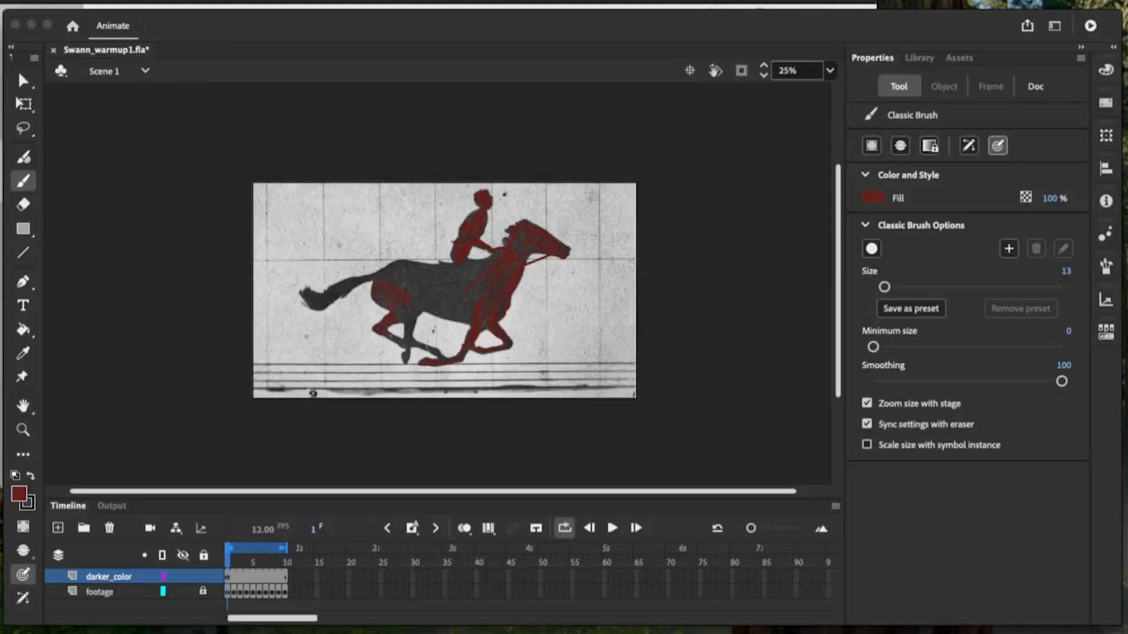
drag(401, 341, 444, 357)
mouse_move(405, 320)
mouse_down()
mouse_move(405, 340)
mouse_move(418, 311)
mouse_move(465, 322)
mouse_move(451, 287)
mouse_move(491, 260)
mouse_up()
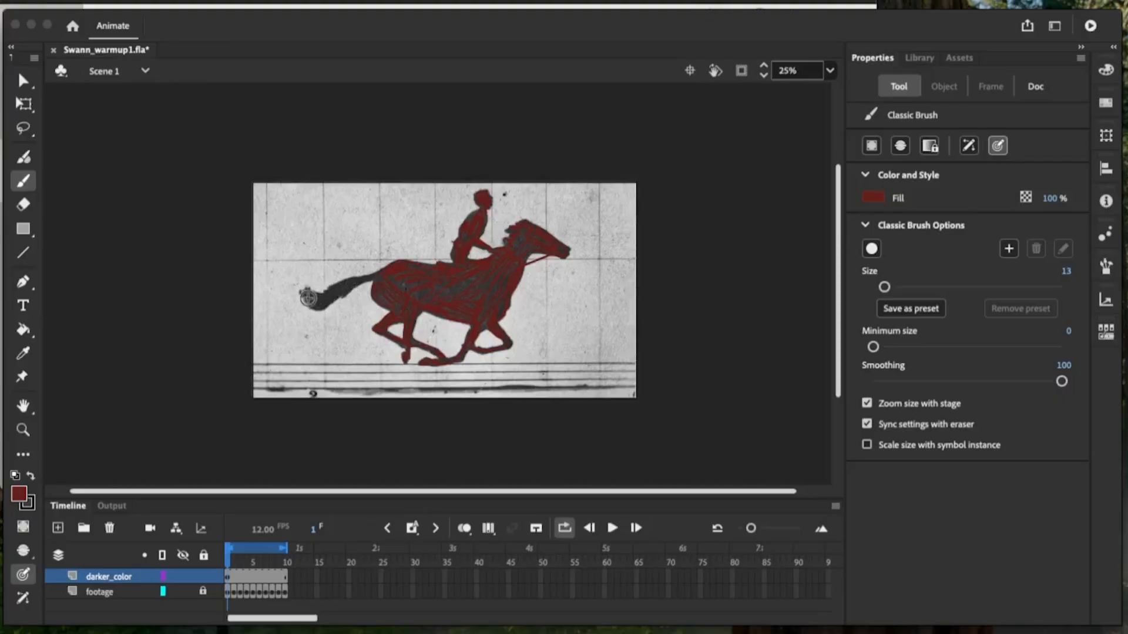
mouse_move(320, 299)
mouse_down()
mouse_move(311, 300)
mouse_move(340, 298)
mouse_up()
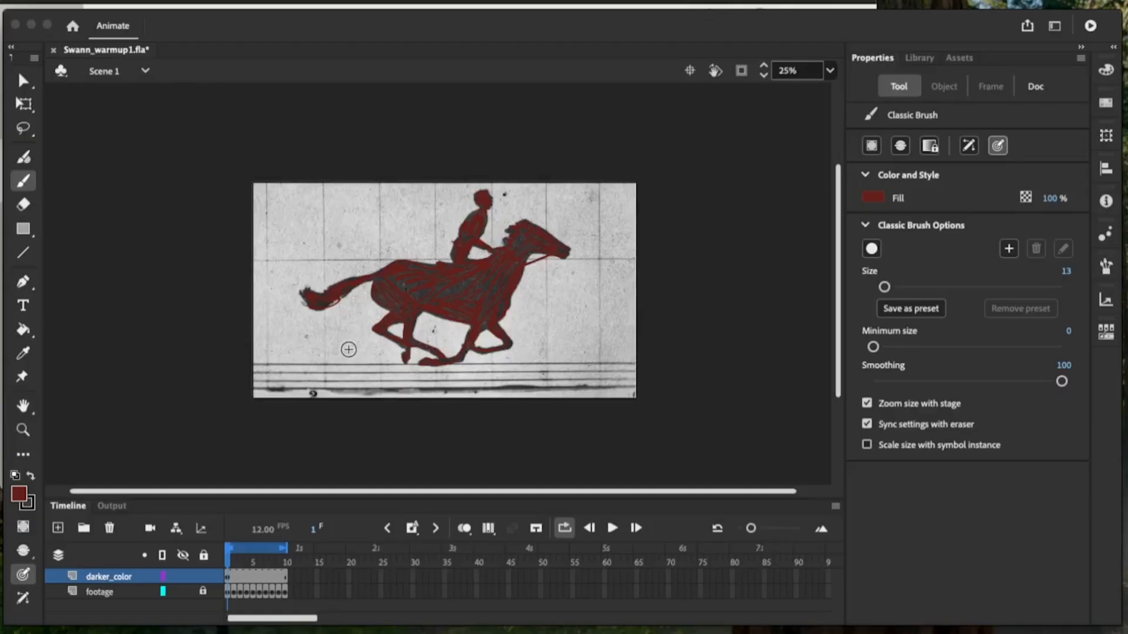
Make the footage layer semi-transparent, preview the playback, and return to frame 1
click(183, 592)
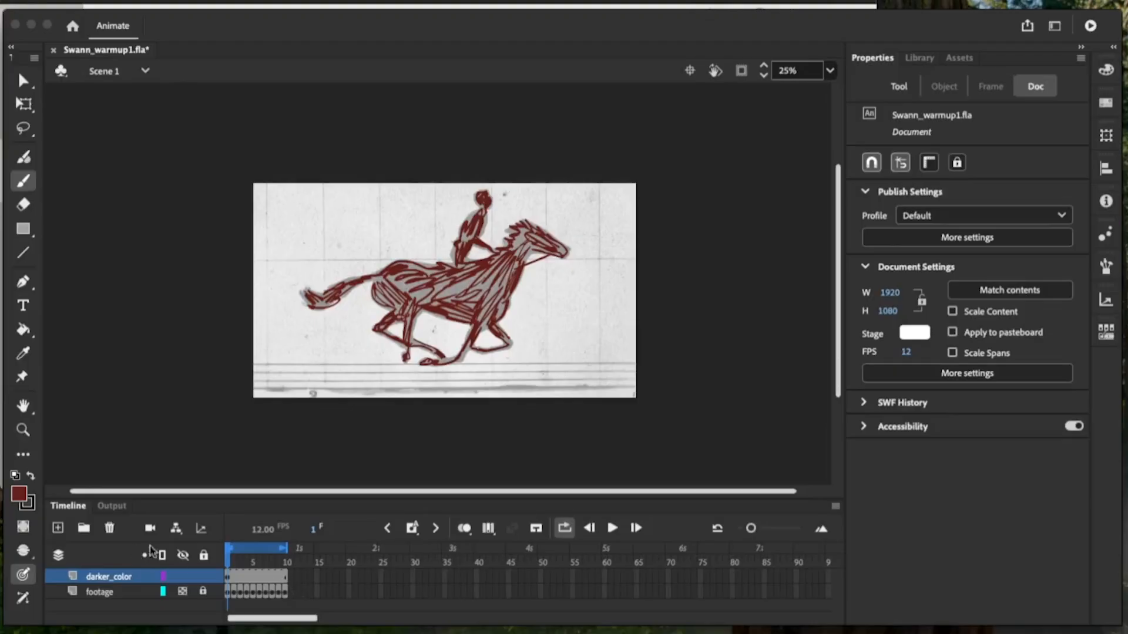
click(612, 528)
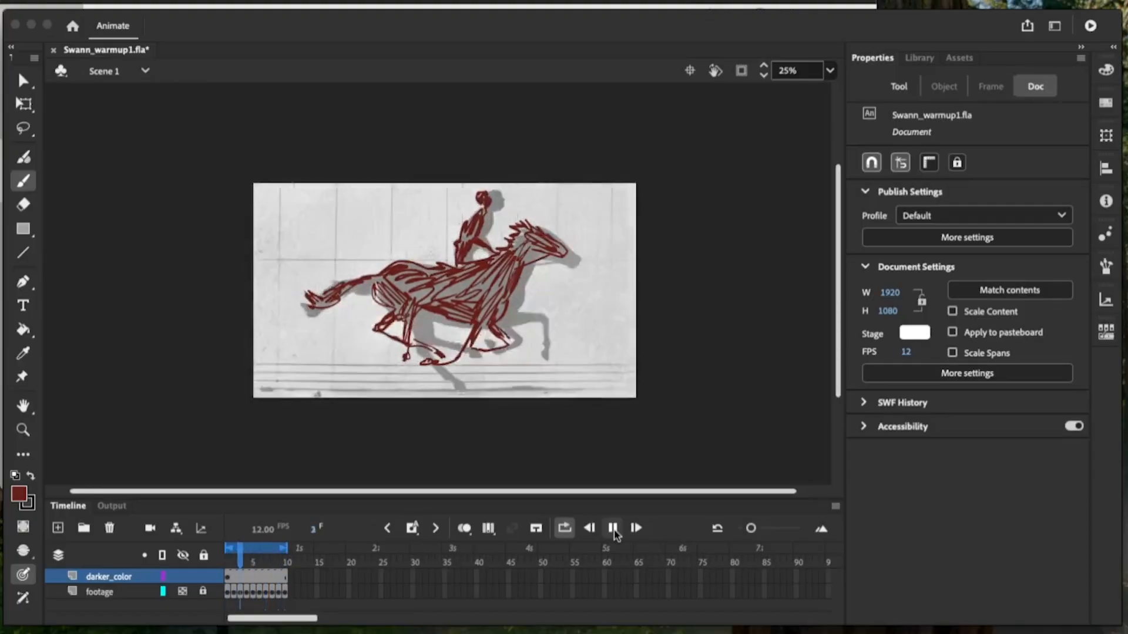
click(613, 528)
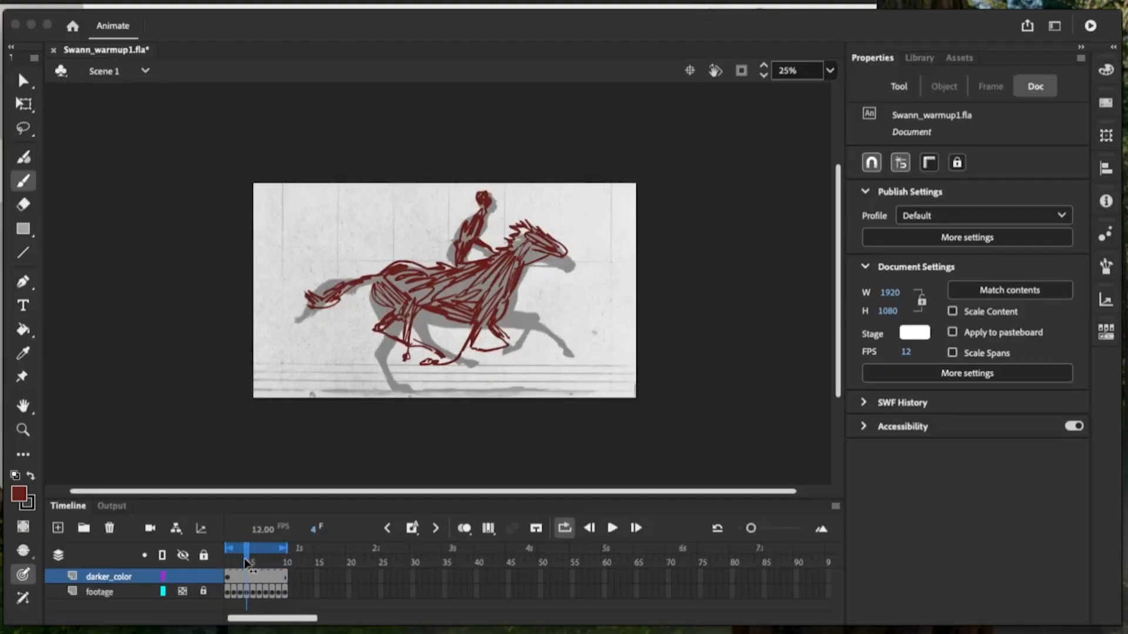
drag(247, 563, 227, 564)
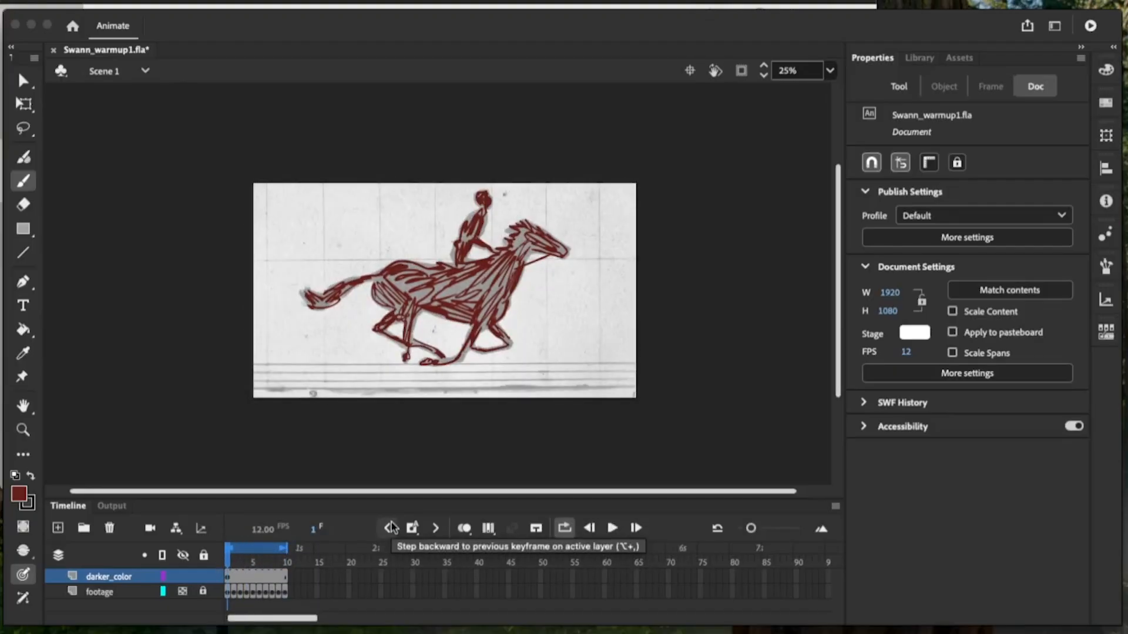
Insert a blank keyframe at frame 2 of the darker_color layer and briefly preview the playback
key(period)
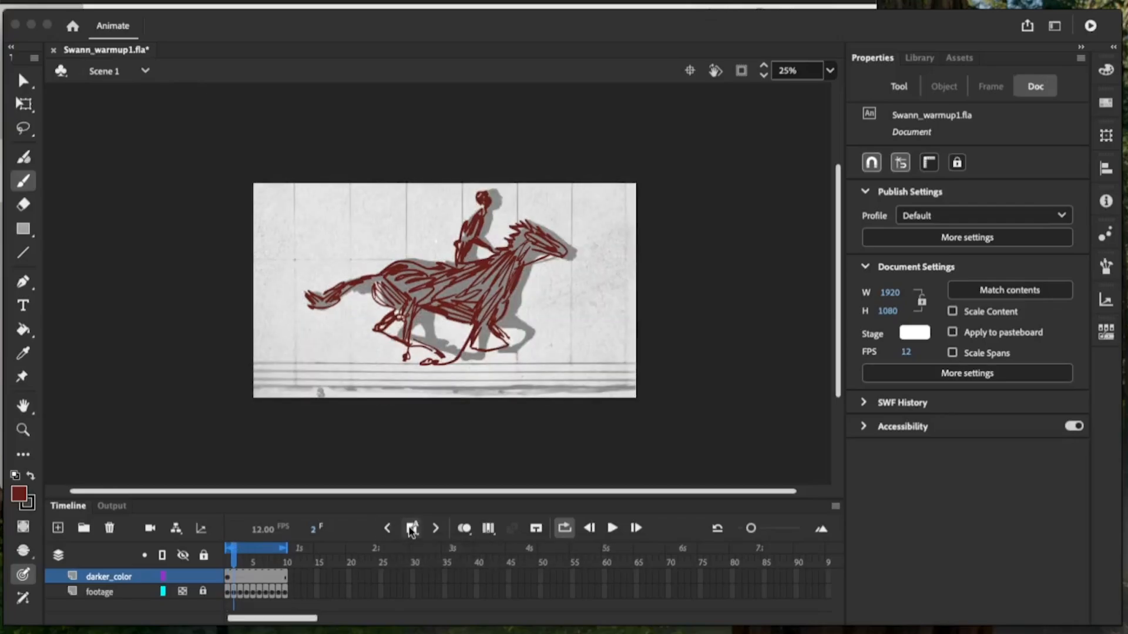
click(411, 530)
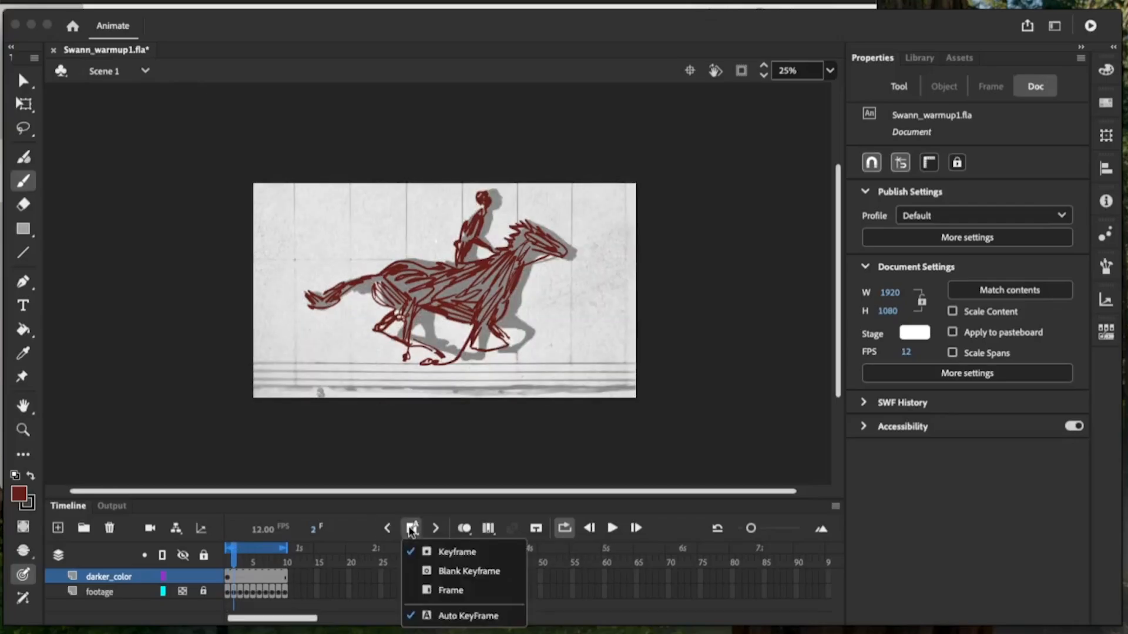
click(441, 573)
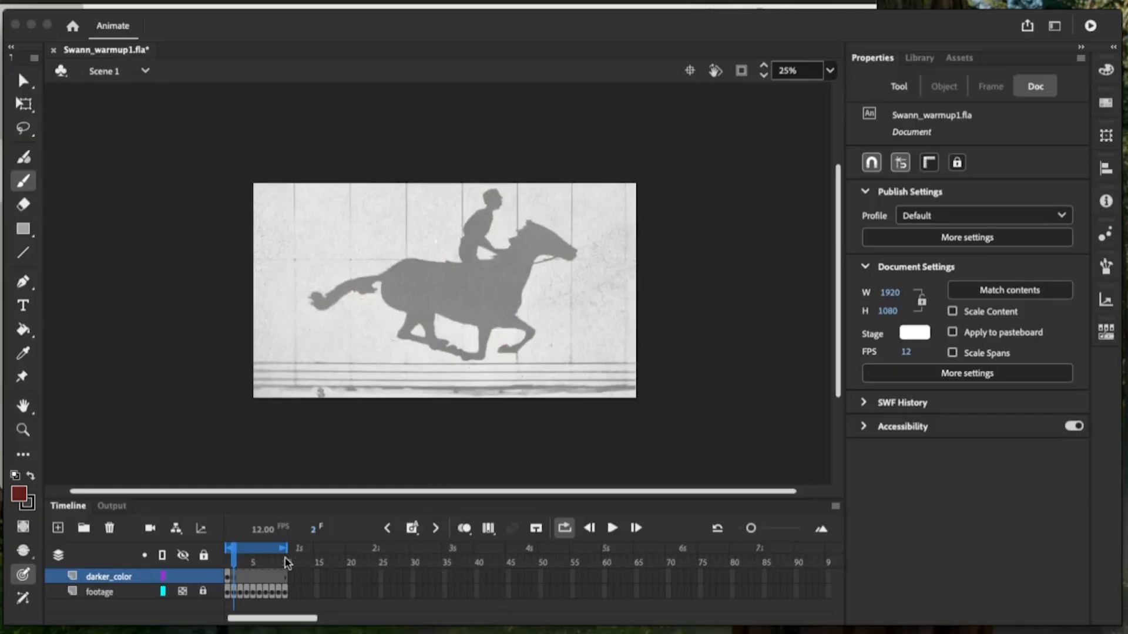
click(611, 528)
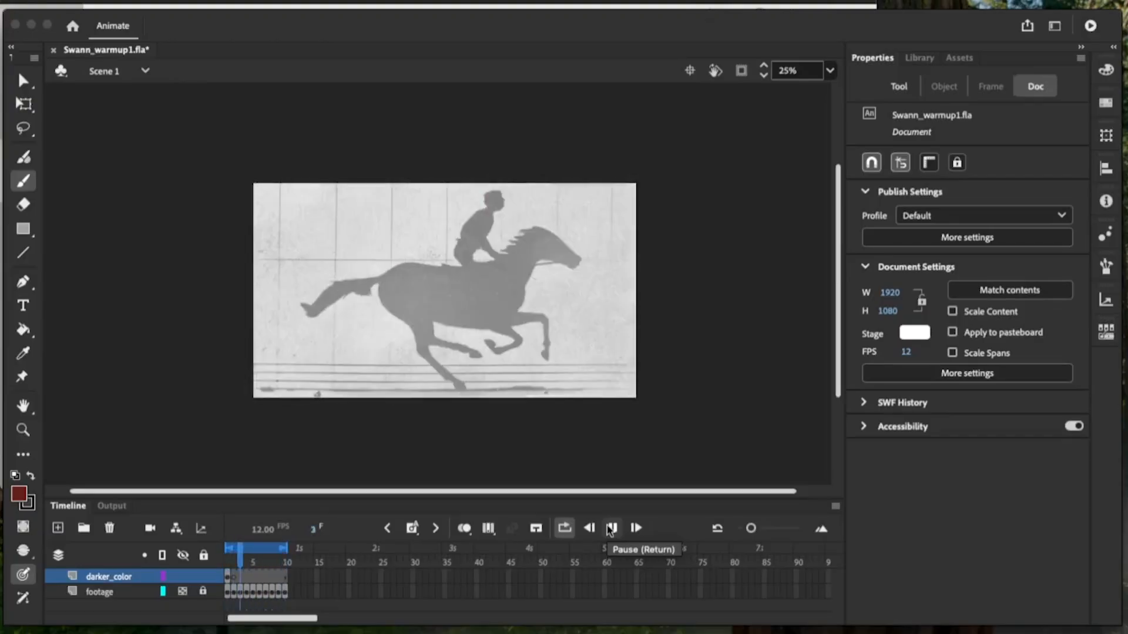
click(611, 528)
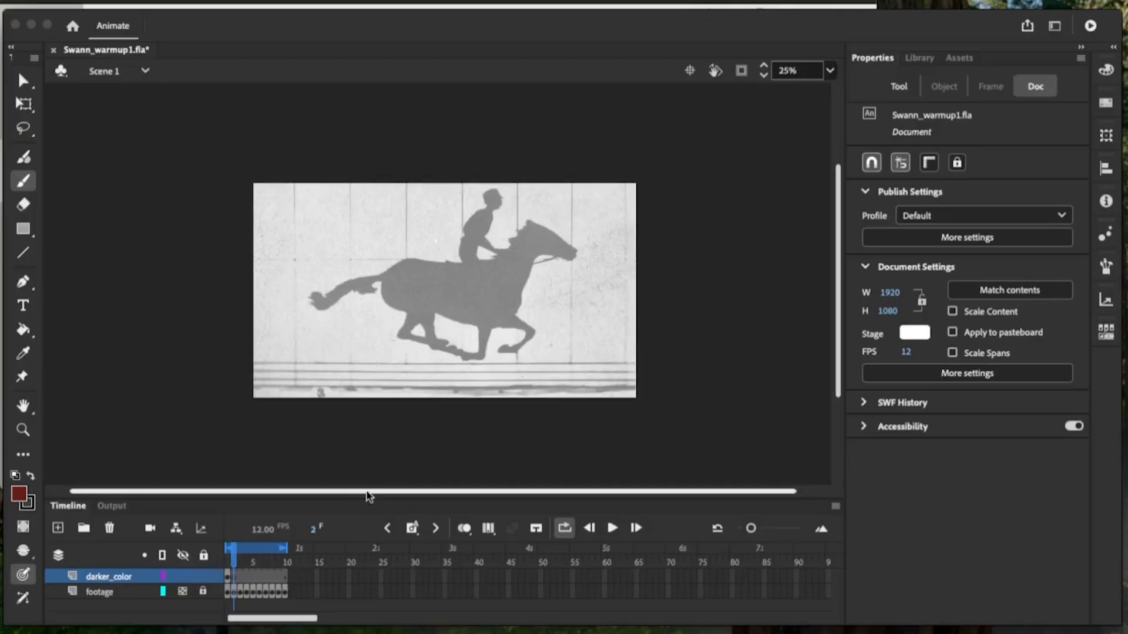
Paint dark red strokes over the horse and rider's silhouette, including head, legs, body and tail, on frame 2 of darker_color
drag(527, 262, 508, 287)
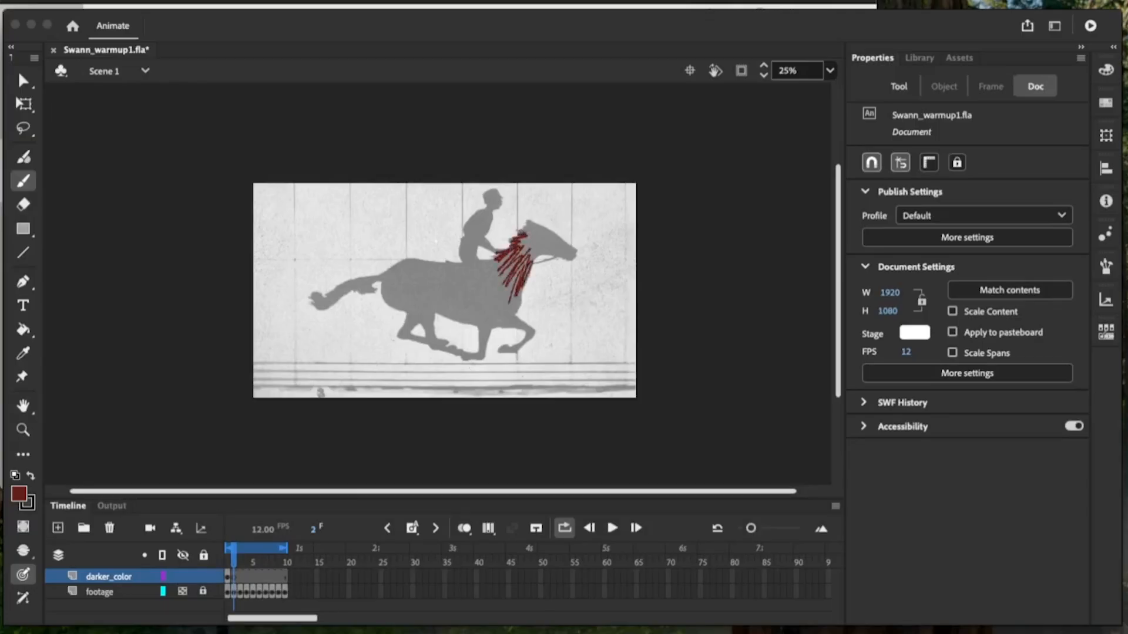
drag(523, 233, 532, 253)
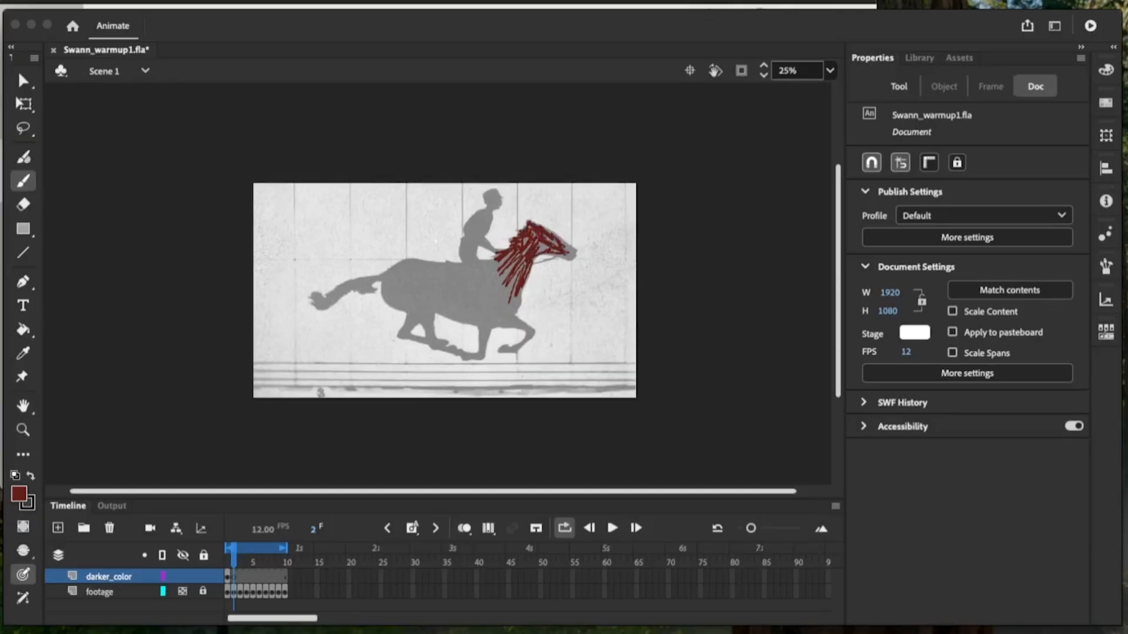
drag(536, 262, 531, 265)
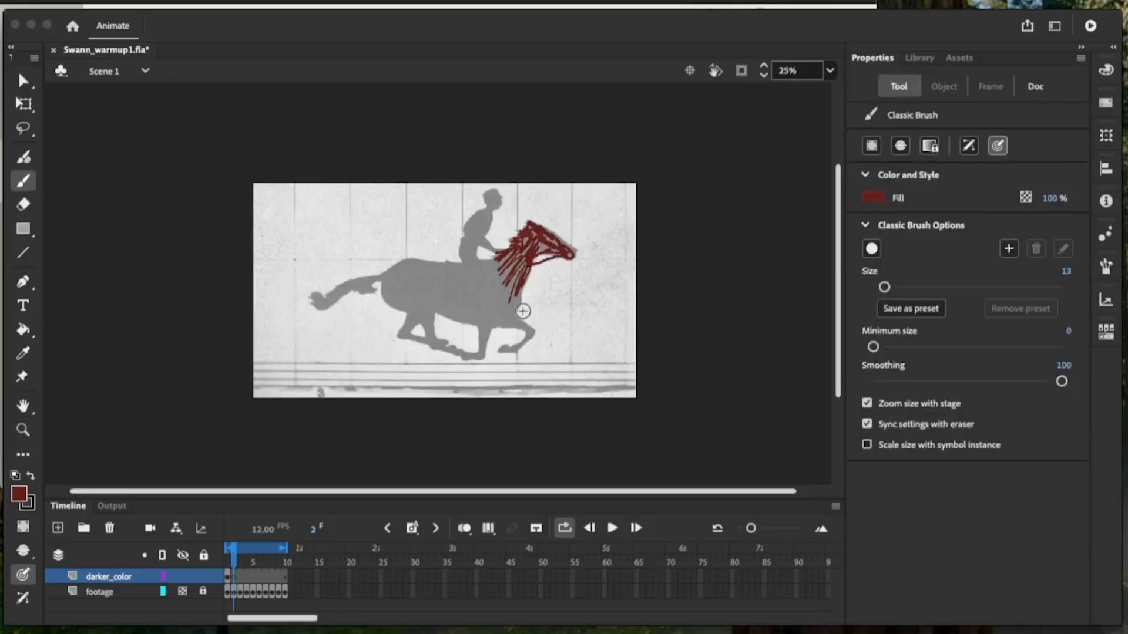
drag(516, 308, 517, 299)
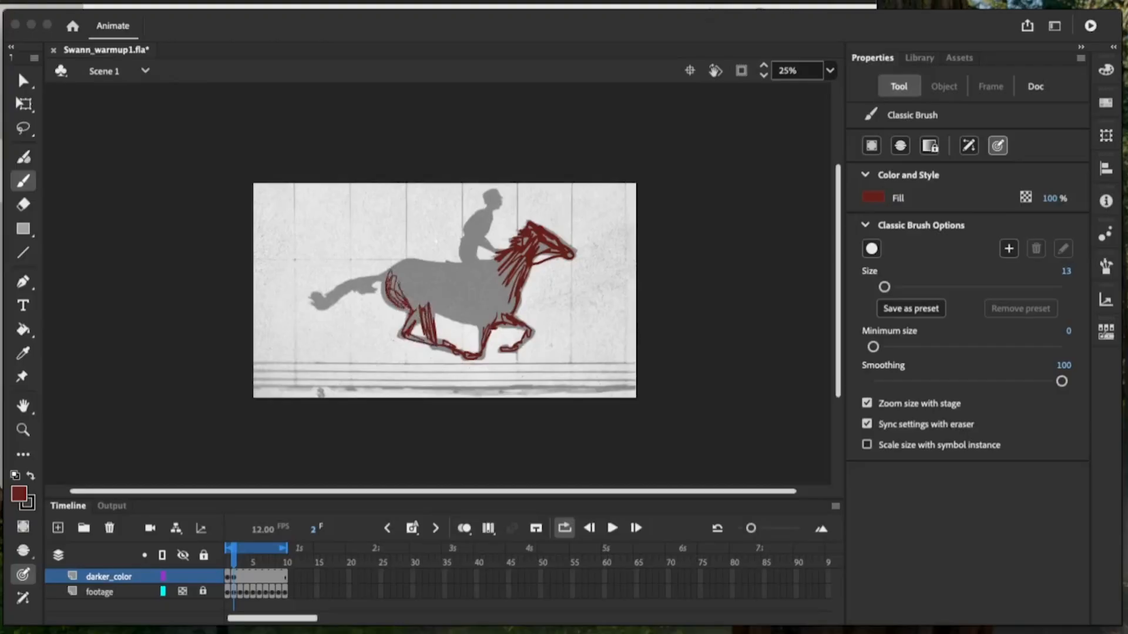
mouse_move(405, 287)
mouse_down()
mouse_move(435, 306)
mouse_move(413, 270)
mouse_move(450, 288)
mouse_move(437, 277)
mouse_move(499, 265)
mouse_move(443, 307)
mouse_move(505, 286)
mouse_up()
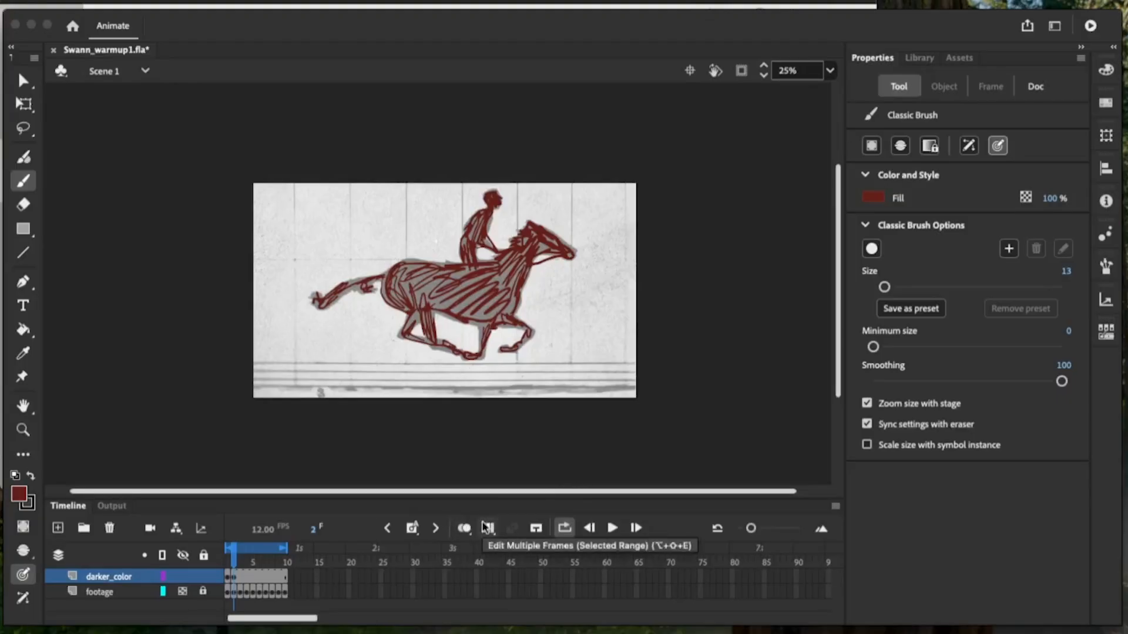
Insert a blank keyframe at frame 3 of darker_color and trace the horse and rider's pose with dark red strokes
key(.)
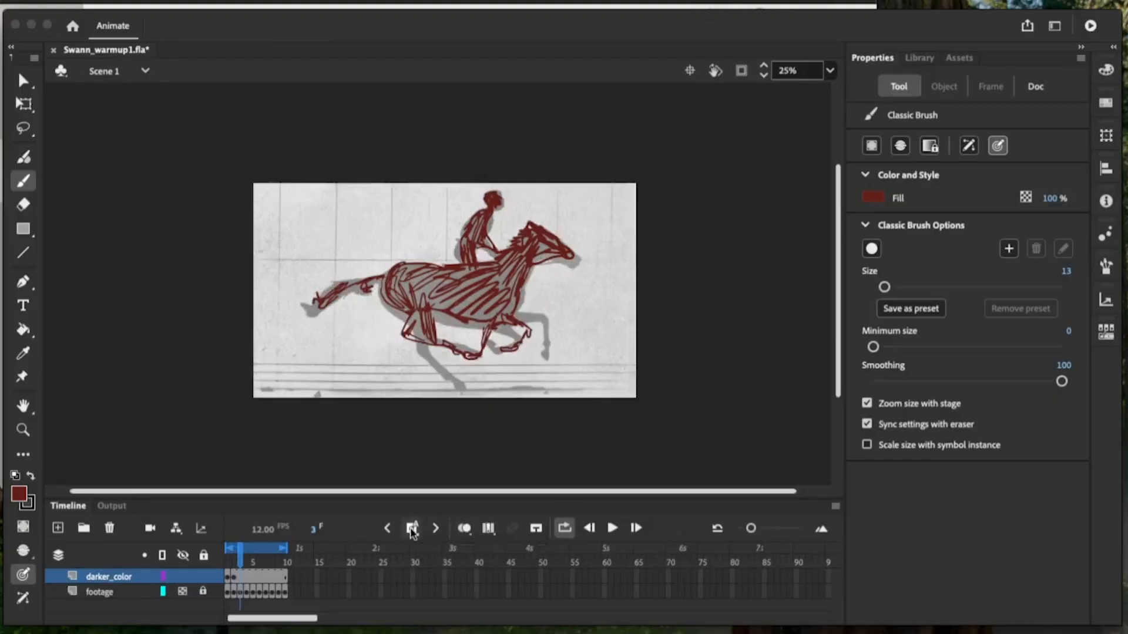
click(412, 529)
click(433, 572)
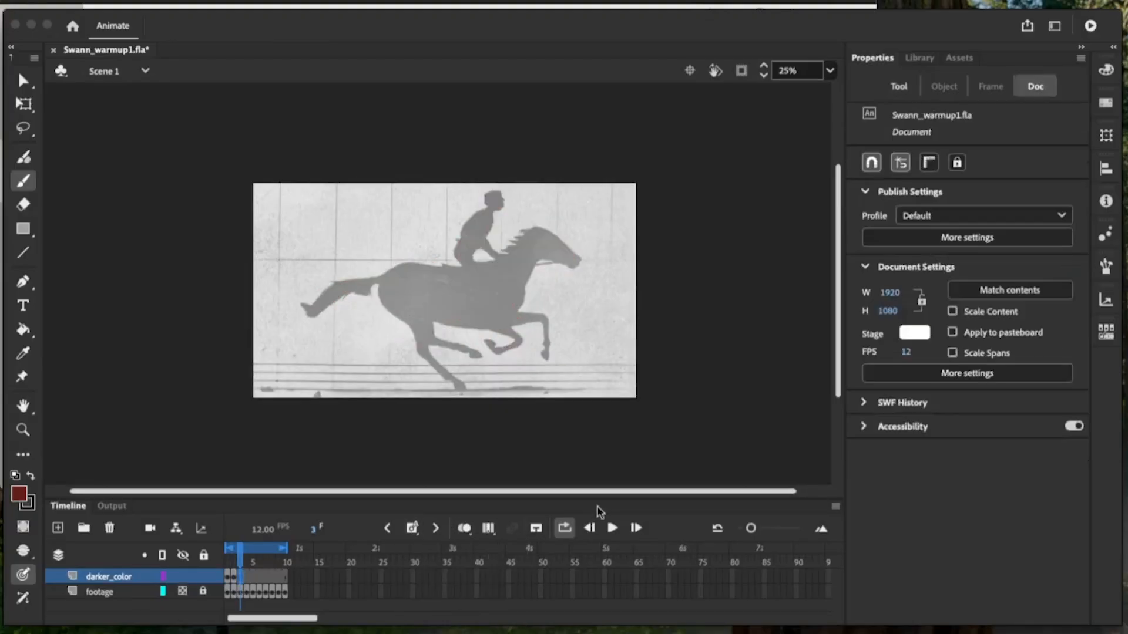
drag(385, 294, 458, 385)
mouse_move(420, 332)
mouse_down()
mouse_move(473, 353)
mouse_move(508, 340)
mouse_move(420, 314)
mouse_move(532, 306)
mouse_move(545, 357)
mouse_up()
mouse_move(510, 305)
mouse_down()
mouse_move(532, 256)
mouse_move(519, 252)
mouse_up()
mouse_move(519, 240)
mouse_down()
mouse_move(553, 238)
mouse_move(571, 261)
mouse_move(546, 237)
mouse_up()
mouse_move(460, 240)
mouse_down()
mouse_move(472, 270)
mouse_move(477, 213)
mouse_move(441, 301)
mouse_up()
mouse_move(465, 265)
mouse_down()
mouse_move(382, 291)
mouse_move(426, 303)
mouse_up()
mouse_move(329, 291)
mouse_down()
mouse_move(305, 308)
mouse_move(373, 281)
mouse_move(380, 315)
mouse_move(396, 316)
mouse_move(378, 356)
mouse_move(406, 387)
mouse_up()
Insert a blank keyframe at frame 4 of darker_color and trace the horse's legs, body, head, tail and the rider
key(period)
key(F7)
drag(412, 320, 476, 366)
mouse_move(389, 290)
mouse_down()
mouse_move(416, 322)
mouse_move(460, 327)
mouse_up()
drag(433, 299, 529, 329)
mouse_move(523, 322)
mouse_down()
mouse_move(570, 356)
mouse_move(505, 352)
mouse_up()
mouse_move(378, 288)
mouse_down()
mouse_move(491, 276)
mouse_move(487, 200)
mouse_up()
mouse_move(479, 247)
mouse_down()
mouse_move(500, 287)
mouse_move(544, 237)
mouse_move(570, 265)
mouse_move(510, 310)
mouse_up()
drag(511, 309, 537, 319)
drag(467, 268, 495, 264)
drag(298, 319, 351, 284)
drag(328, 287, 456, 271)
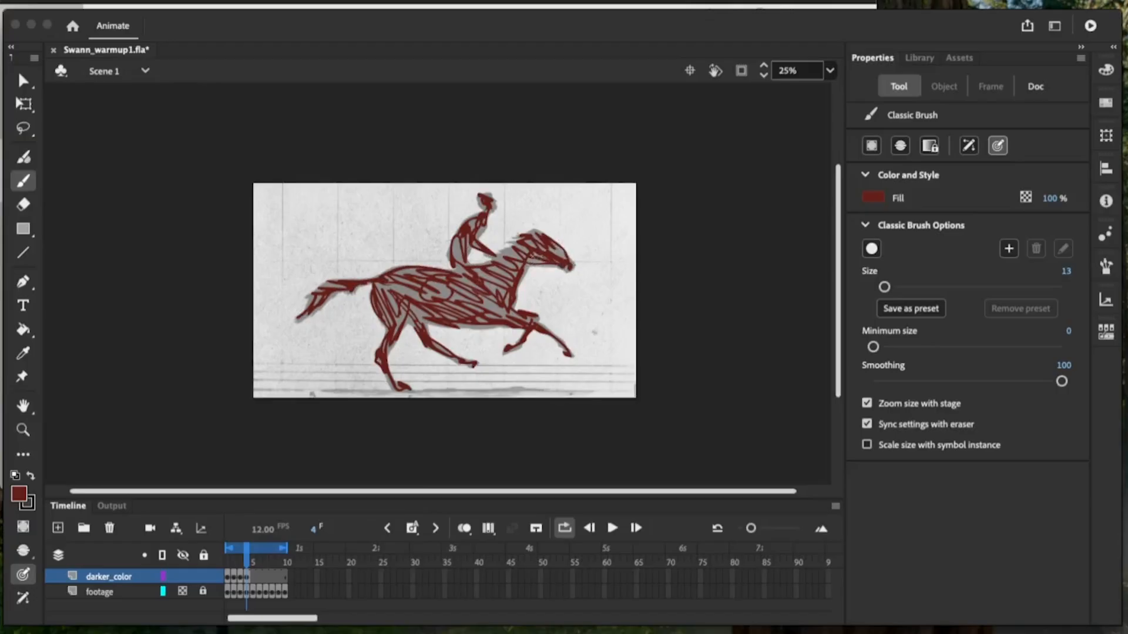
Insert a blank keyframe at frame 5 of darker_color and fill the horse and rider's silhouette with dark red strokes
key(period)
key(F7)
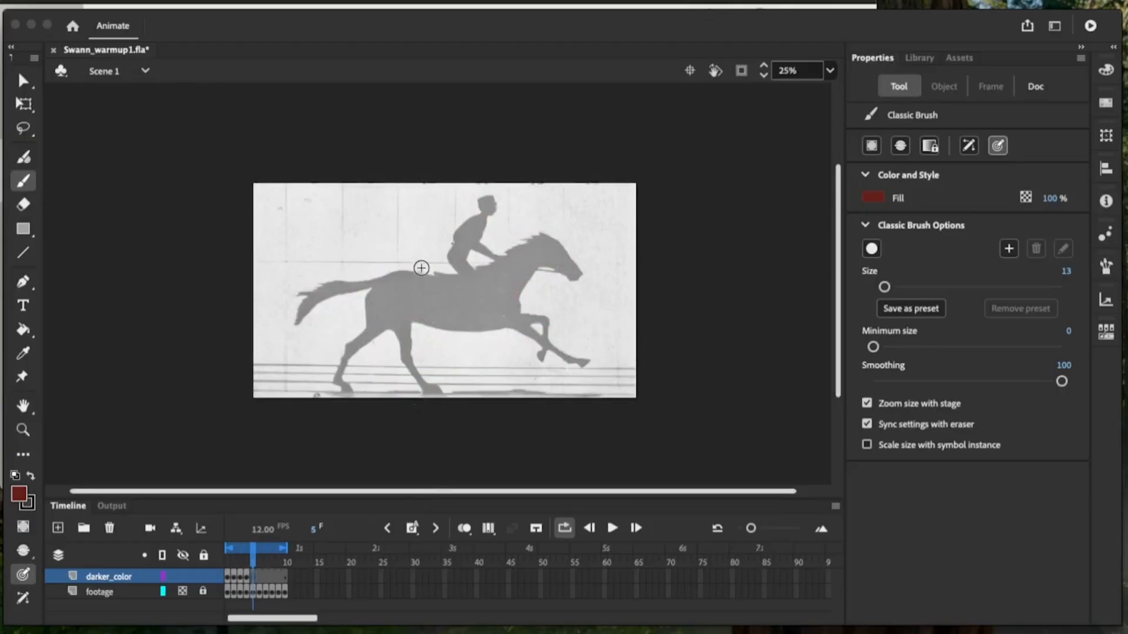
mouse_move(508, 296)
mouse_down()
mouse_move(546, 238)
mouse_move(511, 274)
mouse_move(584, 364)
mouse_move(533, 322)
mouse_move(543, 291)
mouse_up()
mouse_move(400, 317)
mouse_down()
mouse_move(407, 357)
mouse_move(435, 391)
mouse_move(340, 376)
mouse_move(343, 391)
mouse_up()
mouse_move(364, 329)
mouse_down()
mouse_move(385, 282)
mouse_move(367, 335)
mouse_up()
mouse_move(405, 276)
mouse_down()
mouse_move(321, 285)
mouse_move(390, 266)
mouse_move(478, 276)
mouse_move(503, 256)
mouse_move(489, 197)
mouse_move(495, 211)
mouse_up()
drag(412, 317, 513, 322)
drag(437, 296, 515, 312)
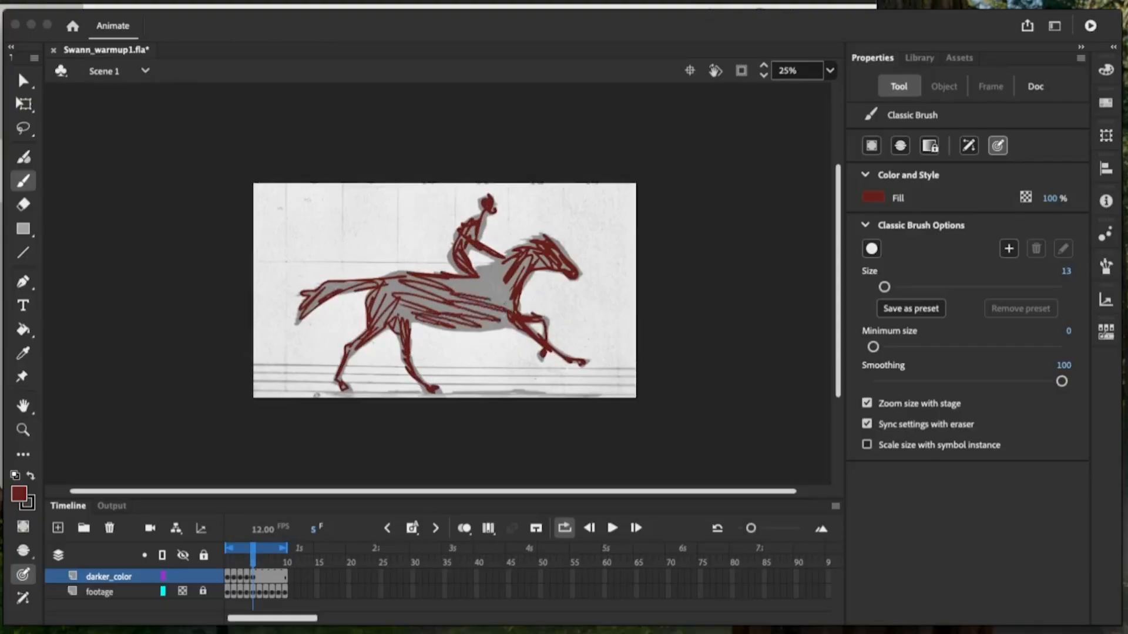
drag(461, 281, 515, 303)
drag(477, 275, 511, 266)
mouse_move(423, 312)
mouse_down()
mouse_move(505, 326)
mouse_move(470, 327)
mouse_move(531, 291)
mouse_move(556, 257)
mouse_move(587, 276)
mouse_move(537, 268)
mouse_up()
Add a blank keyframe at frame 6 of darker_color and paint the horse's head, neck, four legs and hindquarters
click(436, 529)
click(413, 529)
mouse_move(517, 317)
mouse_down()
mouse_move(593, 352)
mouse_move(541, 361)
mouse_up()
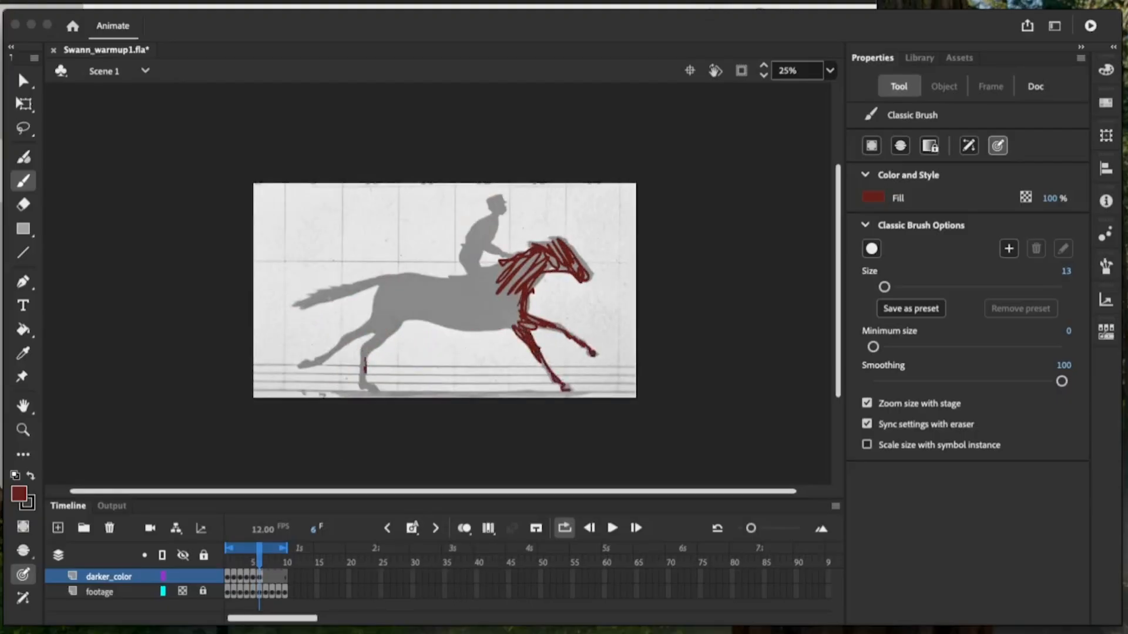
mouse_move(363, 387)
mouse_down()
mouse_move(393, 326)
mouse_move(303, 366)
mouse_move(402, 276)
mouse_move(482, 302)
mouse_up()
drag(412, 311, 470, 328)
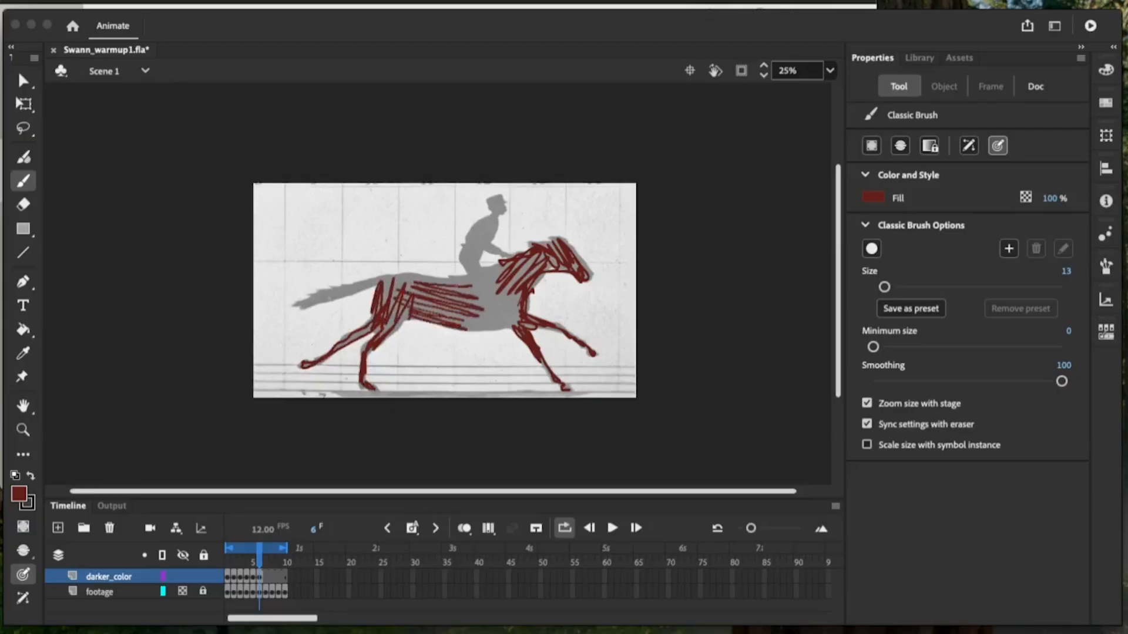
Paint the remaining body, tail and rider on frame 6 with dark red strokes
drag(412, 278, 506, 266)
drag(458, 284, 514, 303)
drag(461, 321, 521, 320)
drag(301, 303, 410, 276)
mouse_move(464, 256)
mouse_down()
mouse_move(476, 273)
mouse_move(485, 219)
mouse_up()
mouse_move(477, 274)
mouse_down()
mouse_move(497, 215)
mouse_move(517, 257)
mouse_up()
drag(493, 221, 505, 201)
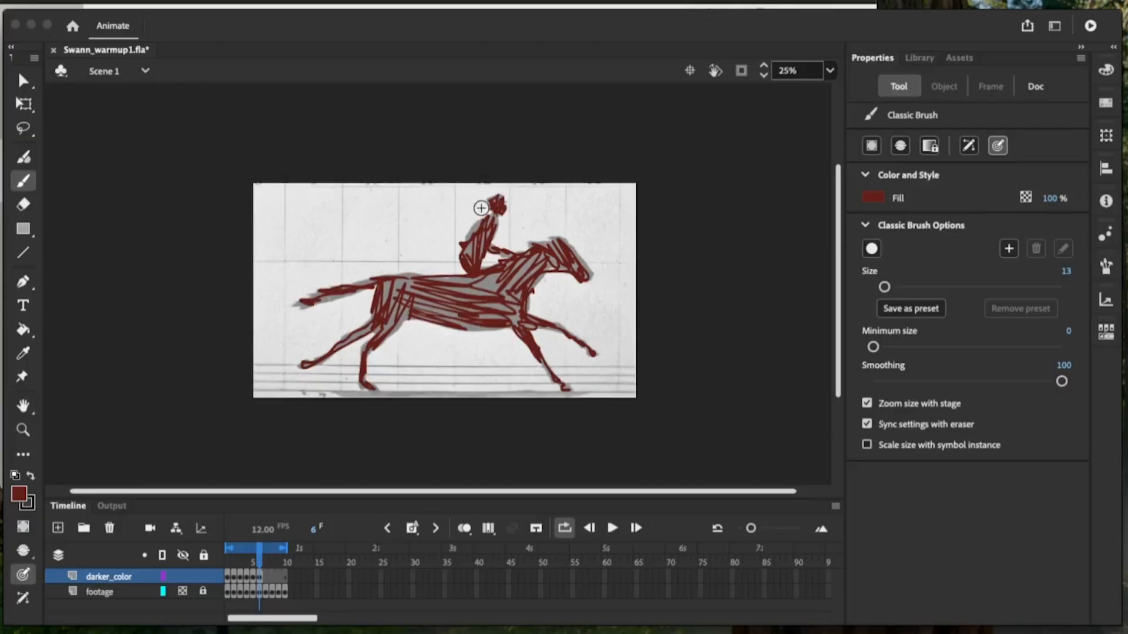
Start a blank keyframe at frame 7 of darker_color and paint the horse's legs, head, body and tail and the rider
key(.)
mouse_move(505, 326)
mouse_down()
mouse_move(524, 376)
mouse_move(581, 349)
mouse_move(605, 353)
mouse_up()
drag(519, 314, 555, 247)
mouse_move(529, 270)
mouse_down()
mouse_move(574, 239)
mouse_move(588, 277)
mouse_up()
drag(370, 324, 316, 379)
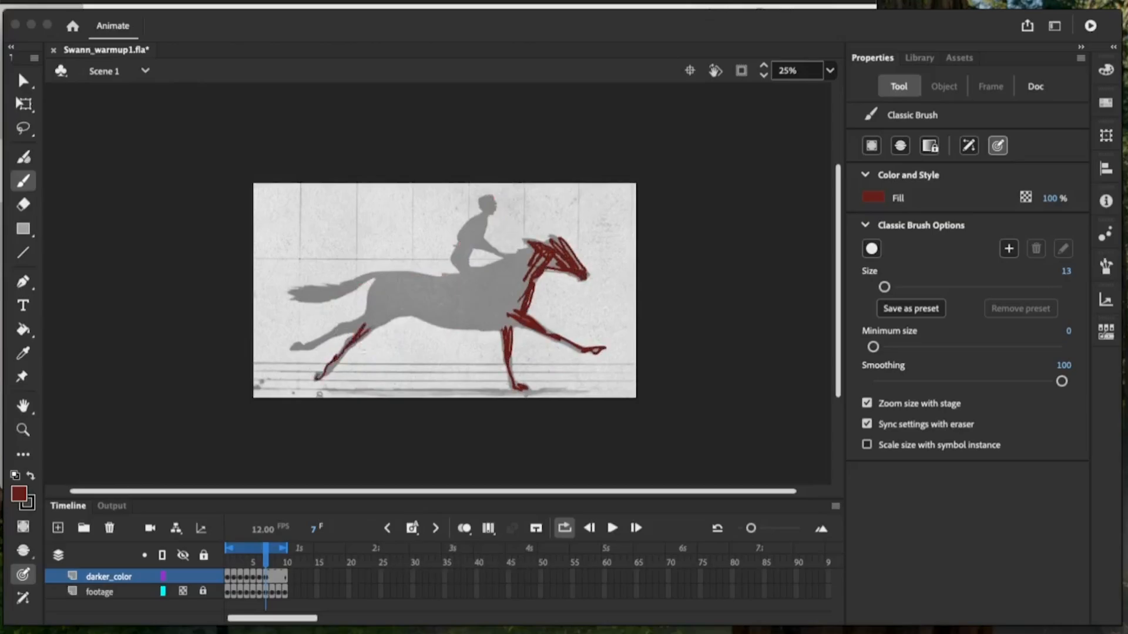
mouse_move(393, 297)
mouse_down()
mouse_move(470, 329)
mouse_move(523, 268)
mouse_move(470, 285)
mouse_move(502, 238)
mouse_move(476, 214)
mouse_move(491, 196)
mouse_up()
mouse_move(379, 273)
mouse_down()
mouse_move(329, 296)
mouse_move(297, 291)
mouse_up()
mouse_move(361, 281)
mouse_down()
mouse_move(438, 276)
mouse_move(464, 306)
mouse_move(329, 329)
mouse_move(293, 348)
mouse_up()
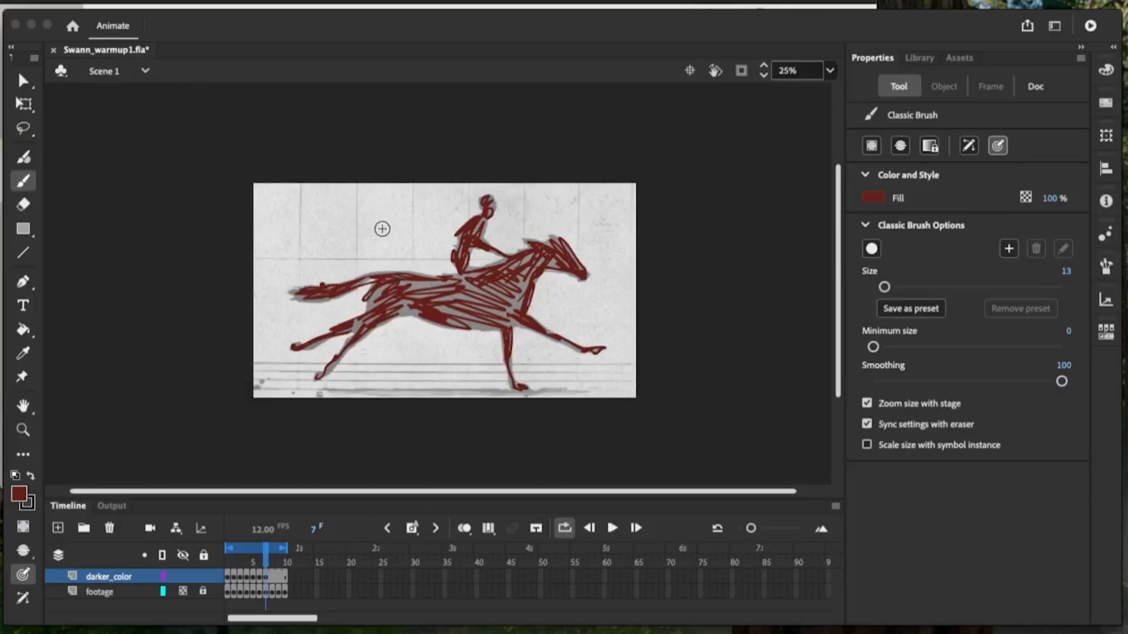
Erase excess paint around the top of the horse's hind legs on frame 7, and return to the Classic Brush
key(e)
mouse_move(360, 307)
mouse_down()
mouse_move(365, 292)
mouse_move(381, 320)
mouse_up()
key(b)
Insert a blank keyframe at frame 8 of darker_color and paint the horse's head, neck, upper body, tail, hind legs and the rider
key(period)
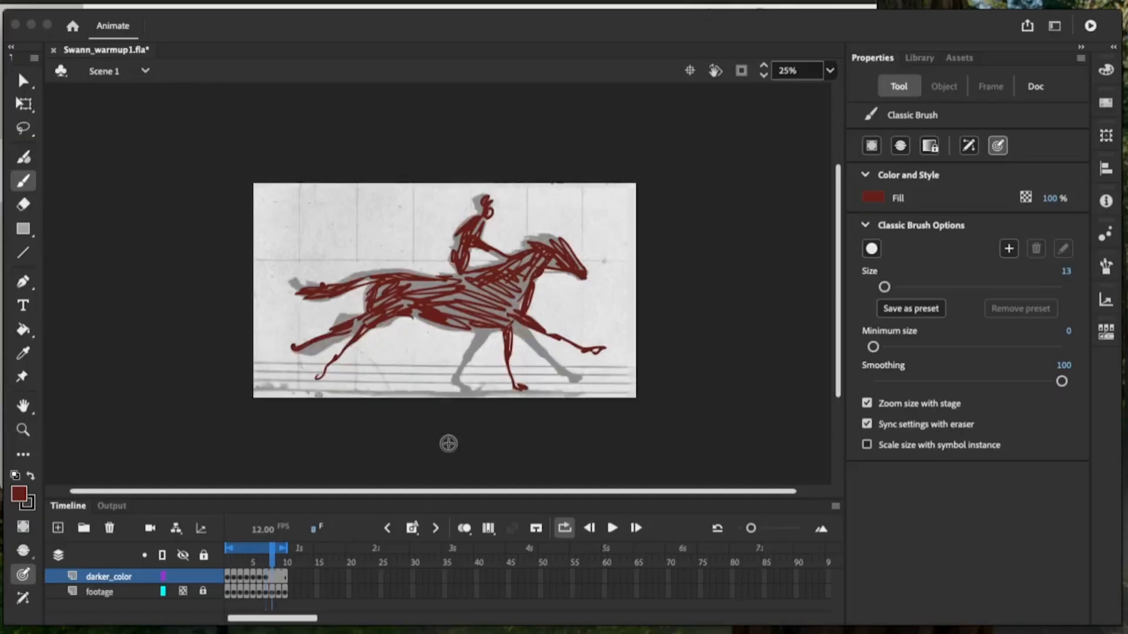
scroll(448, 444, right, 2)
click(413, 529)
mouse_move(497, 269)
mouse_down()
mouse_move(481, 303)
mouse_move(496, 242)
mouse_move(546, 276)
mouse_move(502, 274)
mouse_up()
mouse_move(417, 273)
mouse_down()
mouse_move(422, 237)
mouse_move(443, 227)
mouse_move(449, 206)
mouse_up()
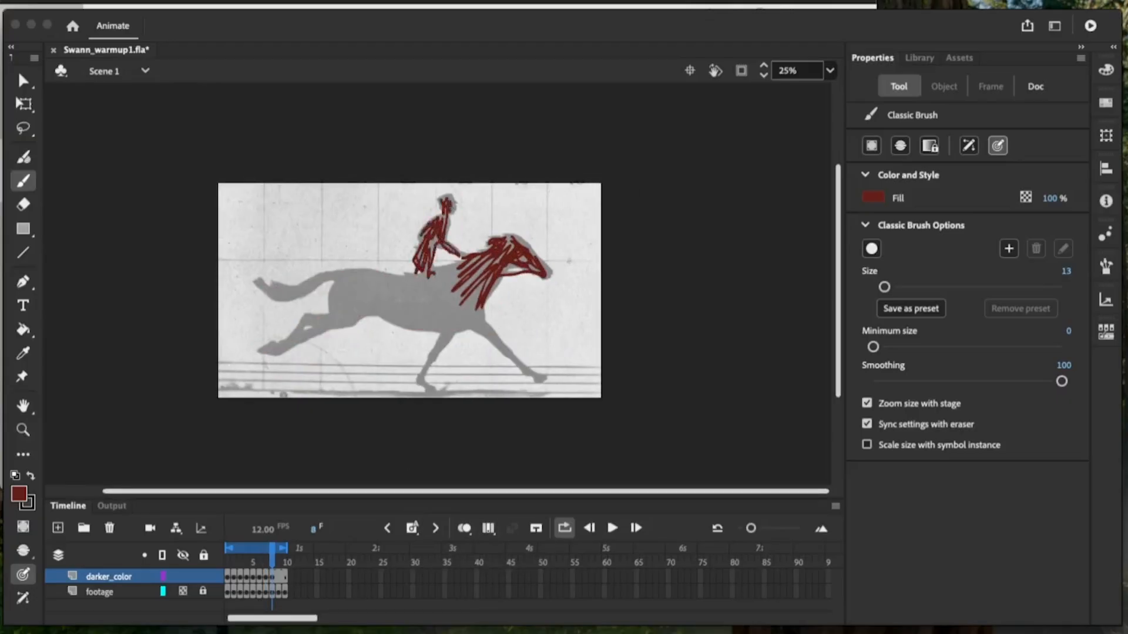
mouse_move(336, 280)
mouse_down()
mouse_move(320, 317)
mouse_move(267, 350)
mouse_move(361, 308)
mouse_move(258, 285)
mouse_move(465, 264)
mouse_move(399, 317)
mouse_up()
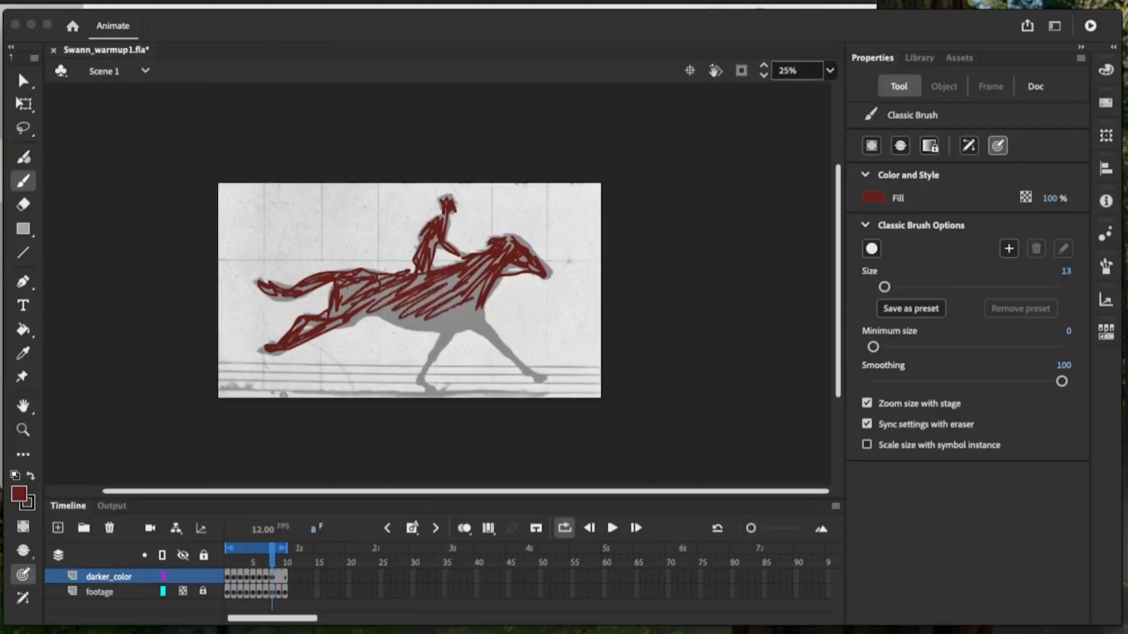
Erase stray paint along the horse's back on frame 8 and paint its belly and front legs
key(e)
drag(399, 267, 464, 267)
key(b)
mouse_move(379, 312)
mouse_down()
mouse_move(438, 346)
mouse_move(423, 390)
mouse_up()
drag(452, 302, 518, 360)
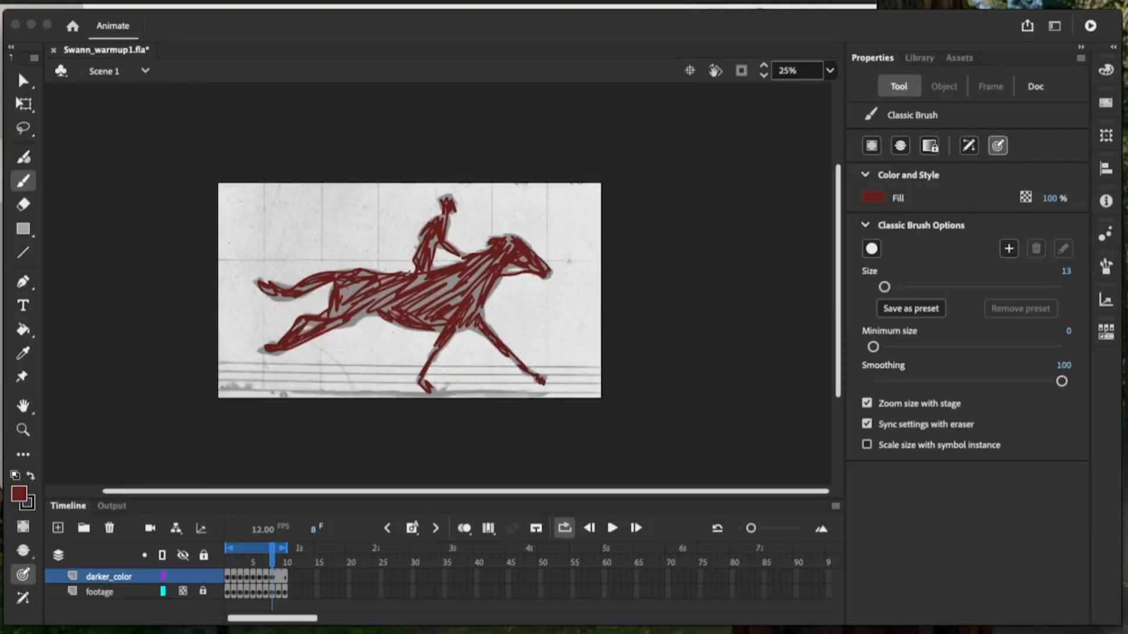
Insert a blank keyframe at frame 9 of darker_color and paint the horse's neck and the rider's torso, arm and head
key(period)
click(412, 529)
mouse_move(505, 265)
mouse_down()
mouse_move(459, 282)
mouse_move(518, 242)
mouse_move(547, 270)
mouse_move(505, 275)
mouse_up()
mouse_move(434, 230)
mouse_down()
mouse_move(425, 278)
mouse_move(450, 222)
mouse_up()
drag(449, 245, 469, 259)
drag(447, 221, 448, 203)
Paint the horse's body, front and hind legs, belly and back on frame 9
mouse_move(347, 279)
mouse_down()
mouse_move(375, 311)
mouse_move(430, 319)
mouse_move(458, 367)
mouse_move(434, 364)
mouse_up()
drag(435, 362, 452, 333)
mouse_move(322, 319)
mouse_down()
mouse_move(292, 351)
mouse_move(378, 316)
mouse_up()
drag(329, 325, 335, 360)
drag(382, 311, 429, 329)
mouse_move(305, 271)
mouse_down()
mouse_move(288, 294)
mouse_move(421, 259)
mouse_up()
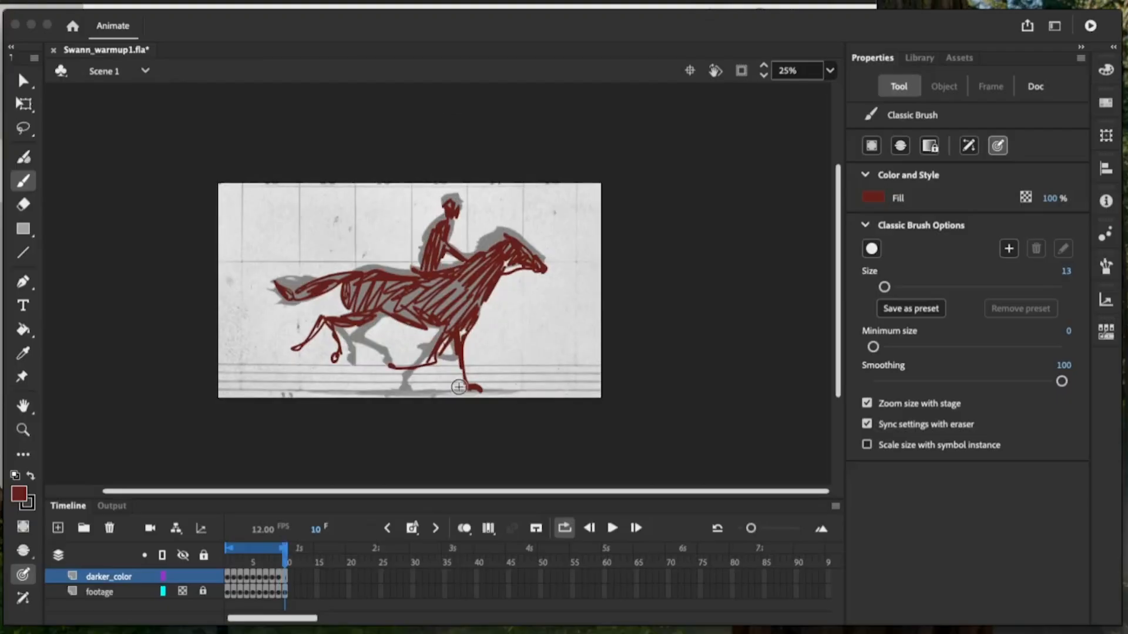
Insert a blank keyframe at frame 10 of darker_color and trace the horse and rider, including legs, body and tail
click(411, 528)
mouse_move(470, 305)
mouse_down()
mouse_move(499, 232)
mouse_move(532, 256)
mouse_move(406, 388)
mouse_move(427, 329)
mouse_move(388, 358)
mouse_move(340, 323)
mouse_move(364, 311)
mouse_move(408, 317)
mouse_move(411, 302)
mouse_move(452, 282)
mouse_move(437, 232)
mouse_up()
drag(448, 283, 434, 267)
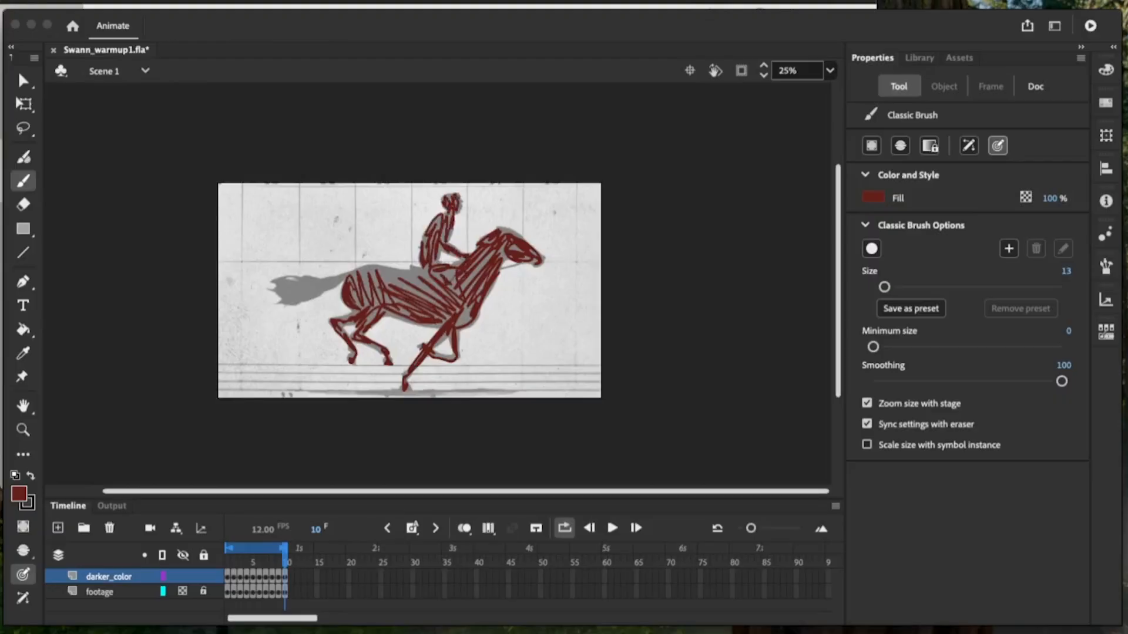
mouse_move(284, 285)
mouse_down()
mouse_move(312, 289)
mouse_move(343, 273)
mouse_move(428, 277)
mouse_up()
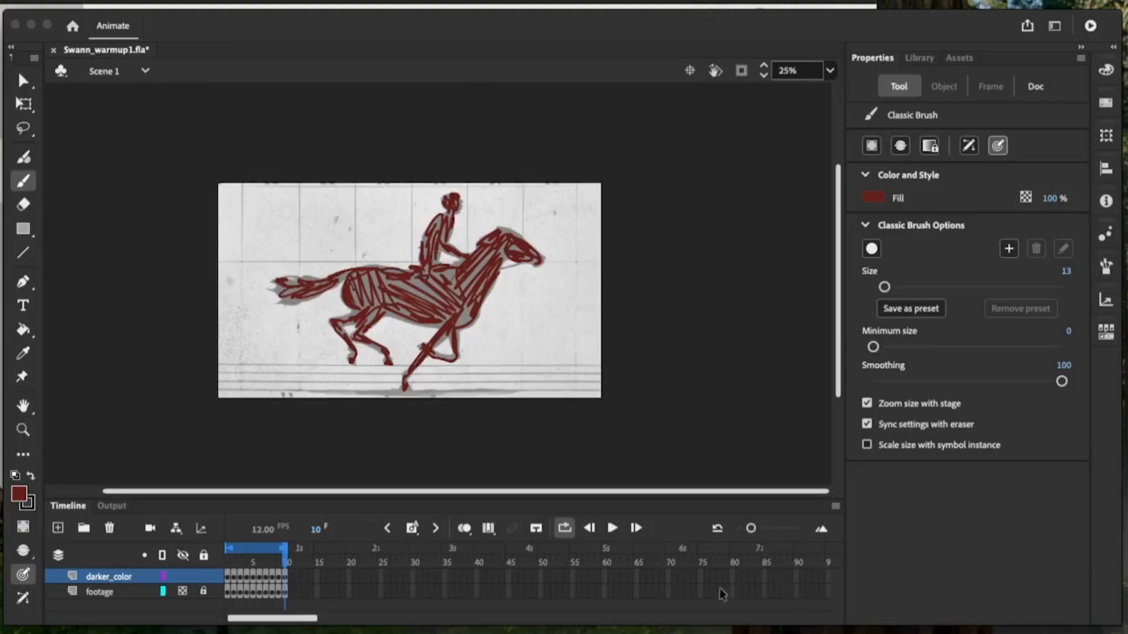
Play back the traced animation, restore the footage layer to full opacity, and play it again
click(611, 529)
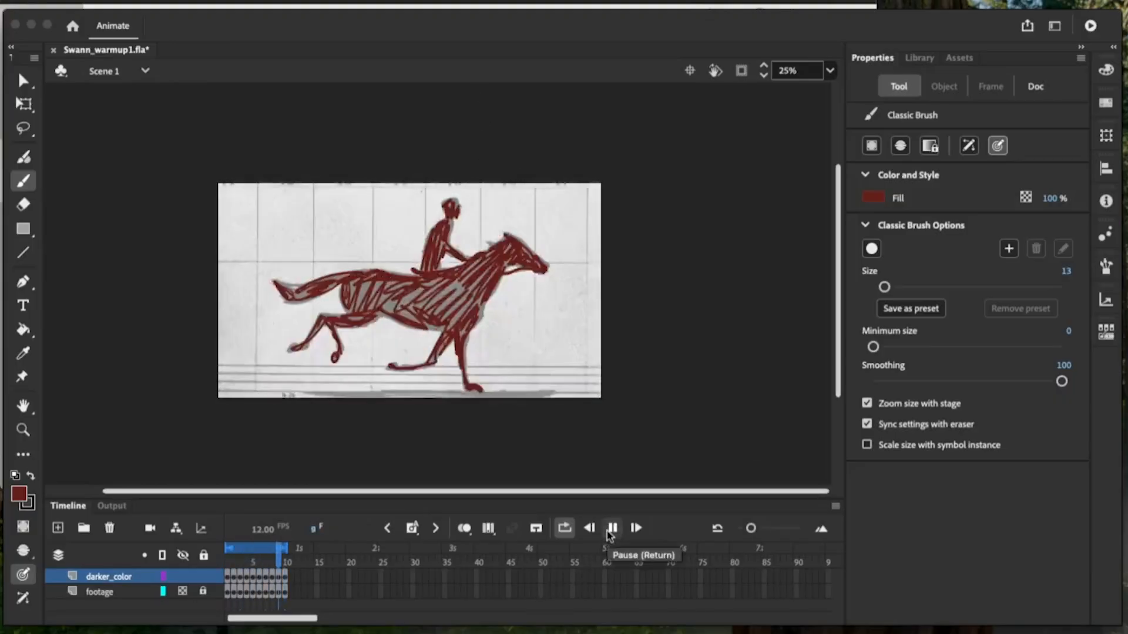
click(611, 528)
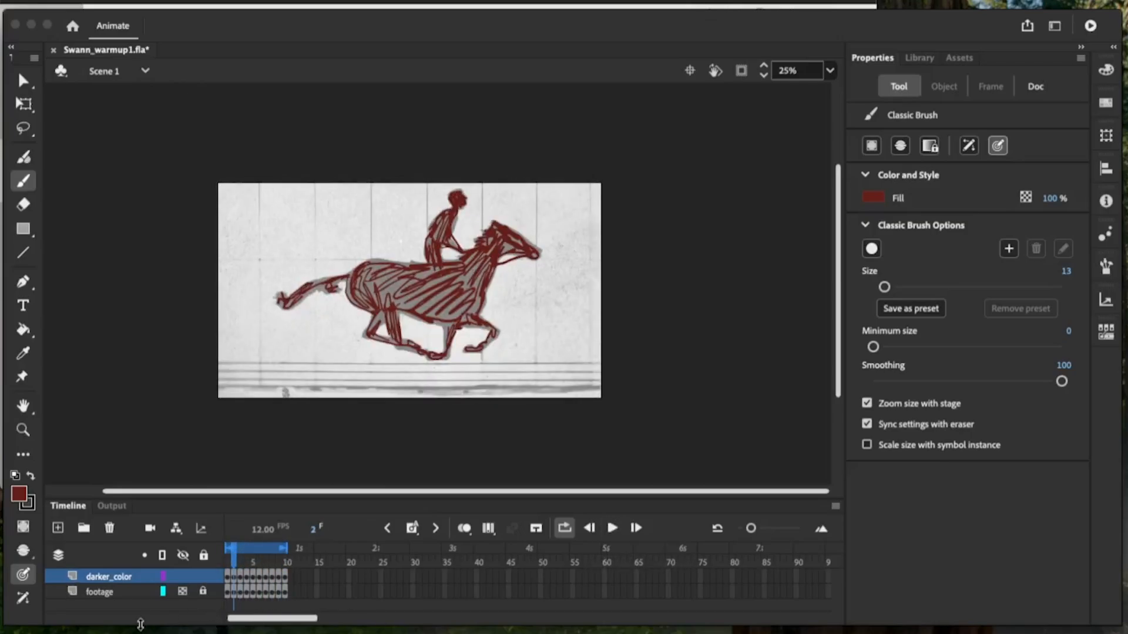
click(183, 592)
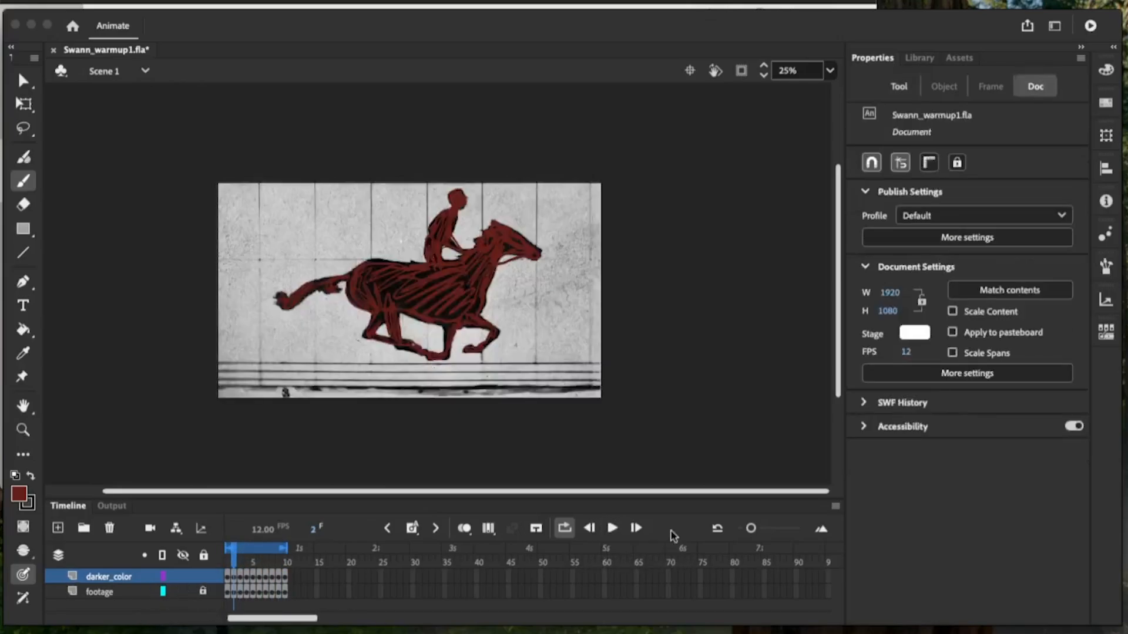
click(611, 529)
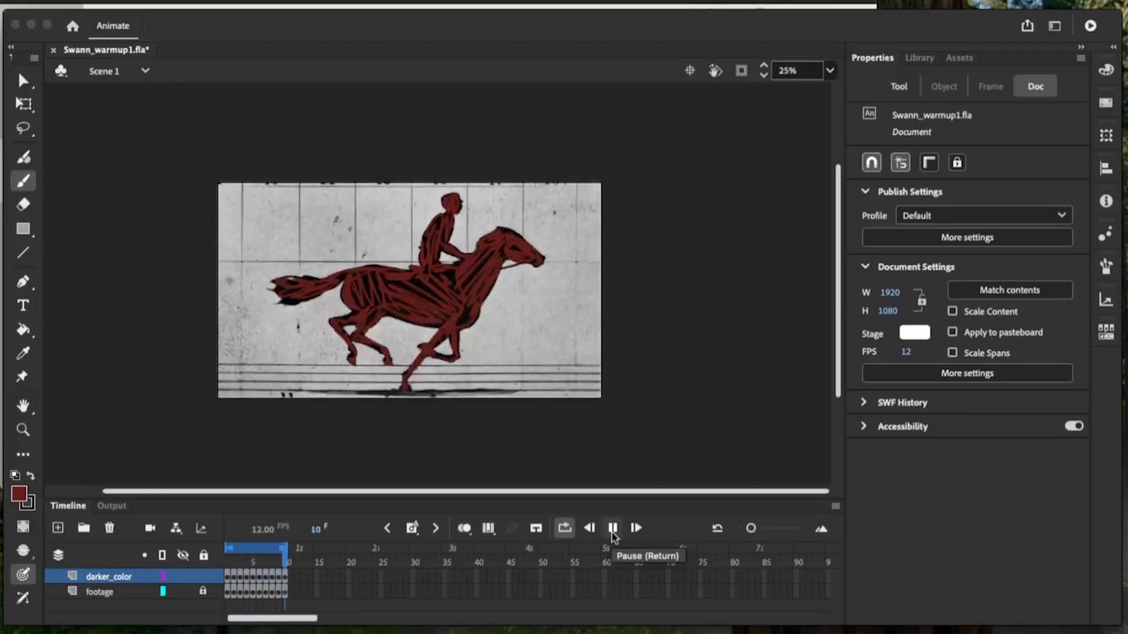
Stop playback and add a layer named lighter_color above darker_color
click(612, 528)
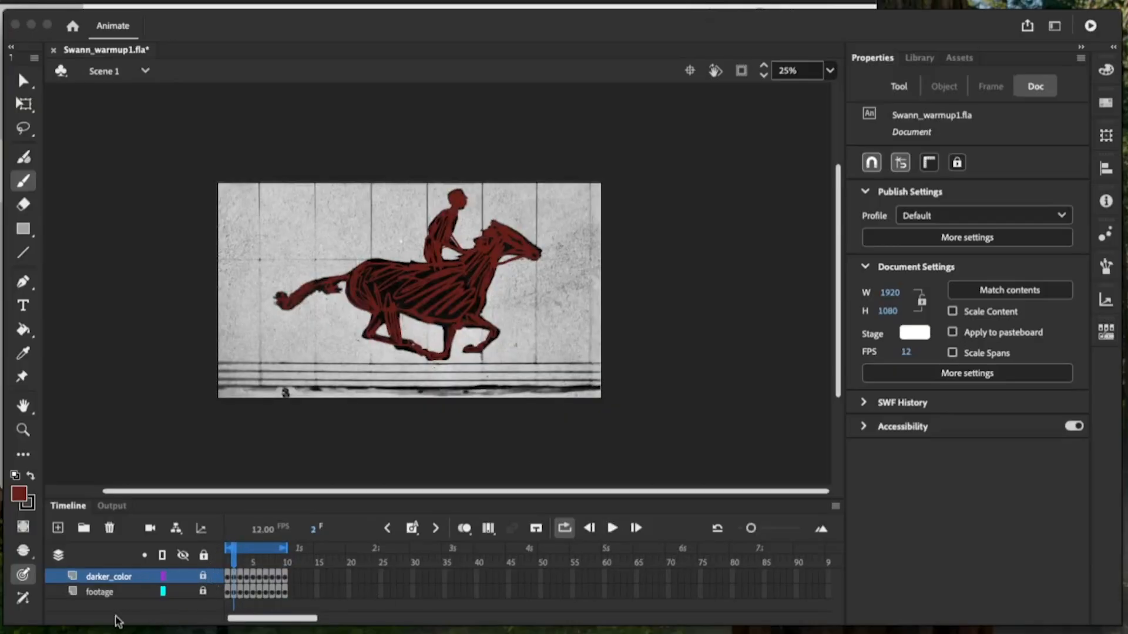
click(58, 528)
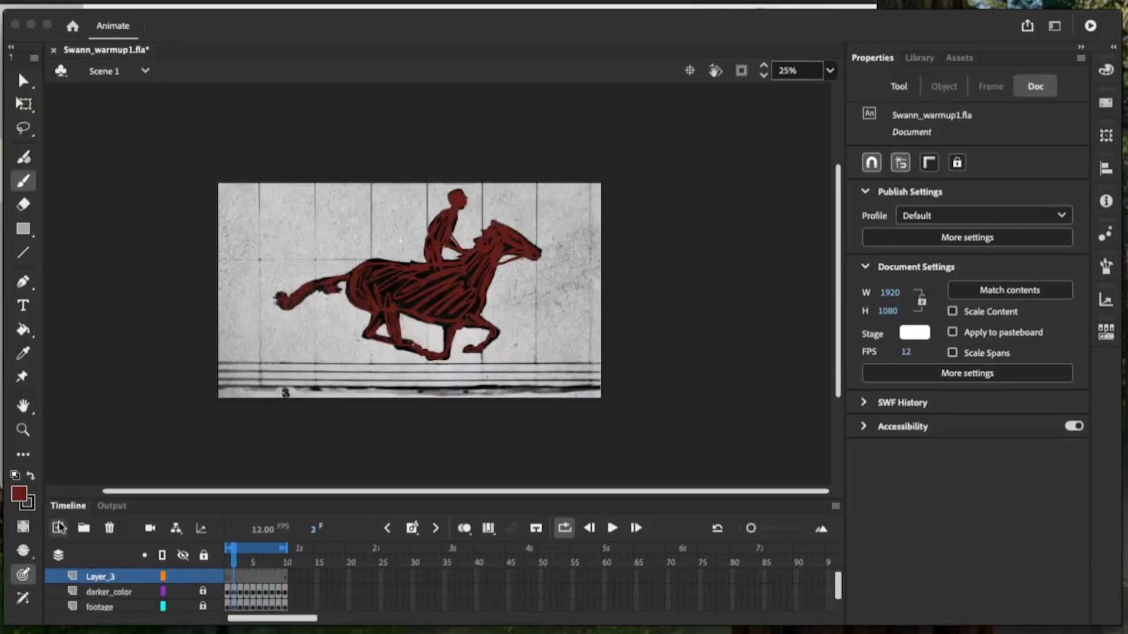
double_click(95, 577)
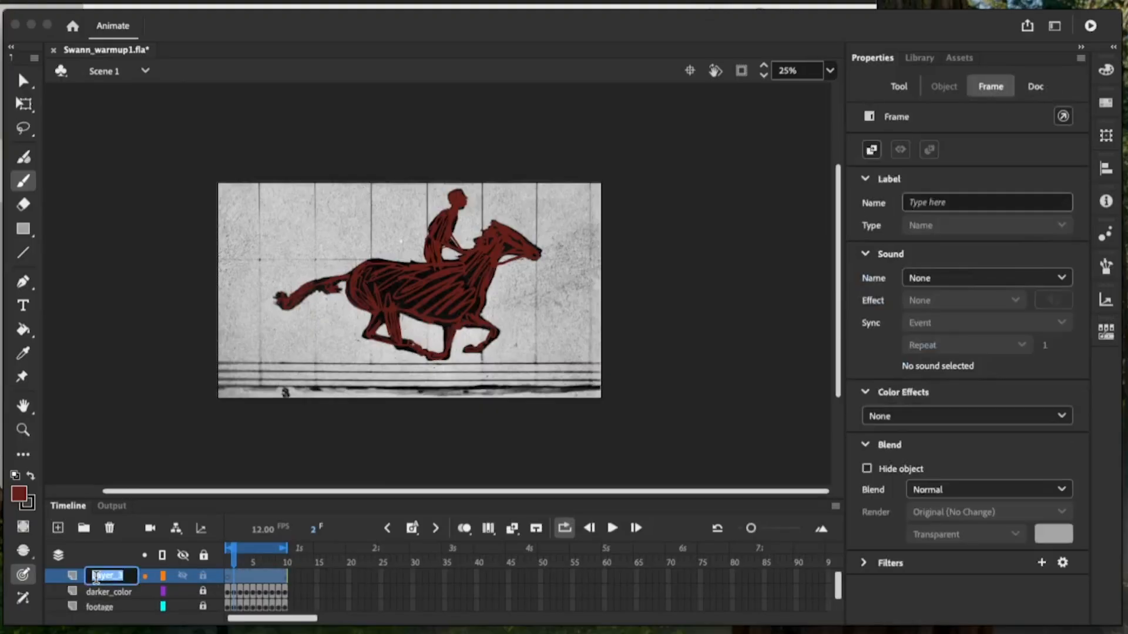
text(lightercolor)
key(Left)
key(Left)
key(Left)
key(Left)
key(Left)
text(_)
key(Return)
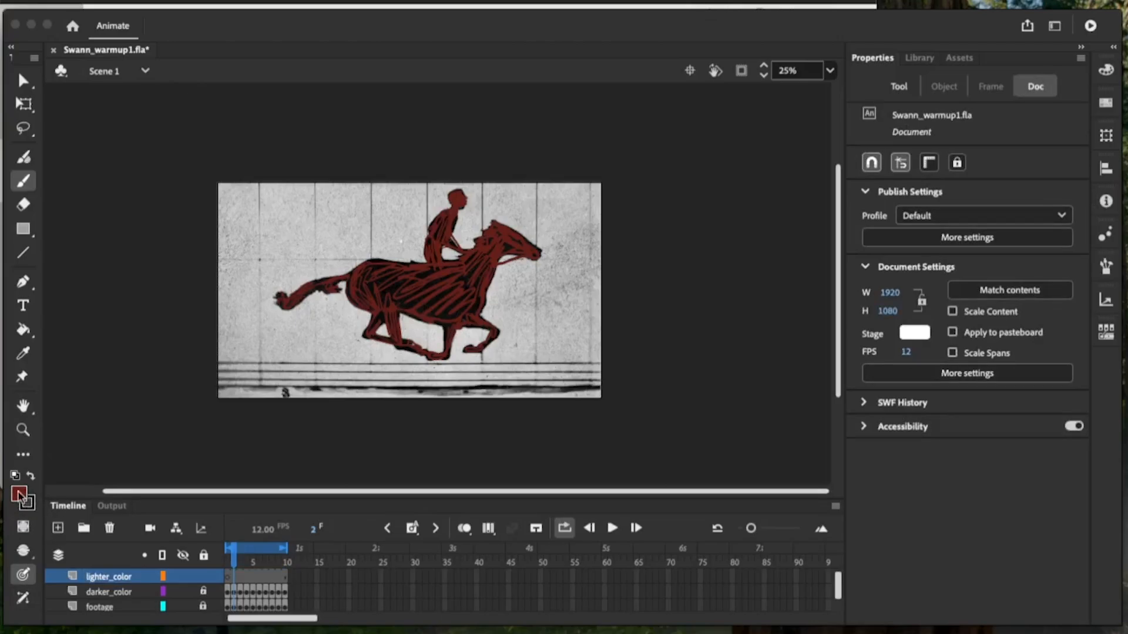
click(19, 495)
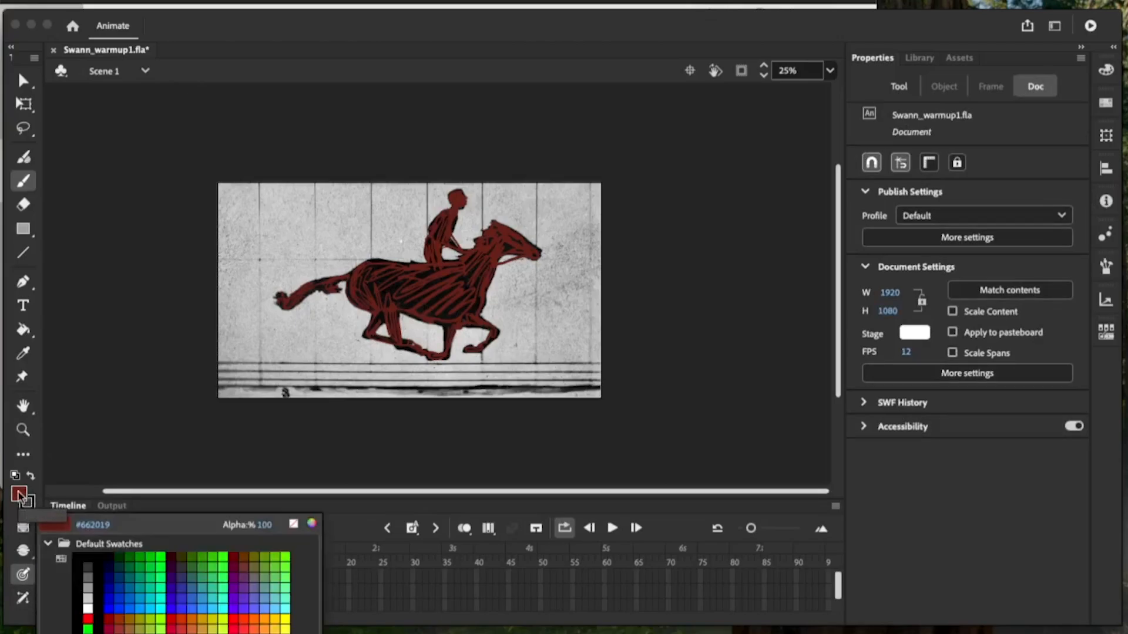
click(311, 524)
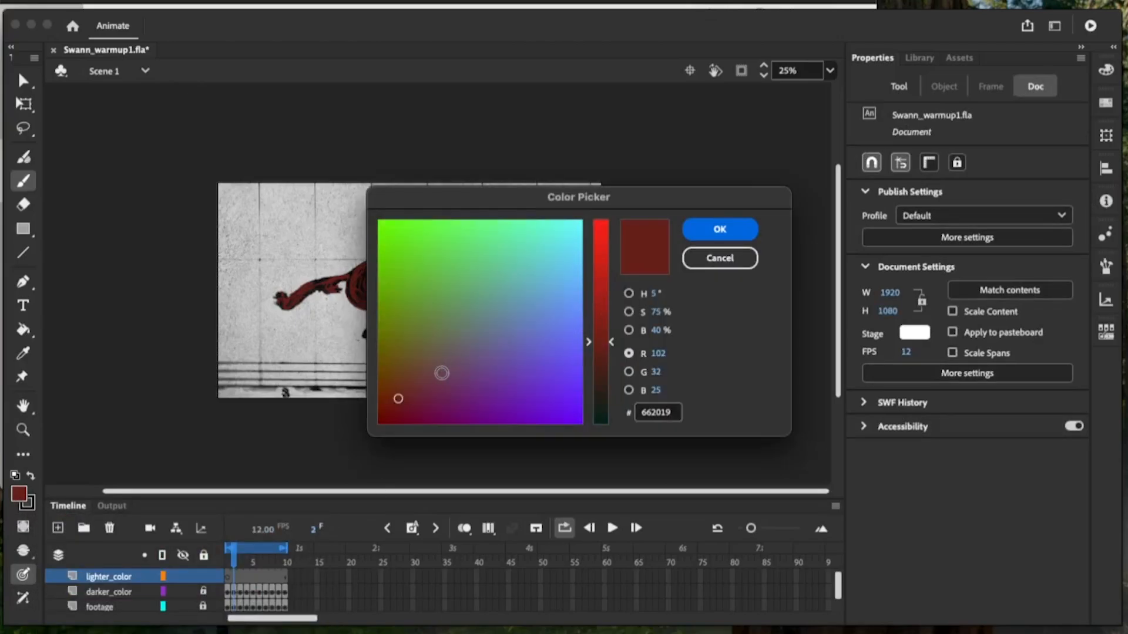
click(407, 388)
drag(407, 386, 387, 366)
click(598, 314)
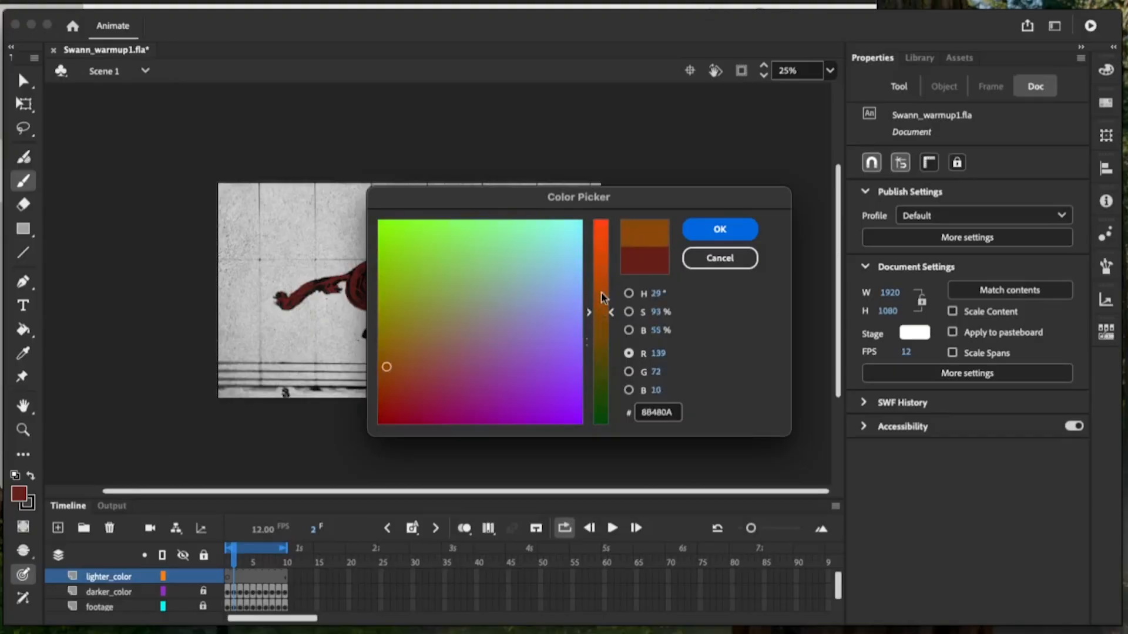
click(720, 258)
Set the brush fill to #CC9966 and its size to 12, undoing a test stroke on the horse's neck
click(20, 493)
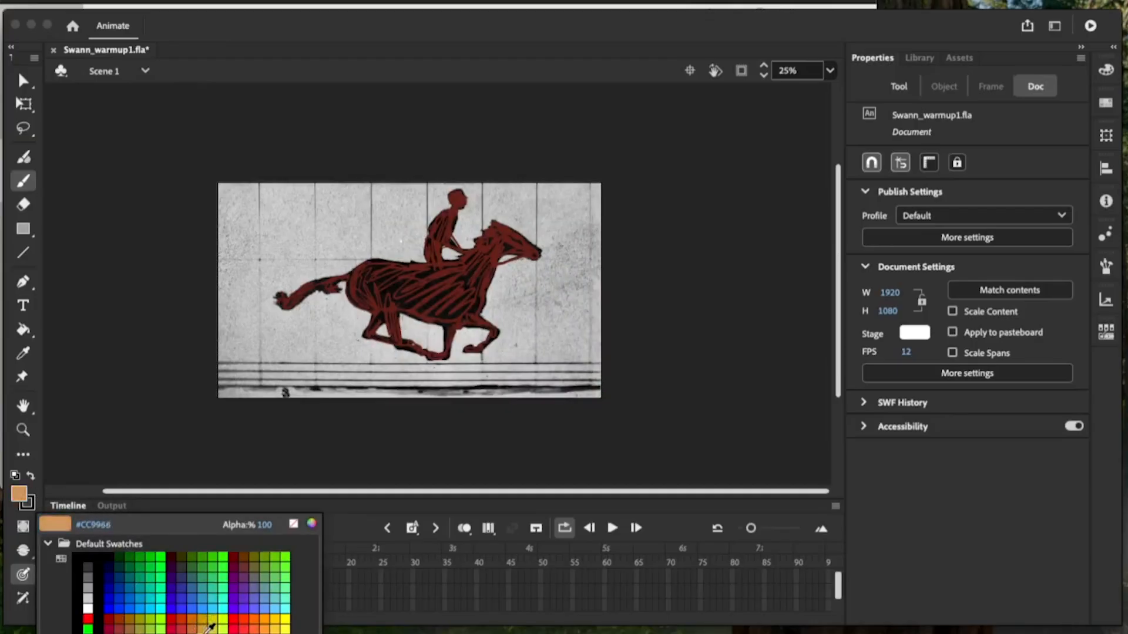
click(209, 629)
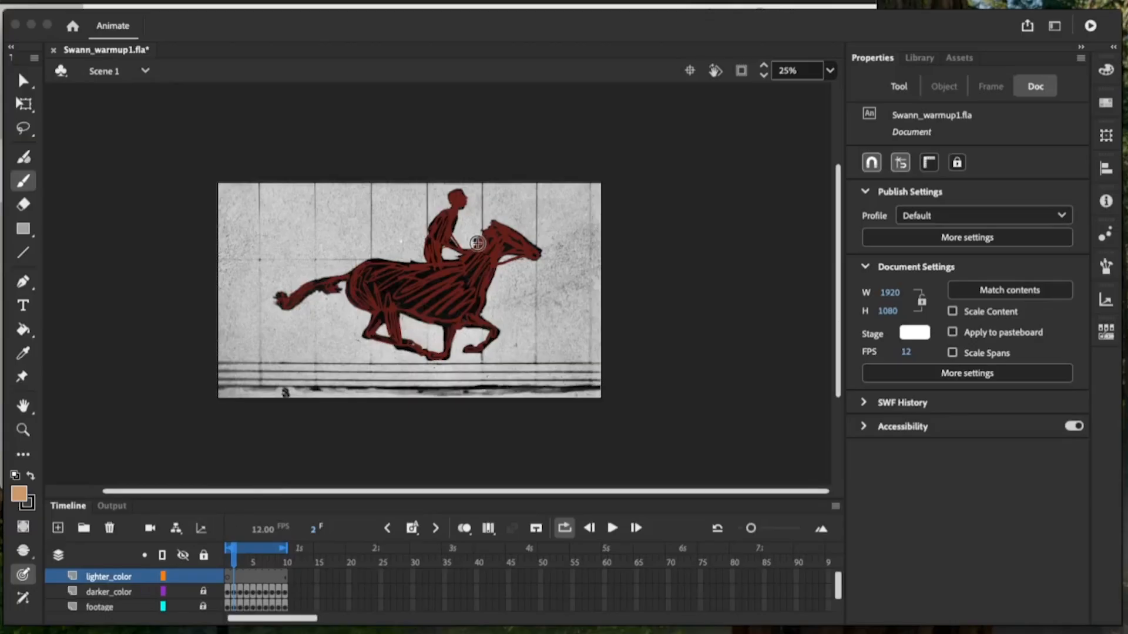
mouse_move(479, 246)
mouse_down()
mouse_move(475, 259)
mouse_move(481, 248)
mouse_up()
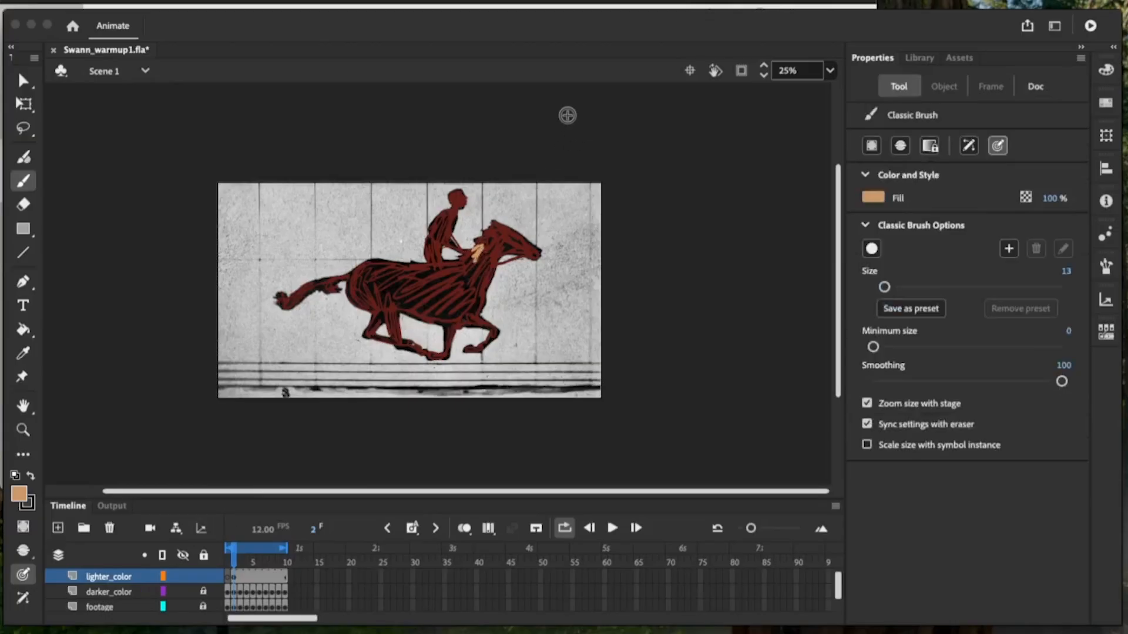
key(super+z)
scroll(568, 116, down, 2)
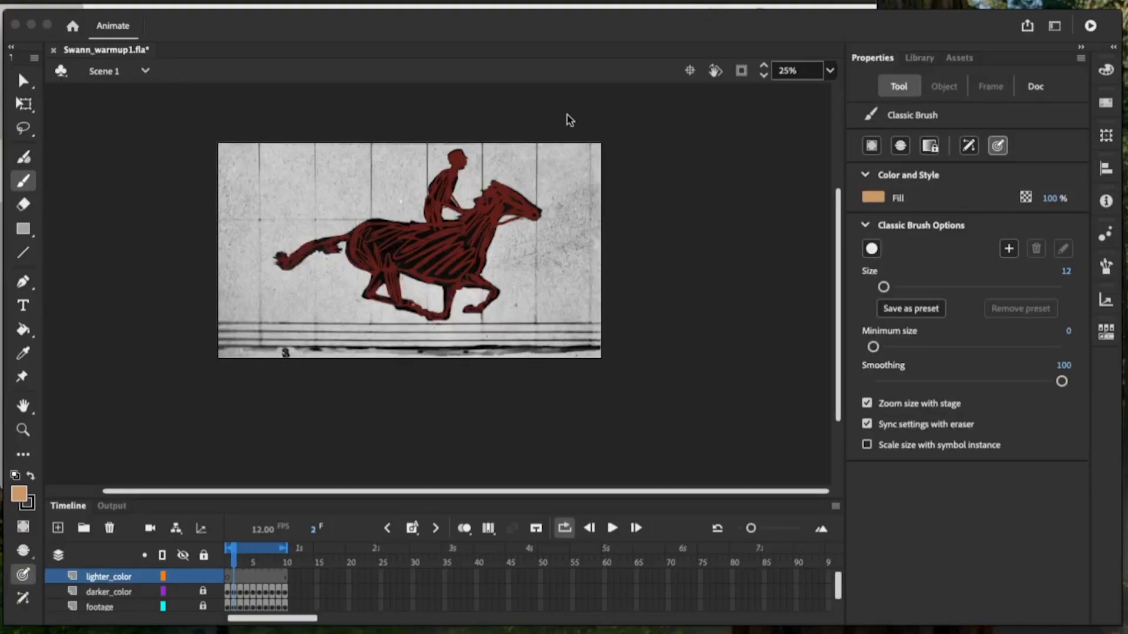
Paint tan highlights on frame 2 of lighter_color over the rider and the horse's head, neck and front legs
drag(458, 152, 464, 157)
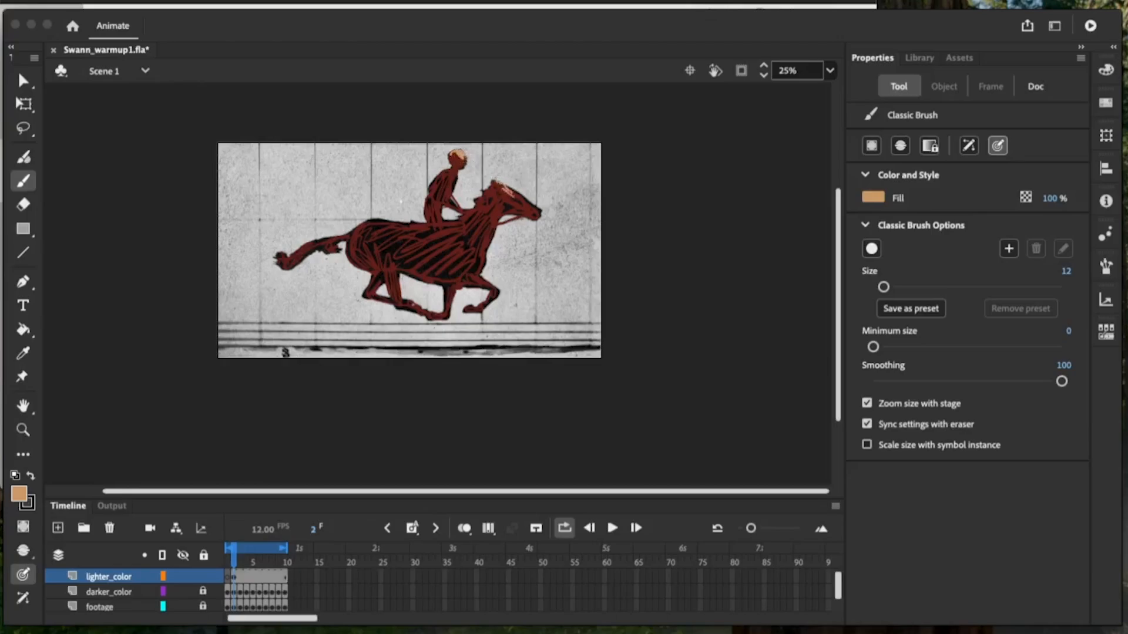
mouse_move(518, 196)
mouse_down()
mouse_move(529, 207)
mouse_move(450, 187)
mouse_move(472, 216)
mouse_move(483, 203)
mouse_move(464, 258)
mouse_up()
mouse_move(486, 244)
mouse_down()
mouse_move(463, 283)
mouse_move(452, 272)
mouse_move(473, 311)
mouse_up()
mouse_move(474, 281)
mouse_down()
mouse_move(491, 293)
mouse_move(449, 301)
mouse_move(447, 315)
mouse_up()
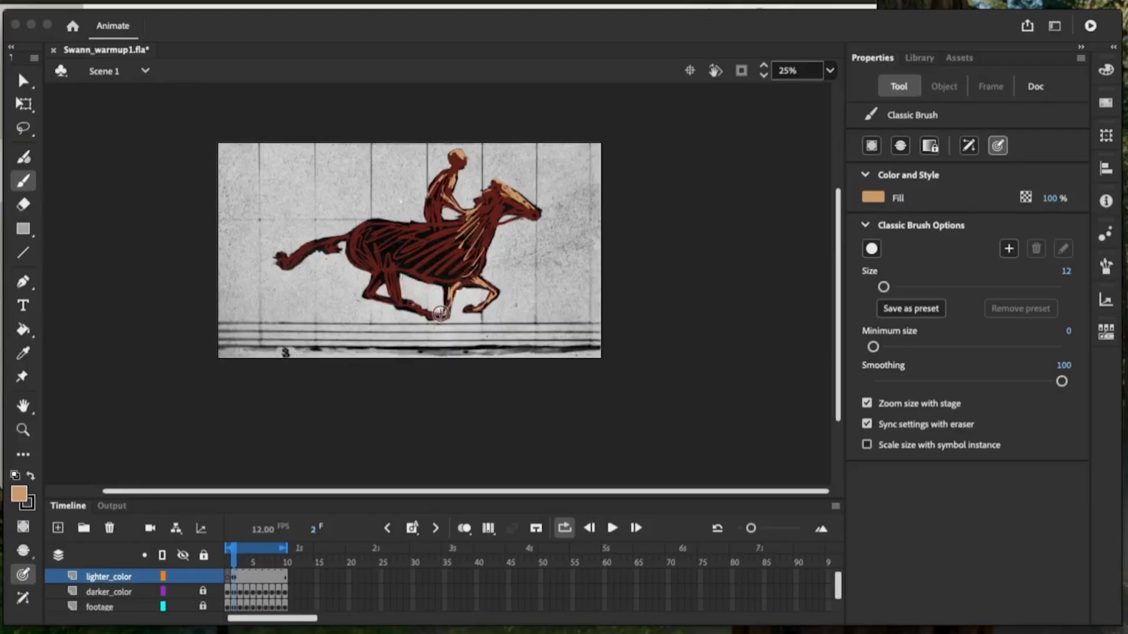
Paint tan highlights on frame 1 over the rider's head and torso and the horse's mane, face, neck, chest and back
key(comma)
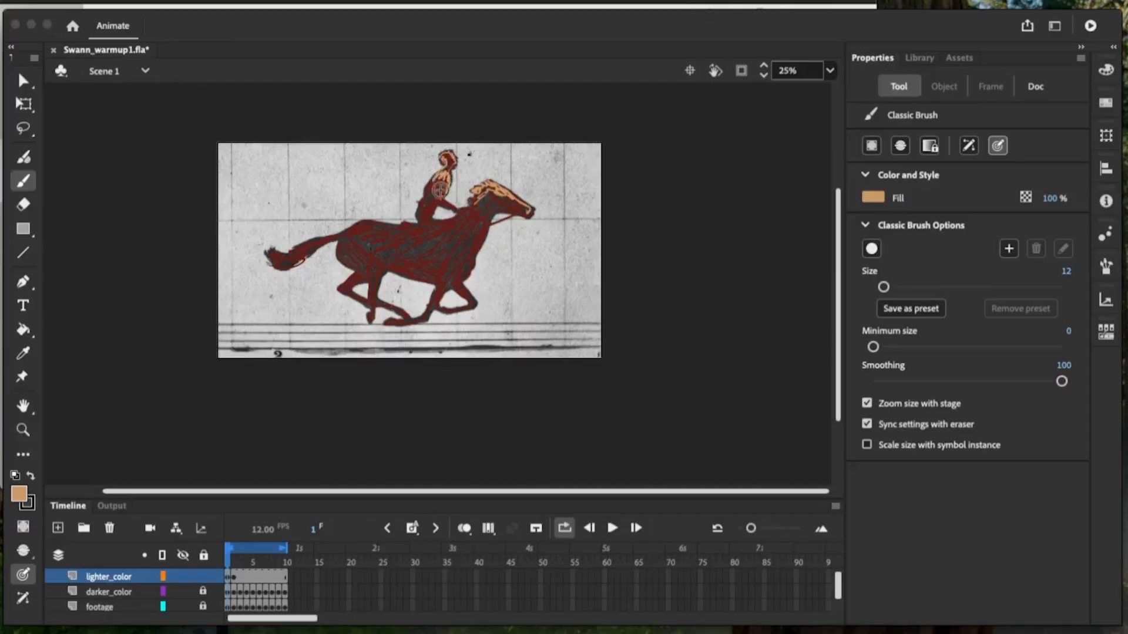
mouse_move(443, 203)
mouse_down()
mouse_move(464, 212)
mouse_move(425, 196)
mouse_move(423, 223)
mouse_move(486, 222)
mouse_move(464, 275)
mouse_up()
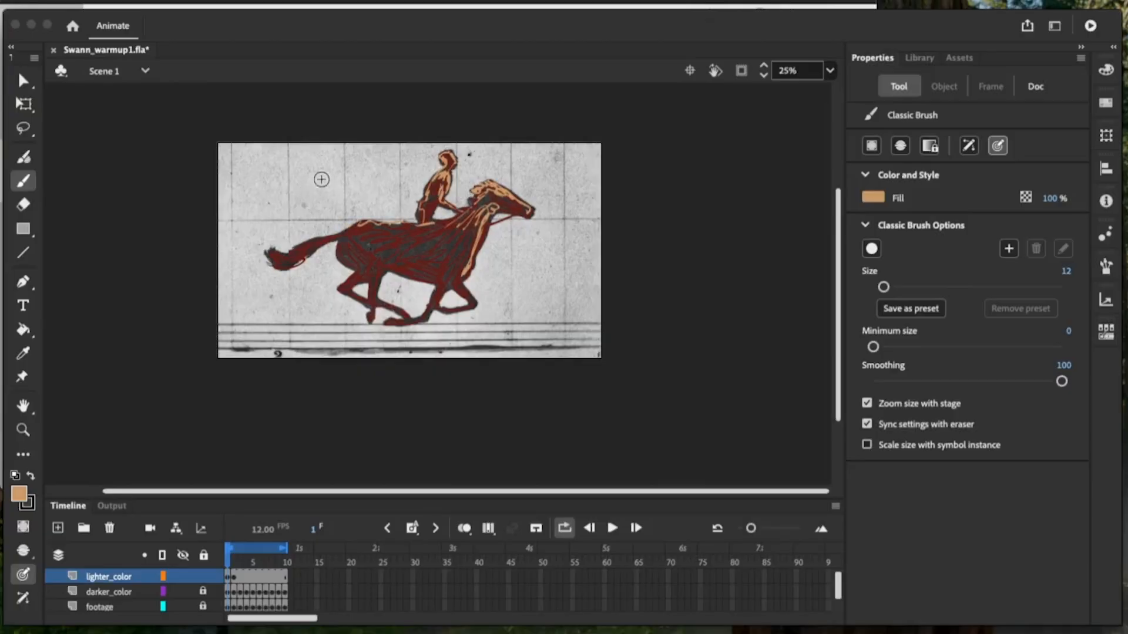
Compare neighbouring frames with onion skinning, adjusting its range, and turn onion skinning off on frame 1
click(464, 529)
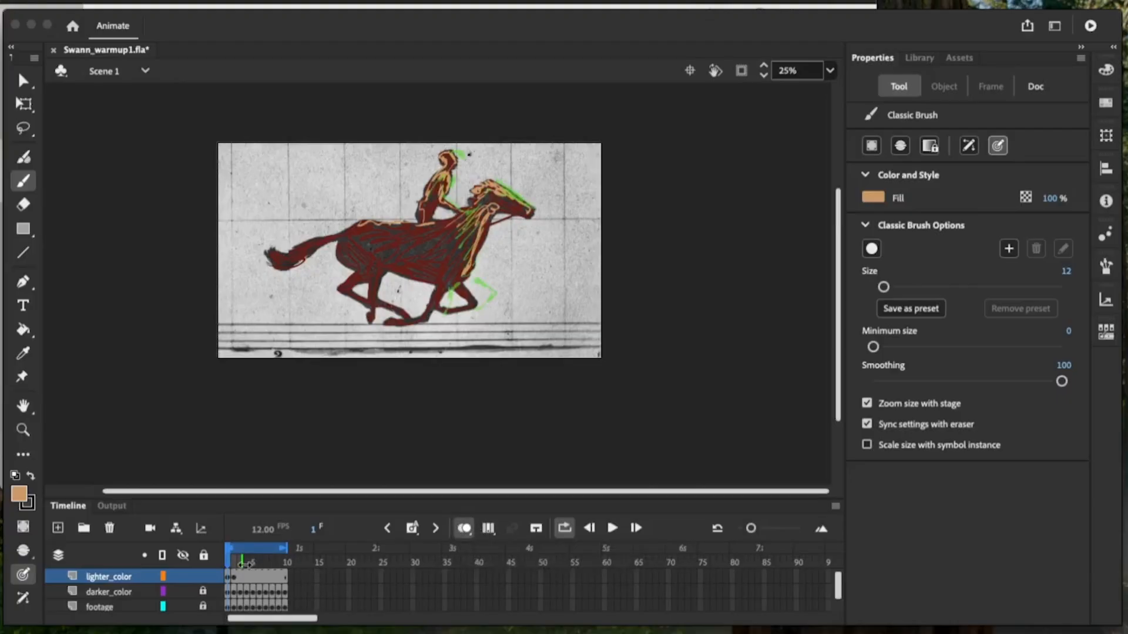
drag(227, 556, 243, 559)
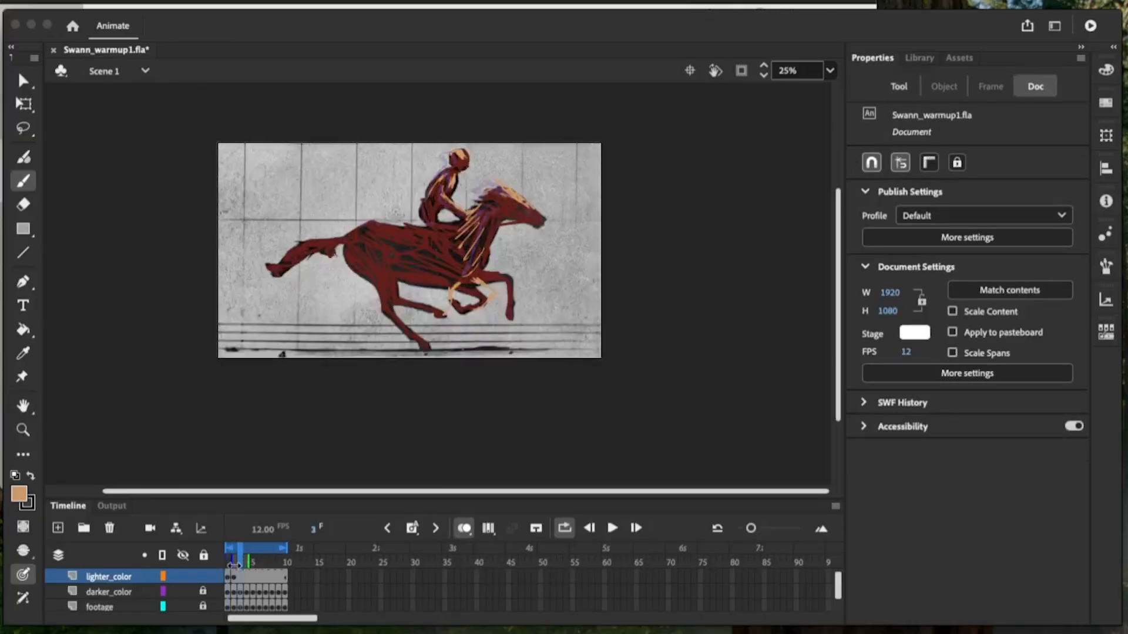
drag(234, 565, 229, 554)
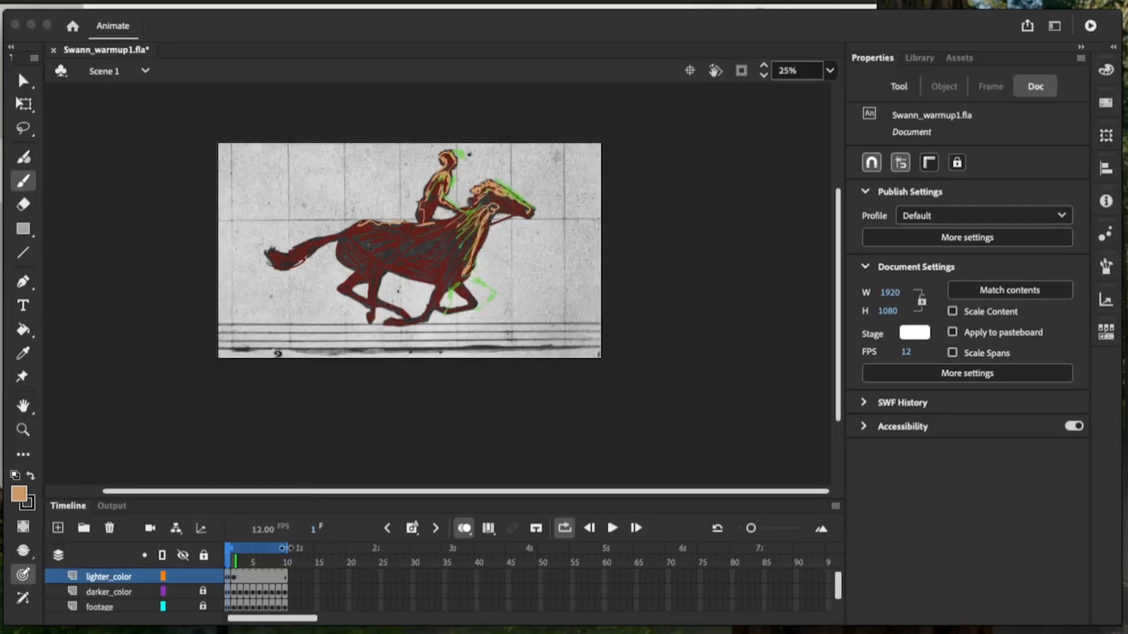
mouse_move(229, 565)
mouse_down()
mouse_move(247, 567)
mouse_move(223, 568)
mouse_up()
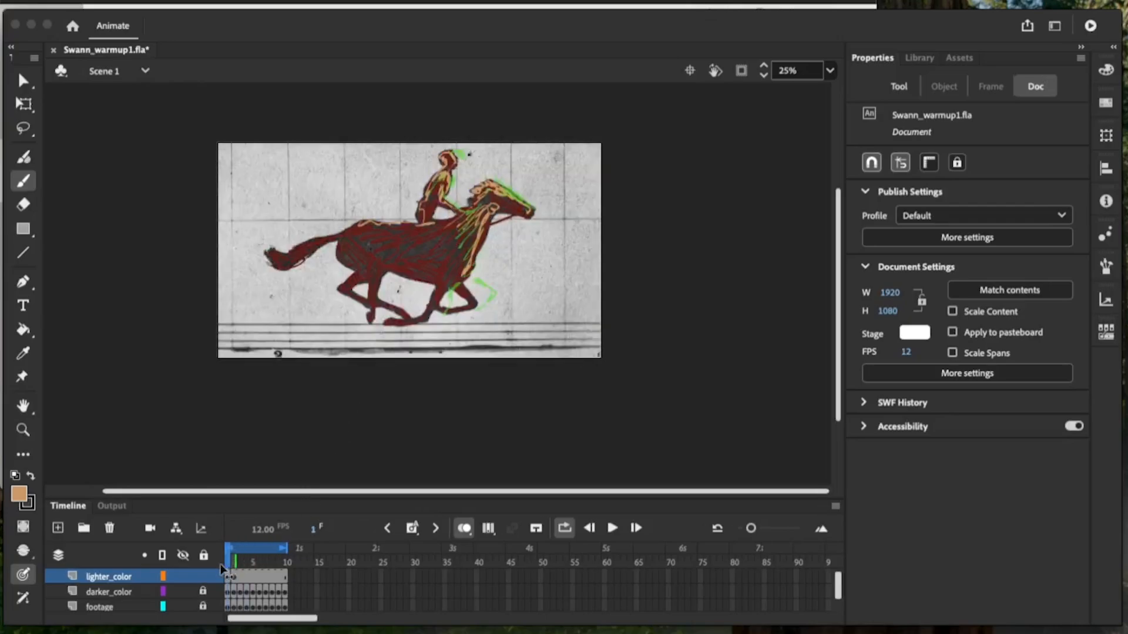
click(465, 532)
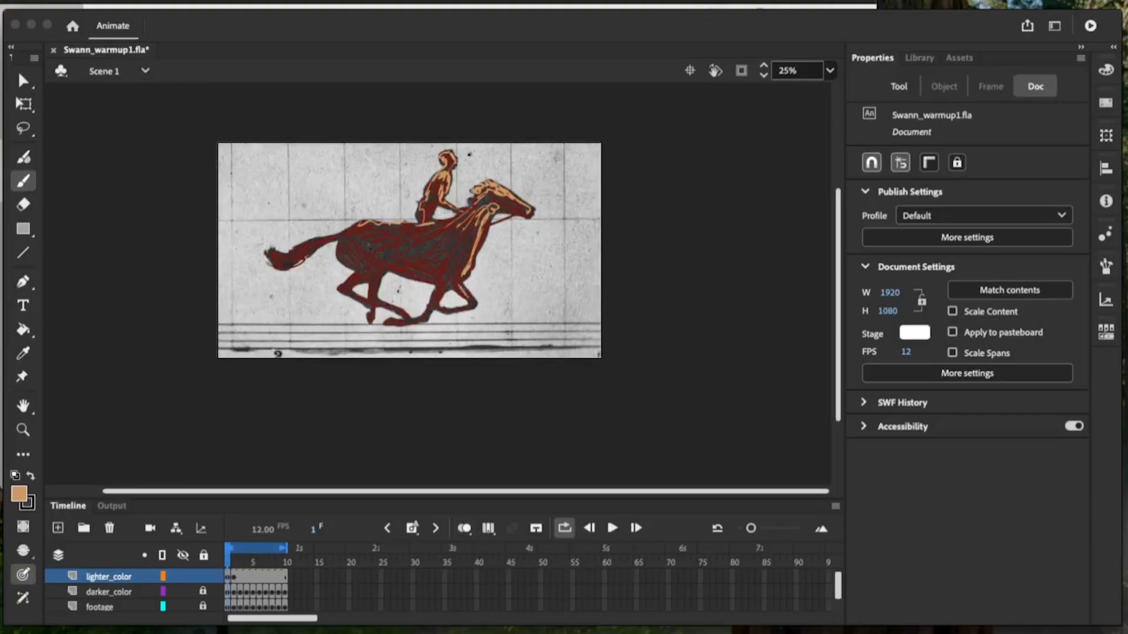
Highlight the horse's legs, shoulder, rump and tail on frame 1, and erase the unwanted strokes on the shoulder
mouse_move(474, 302)
mouse_down()
mouse_move(467, 267)
mouse_move(441, 295)
mouse_up()
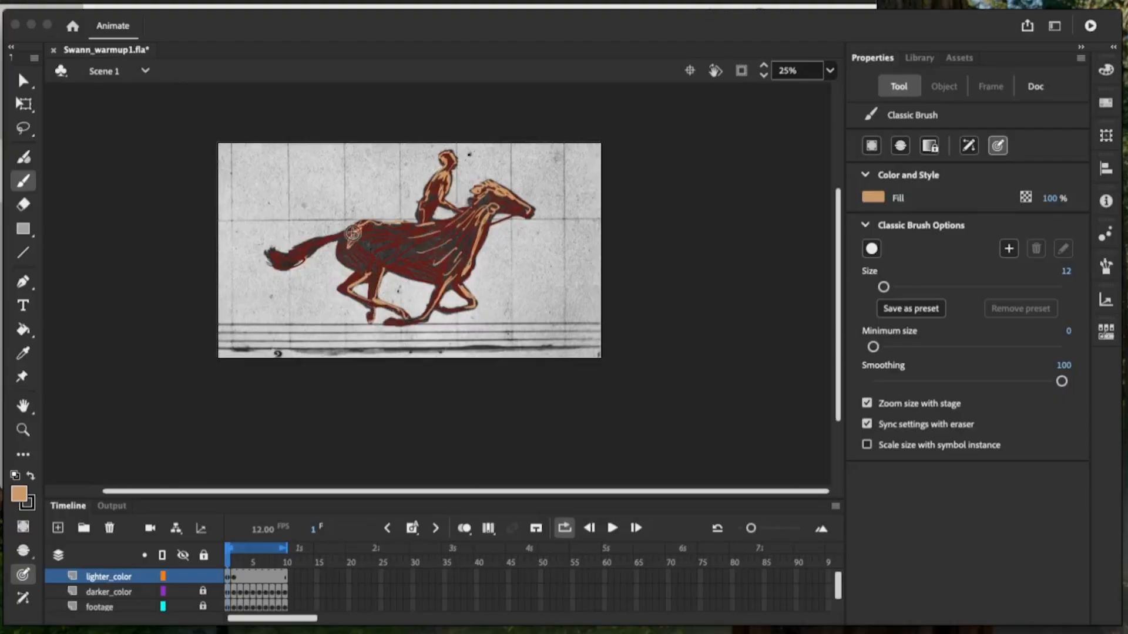
drag(353, 233, 325, 238)
key(e)
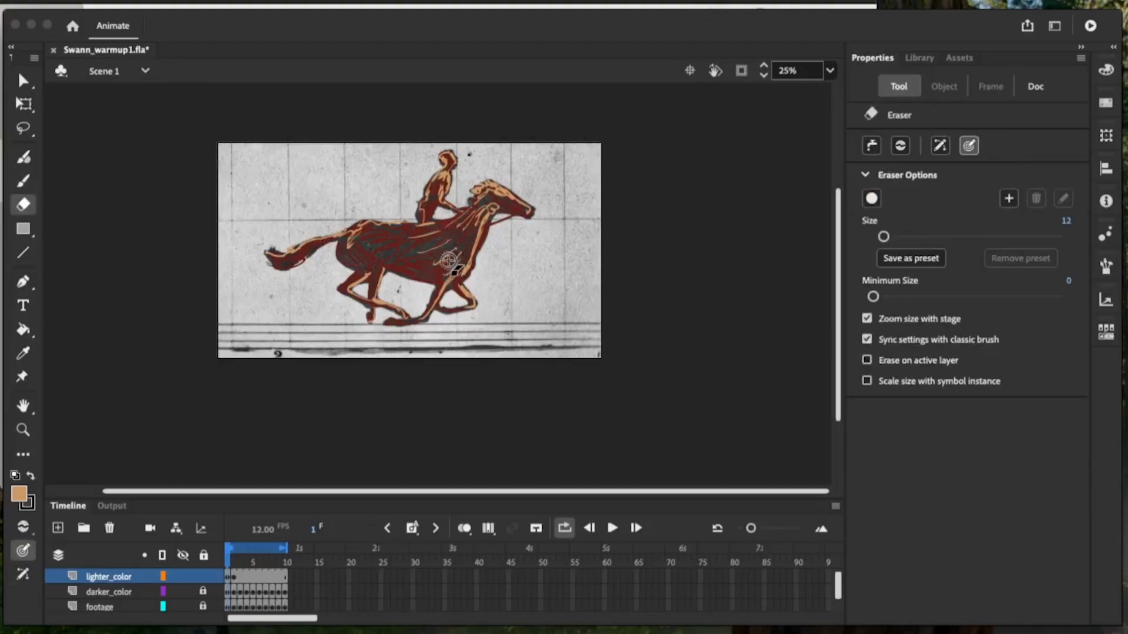
mouse_move(449, 260)
mouse_down()
mouse_move(435, 267)
mouse_move(458, 265)
mouse_move(438, 246)
mouse_move(458, 259)
mouse_move(454, 274)
mouse_move(424, 247)
mouse_move(436, 259)
mouse_move(453, 245)
mouse_move(445, 268)
mouse_up()
mouse_move(442, 251)
mouse_down()
mouse_move(467, 236)
mouse_move(416, 242)
mouse_move(466, 222)
mouse_move(447, 248)
mouse_up()
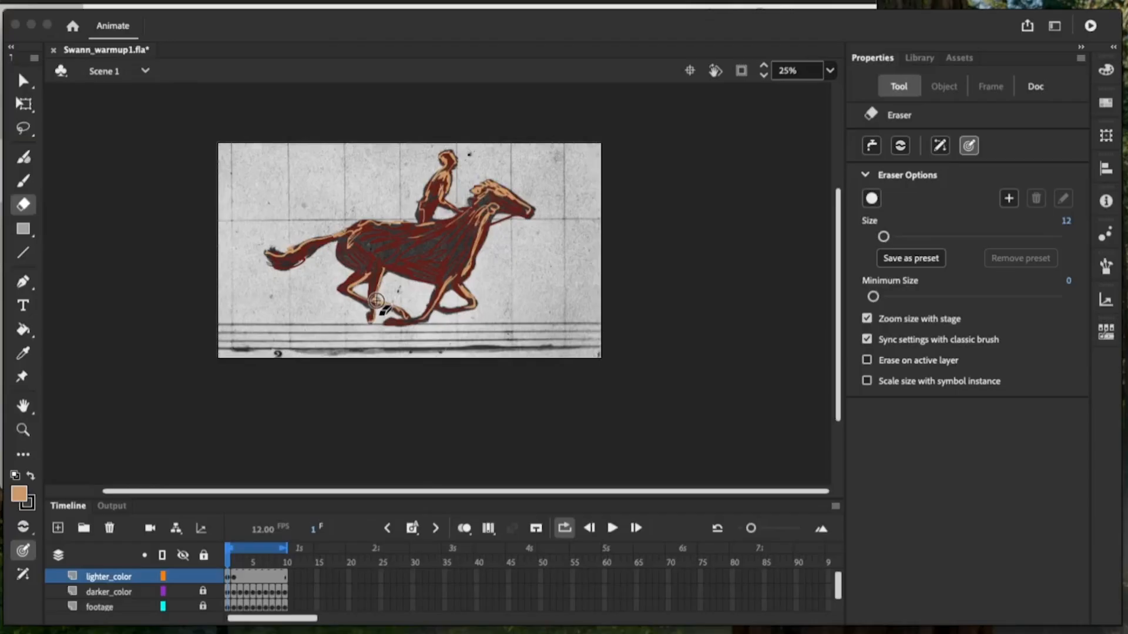
Brush new highlight strokes across the horse's shoulder, flank and upper legs on frame 1
key(b)
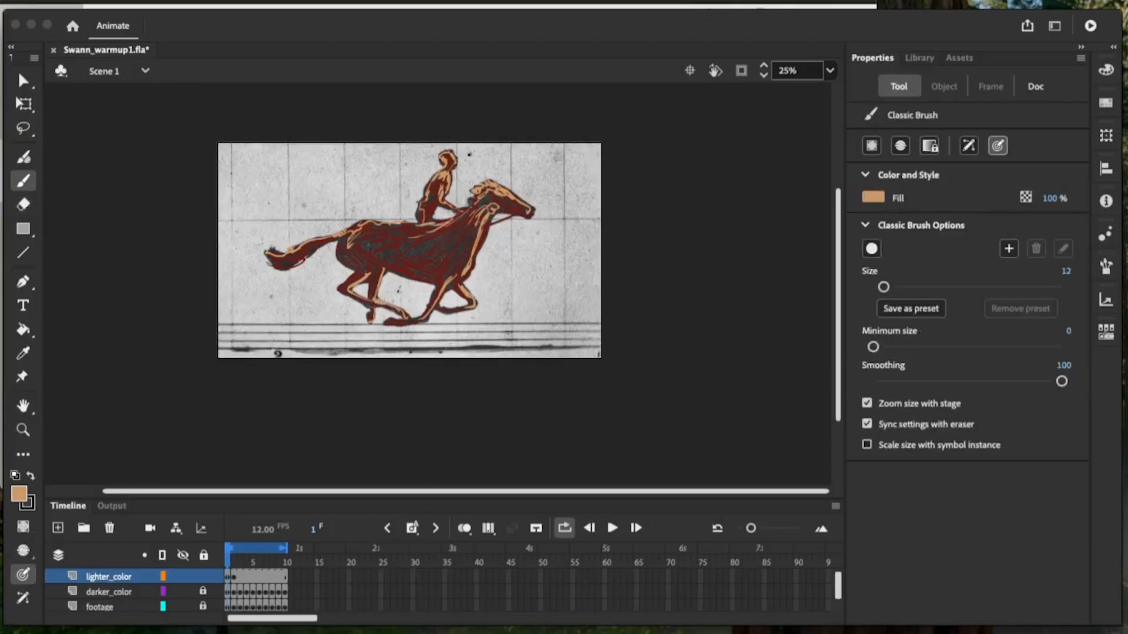
mouse_move(467, 215)
mouse_down()
mouse_move(372, 267)
mouse_move(388, 258)
mouse_move(363, 257)
mouse_move(399, 237)
mouse_move(364, 251)
mouse_move(364, 286)
mouse_up()
drag(455, 269, 448, 281)
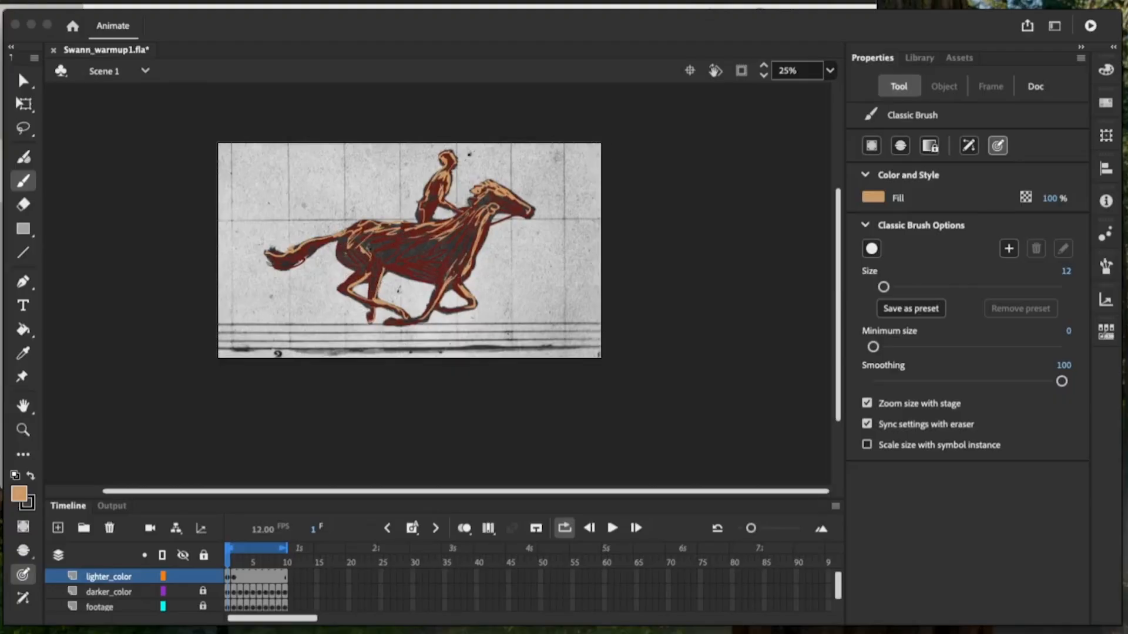
drag(471, 242, 455, 266)
Add highlights to the horse's back, body, hind legs and tail on frame 2
key(period)
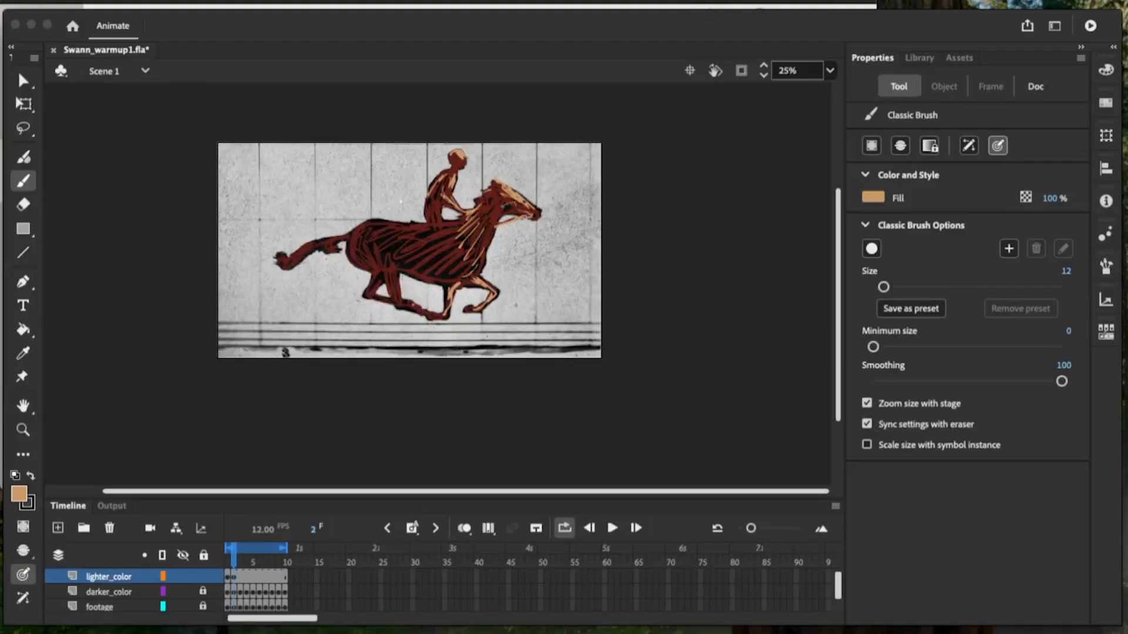
mouse_move(487, 201)
mouse_down()
mouse_move(447, 236)
mouse_move(437, 214)
mouse_move(337, 228)
mouse_up()
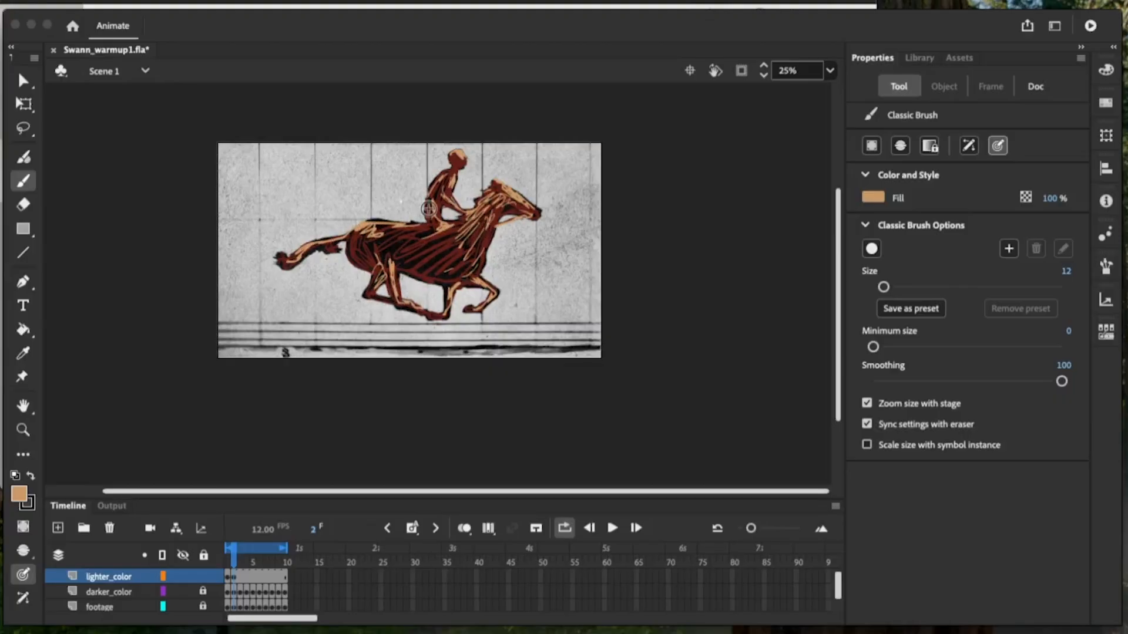
Insert a blank keyframe at frame 3 of lighter_color and highlight the horse's head, mane and back, and the rider
key(period)
key(F7)
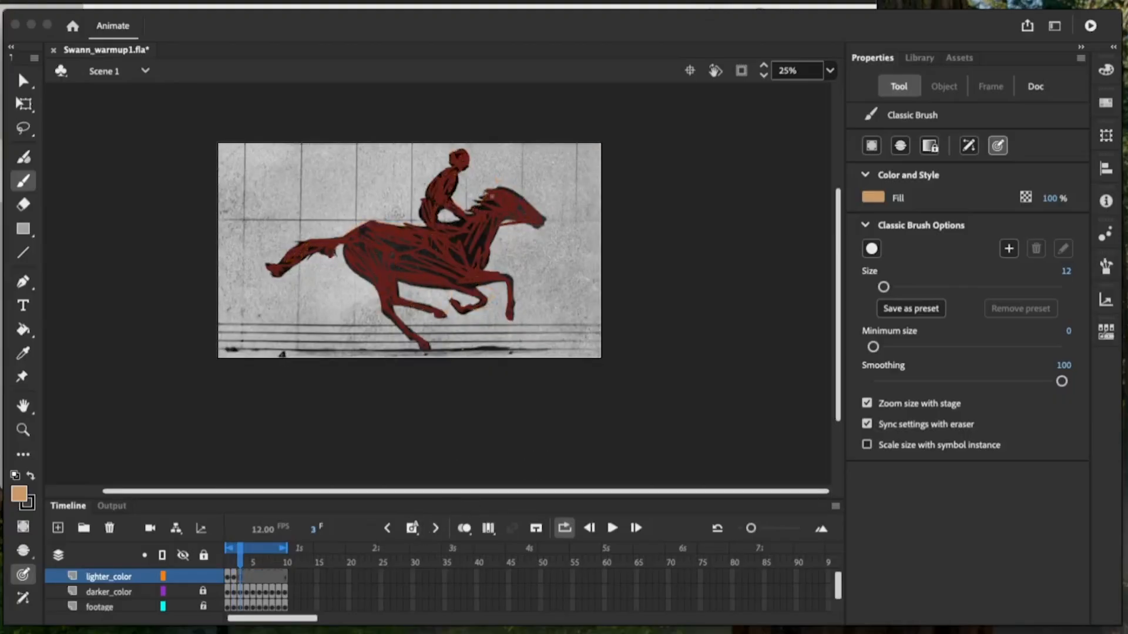
drag(490, 191, 538, 225)
mouse_move(491, 193)
mouse_down()
mouse_move(478, 207)
mouse_move(498, 221)
mouse_move(482, 253)
mouse_up()
drag(475, 211, 467, 221)
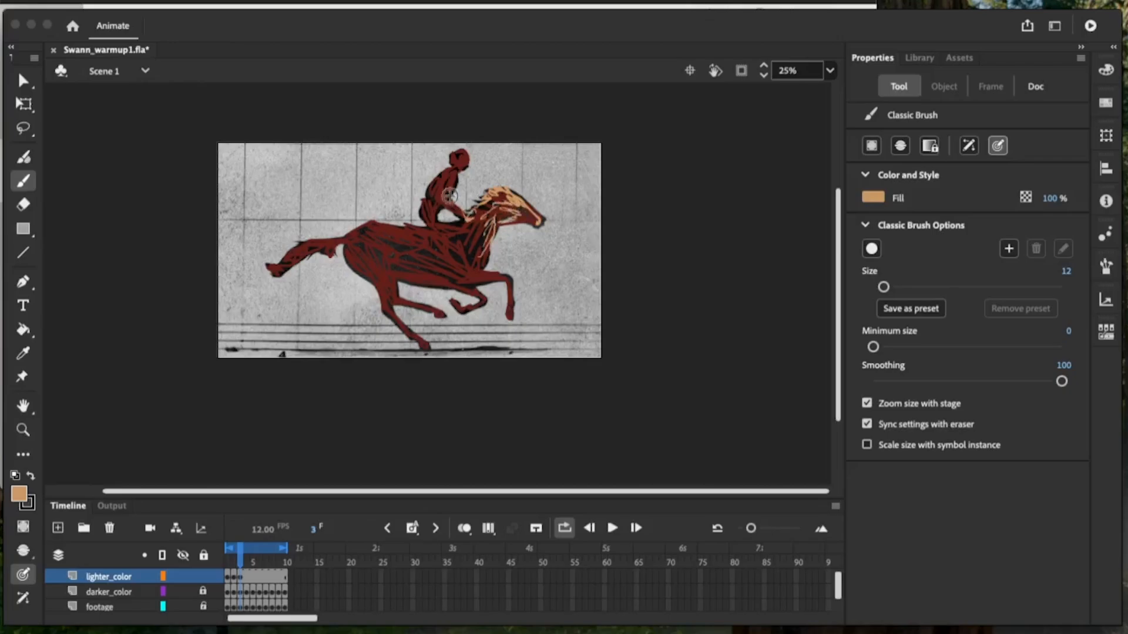
drag(456, 172, 448, 197)
drag(452, 158, 467, 165)
mouse_move(448, 169)
mouse_down()
mouse_move(427, 201)
mouse_move(434, 225)
mouse_up()
drag(442, 226, 376, 224)
drag(376, 223, 321, 243)
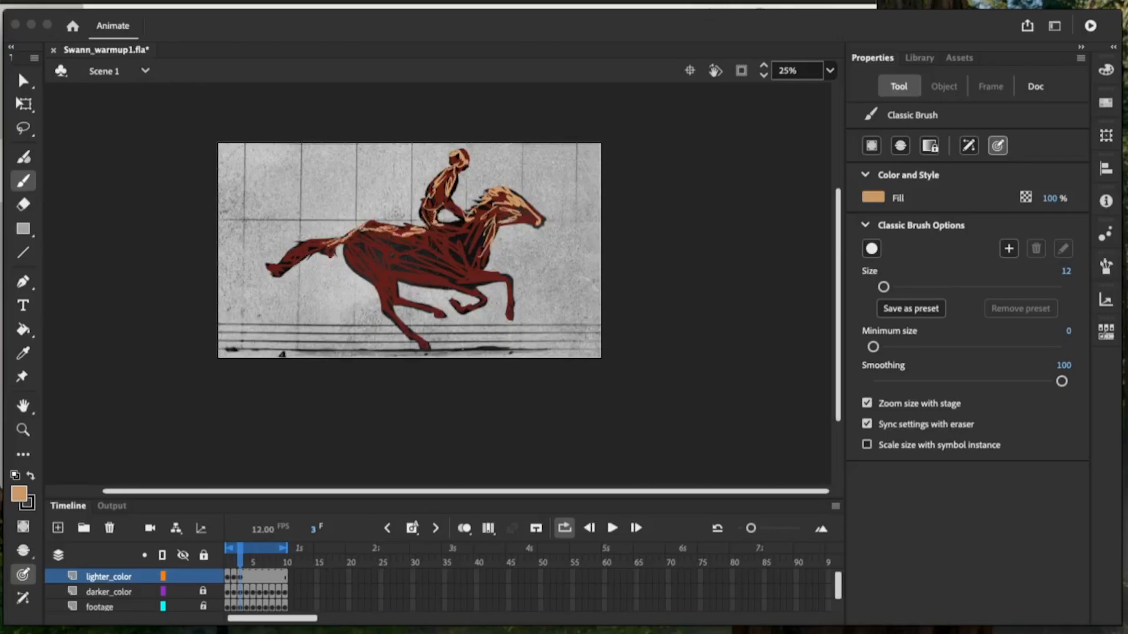
Paint highlights on the horse's shoulder, front and hind legs, flank and tail on frame 3
drag(478, 225, 468, 238)
mouse_move(464, 224)
mouse_down()
mouse_move(433, 246)
mouse_move(475, 270)
mouse_up()
drag(467, 279, 505, 274)
drag(507, 278, 510, 312)
drag(468, 281, 486, 299)
drag(355, 249, 382, 275)
drag(385, 266, 393, 295)
drag(398, 302, 433, 308)
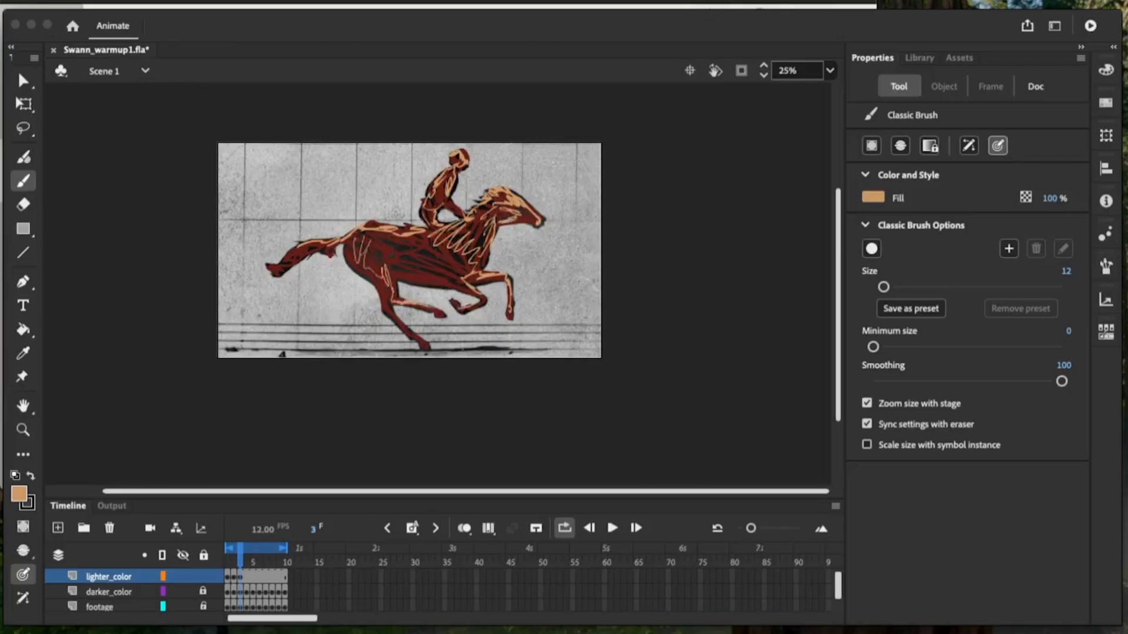
drag(428, 246, 391, 263)
drag(386, 301, 425, 341)
drag(322, 250, 286, 267)
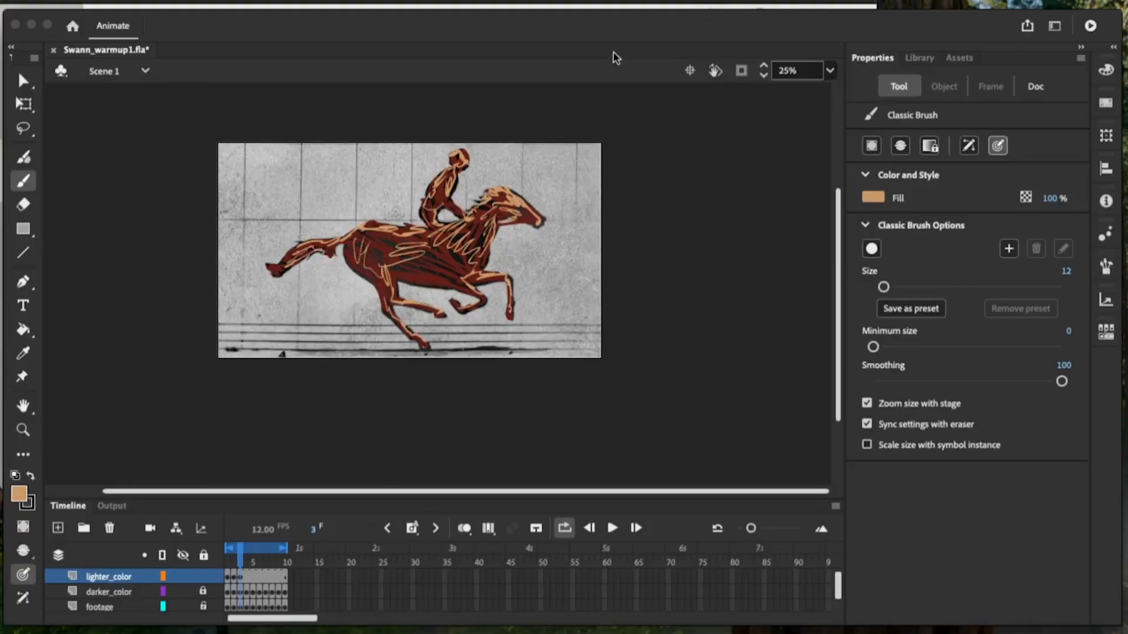
Insert a blank keyframe at frame 4 of lighter_color and highlight the rider and the horse's head, neck, front legs, back and tail
key(period)
click(412, 529)
drag(510, 193, 533, 215)
mouse_move(517, 204)
mouse_down()
mouse_move(539, 227)
mouse_move(497, 191)
mouse_up()
drag(498, 191, 478, 207)
mouse_move(504, 216)
mouse_down()
mouse_move(484, 218)
mouse_move(474, 274)
mouse_up()
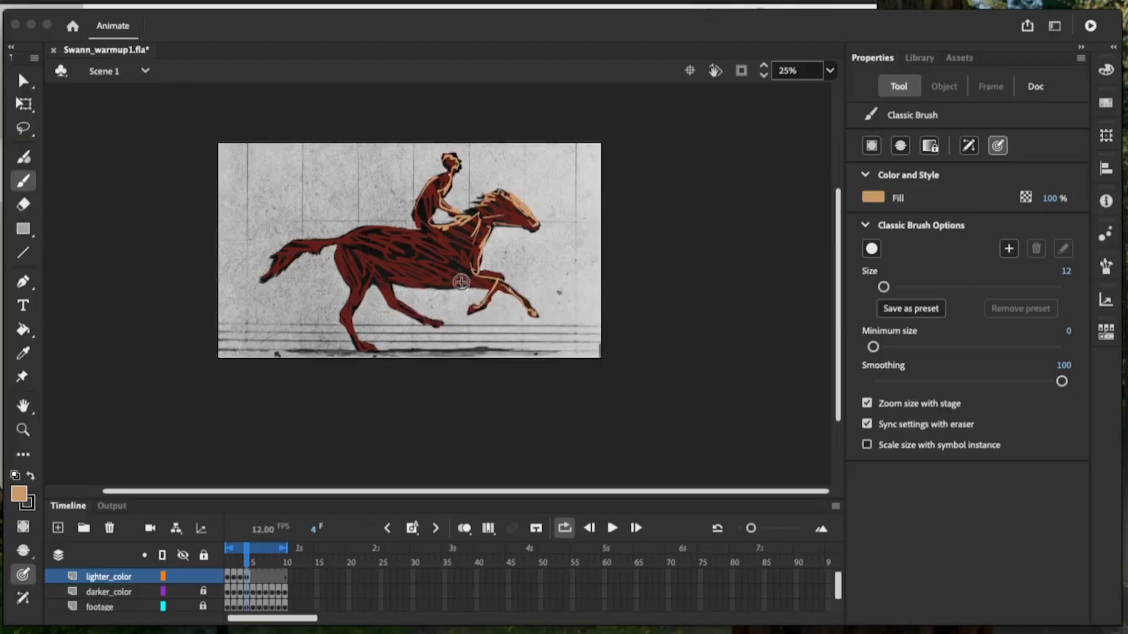
drag(392, 229, 316, 242)
drag(321, 240, 279, 265)
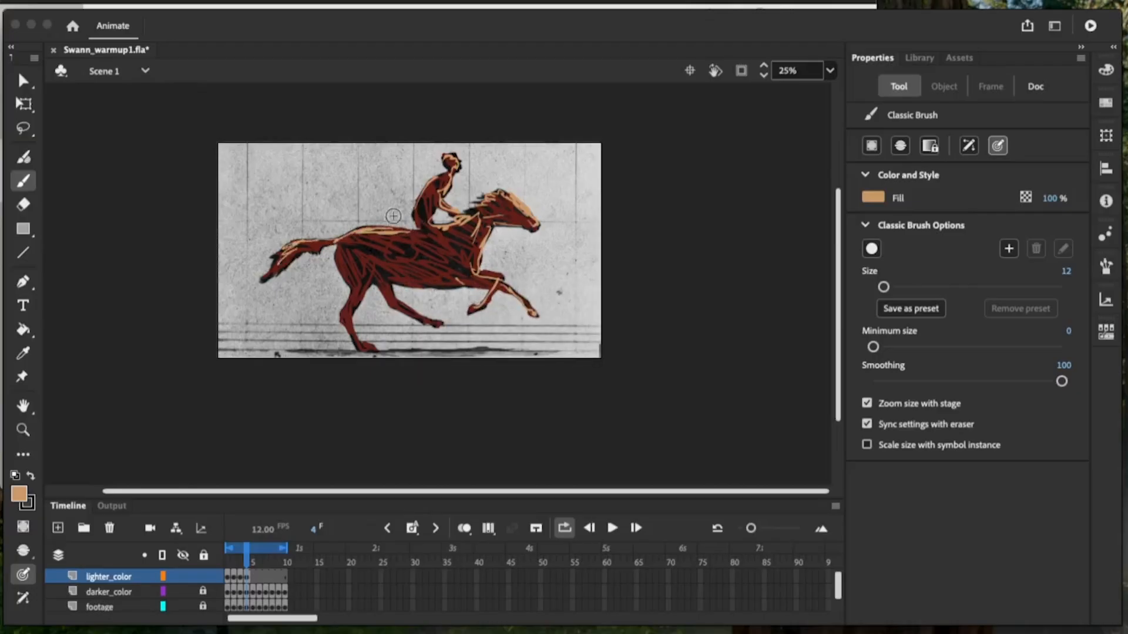
Paint highlights on the horse's hind legs, shoulder, flank and rump on frame 4
drag(370, 255, 352, 306)
drag(348, 303, 358, 347)
drag(385, 277, 393, 306)
drag(390, 302, 419, 318)
drag(470, 225, 457, 271)
mouse_move(430, 191)
mouse_down()
mouse_move(449, 237)
mouse_move(357, 268)
mouse_up()
drag(369, 235, 342, 283)
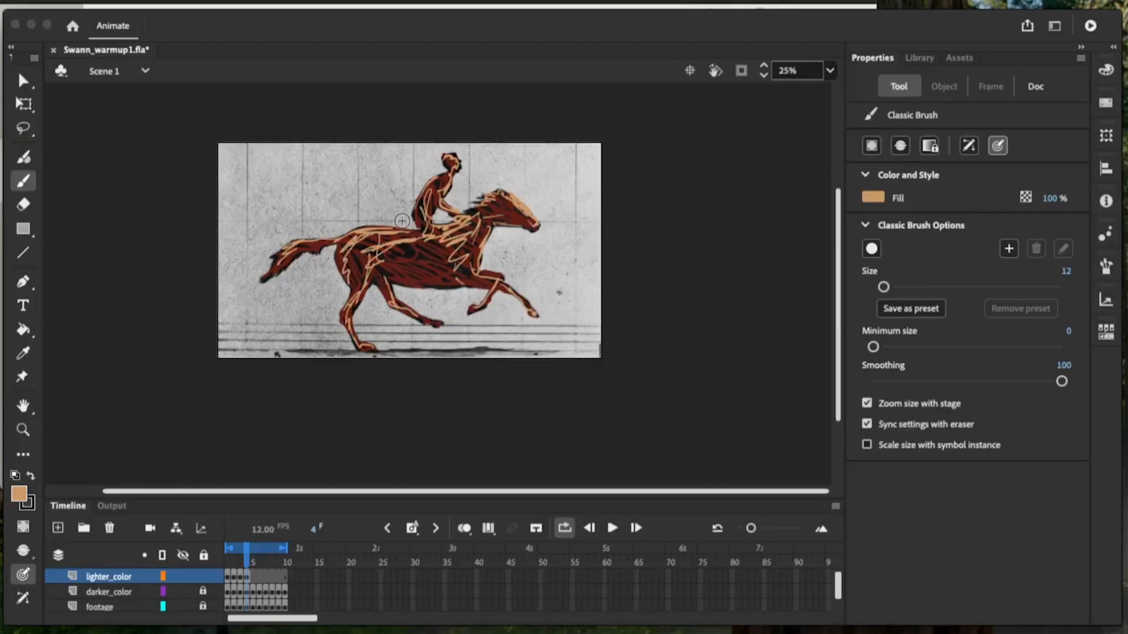
Try adding more highlight strokes across the horse's back, flank and neck on frame 4
drag(424, 239, 377, 264)
drag(455, 246, 397, 275)
drag(499, 201, 474, 215)
drag(423, 242, 384, 259)
Undo the recent run of highlight strokes on the horse's shoulder, flank and rump on frame 4
key(super+z)
key(super+z)
key(super+z)
key(super+z)
key(super+z)
key(super+z)
key(super+z)
key(super+z)
key(super+z)
key(super+z)
Repaint highlights on the horse's neck, chest and back and on the rider's torso on frame 4
mouse_move(491, 211)
mouse_down()
mouse_move(462, 234)
mouse_move(460, 272)
mouse_up()
drag(469, 264, 454, 280)
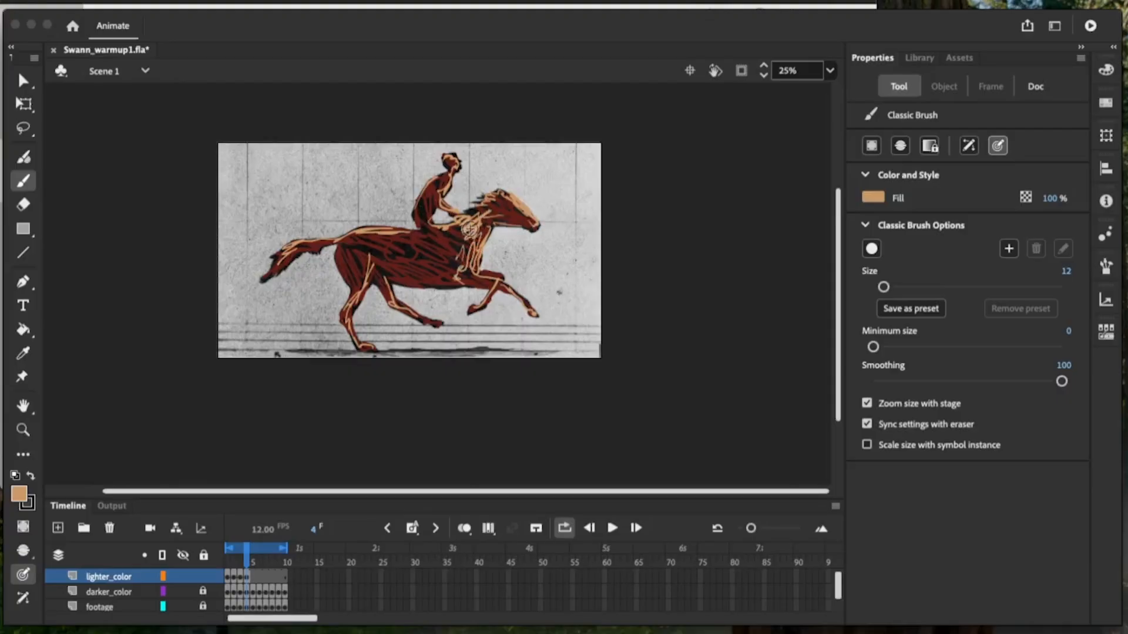
drag(422, 235, 383, 252)
drag(436, 189, 427, 234)
drag(464, 269, 449, 278)
Erase the stray highlight at the top of the horse's front leg and paint highlights on the rump on frame 4
key(e)
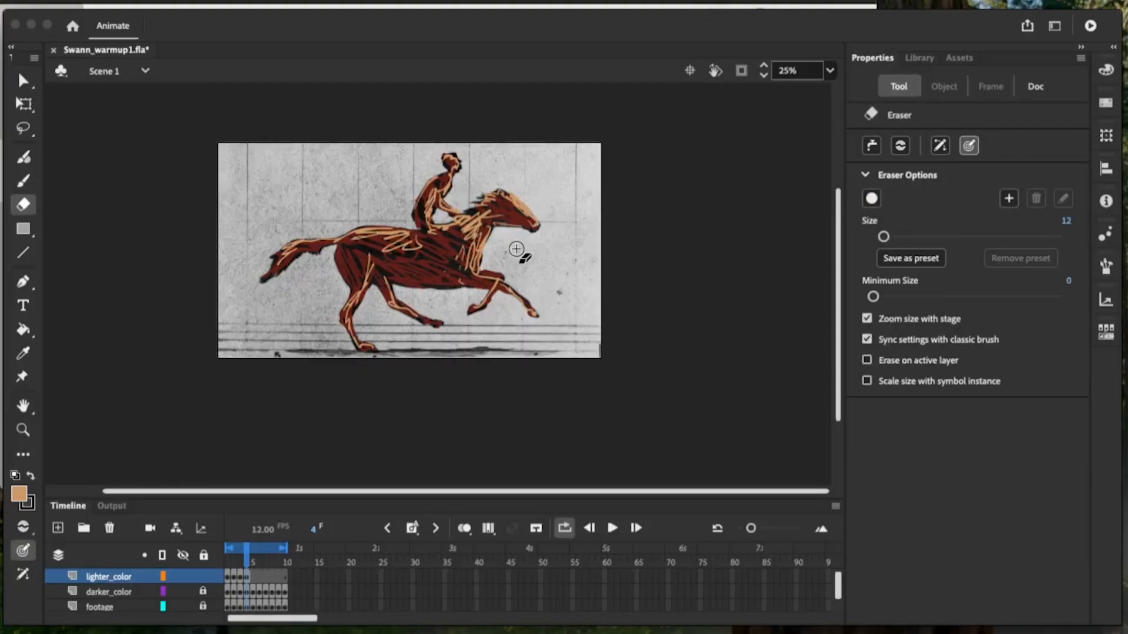
drag(486, 273, 492, 276)
key(b)
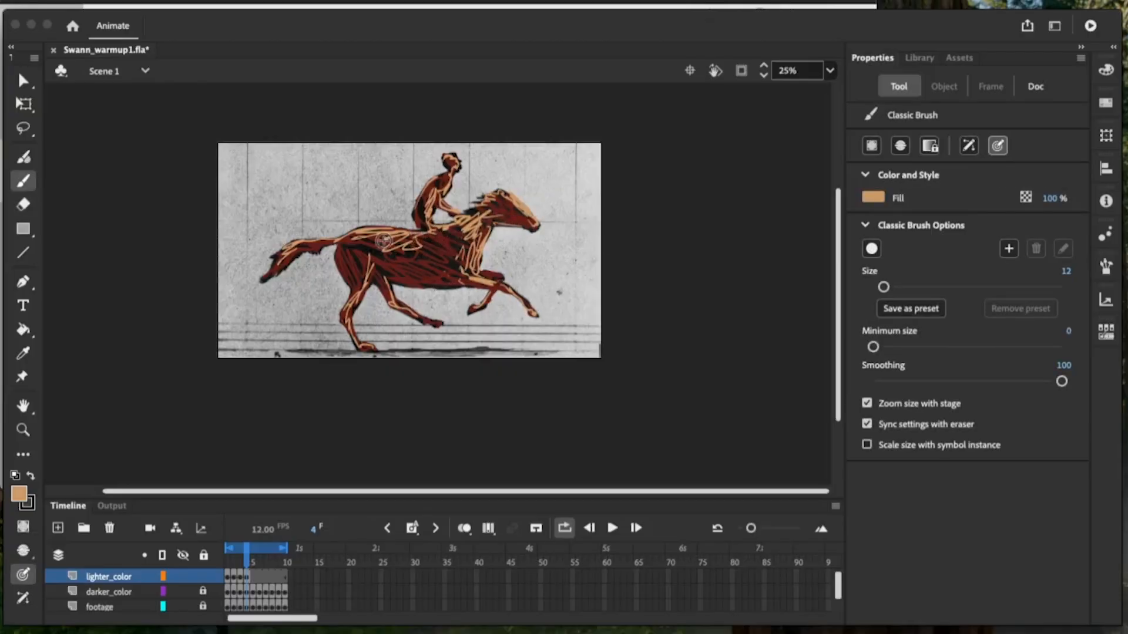
drag(360, 244, 351, 275)
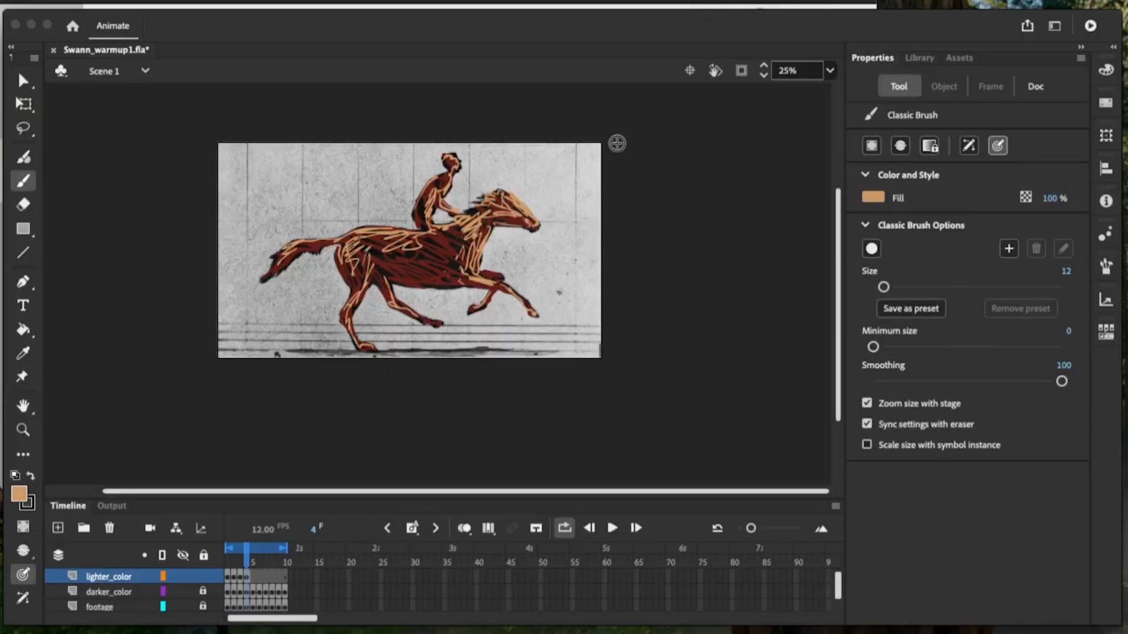
Insert a blank keyframe at frame 5 of lighter_color and highlight the horse's head and mane and the rider
key(.)
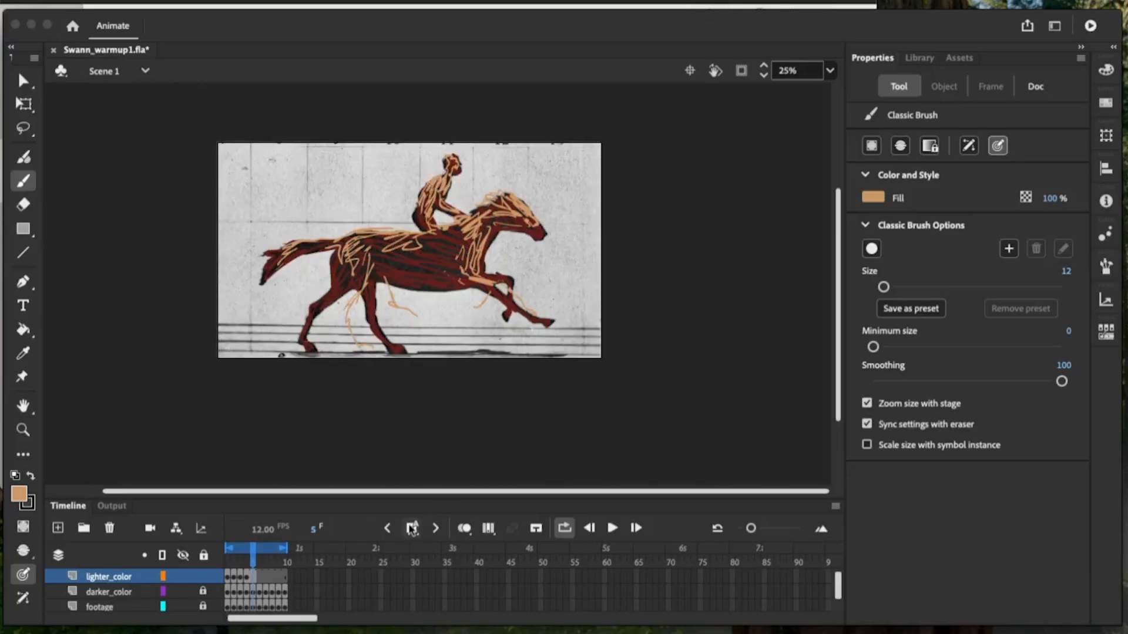
click(412, 528)
drag(523, 204, 539, 234)
drag(524, 212, 439, 199)
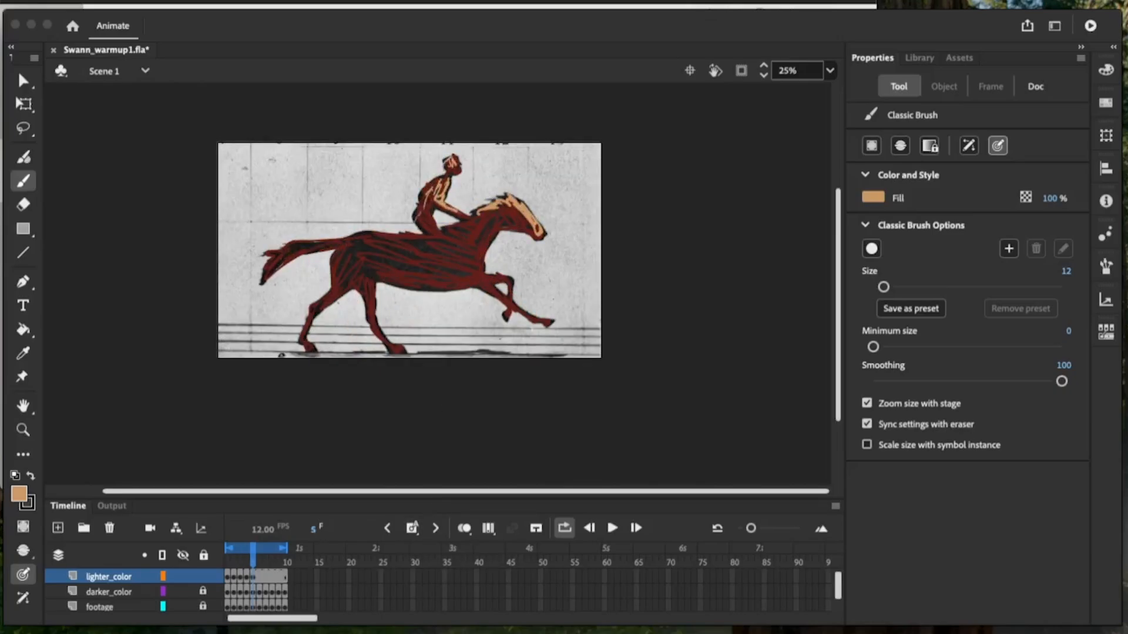
Paint highlights on the horse's neck, front legs, shoulder, back, tail and hind legs on frame 5
mouse_move(520, 214)
mouse_down()
mouse_move(479, 271)
mouse_move(512, 303)
mouse_up()
mouse_move(483, 216)
mouse_down()
mouse_move(465, 244)
mouse_move(449, 238)
mouse_up()
mouse_move(433, 240)
mouse_down()
mouse_move(372, 241)
mouse_move(335, 278)
mouse_up()
mouse_move(348, 275)
mouse_down()
mouse_move(311, 310)
mouse_move(388, 343)
mouse_up()
drag(390, 347, 398, 353)
mouse_move(460, 224)
mouse_down()
mouse_move(526, 205)
mouse_move(381, 246)
mouse_move(420, 225)
mouse_up()
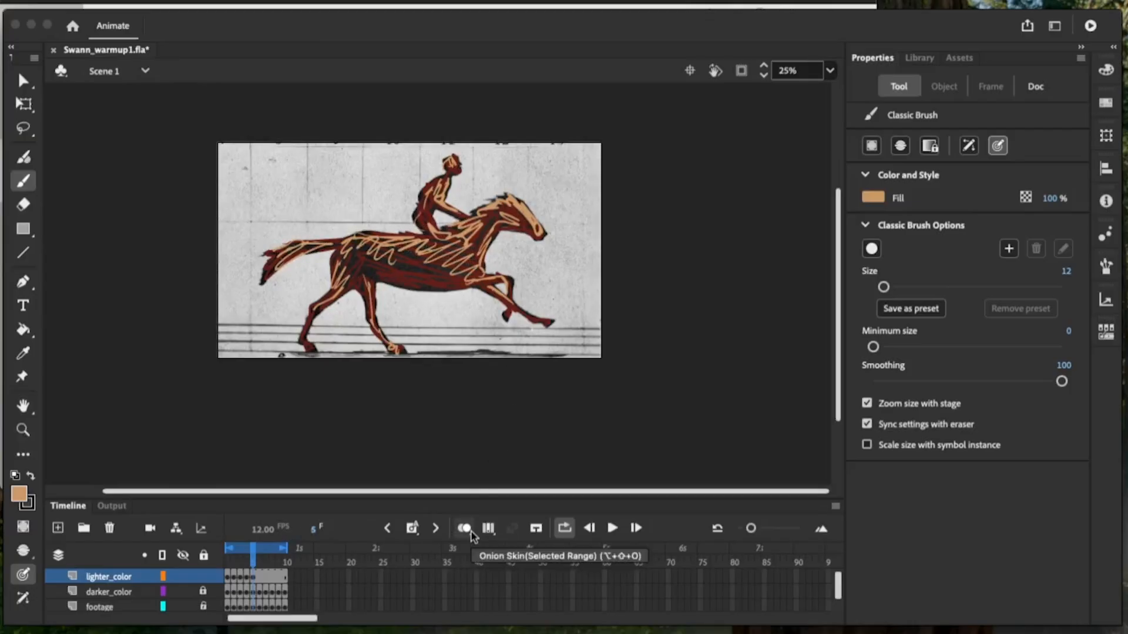
Insert a blank keyframe at frame 6 of lighter_color and highlight the horse's head, mane and neck, and the rider
key(.)
click(415, 532)
mouse_move(533, 203)
mouse_down()
mouse_move(551, 230)
mouse_move(507, 206)
mouse_move(546, 233)
mouse_up()
mouse_move(499, 206)
mouse_down()
mouse_move(479, 219)
mouse_move(493, 276)
mouse_move(453, 166)
mouse_move(438, 235)
mouse_move(470, 240)
mouse_up()
Paint highlights on the horse's rump, tail, hind legs and shoulder on frame 6, undoing one stroke along the belly
mouse_move(373, 238)
mouse_down()
mouse_move(280, 262)
mouse_move(344, 292)
mouse_move(278, 324)
mouse_up()
drag(366, 280, 327, 312)
mouse_move(328, 313)
mouse_down()
mouse_move(339, 349)
mouse_move(287, 318)
mouse_up()
drag(463, 285, 435, 290)
key(super+z)
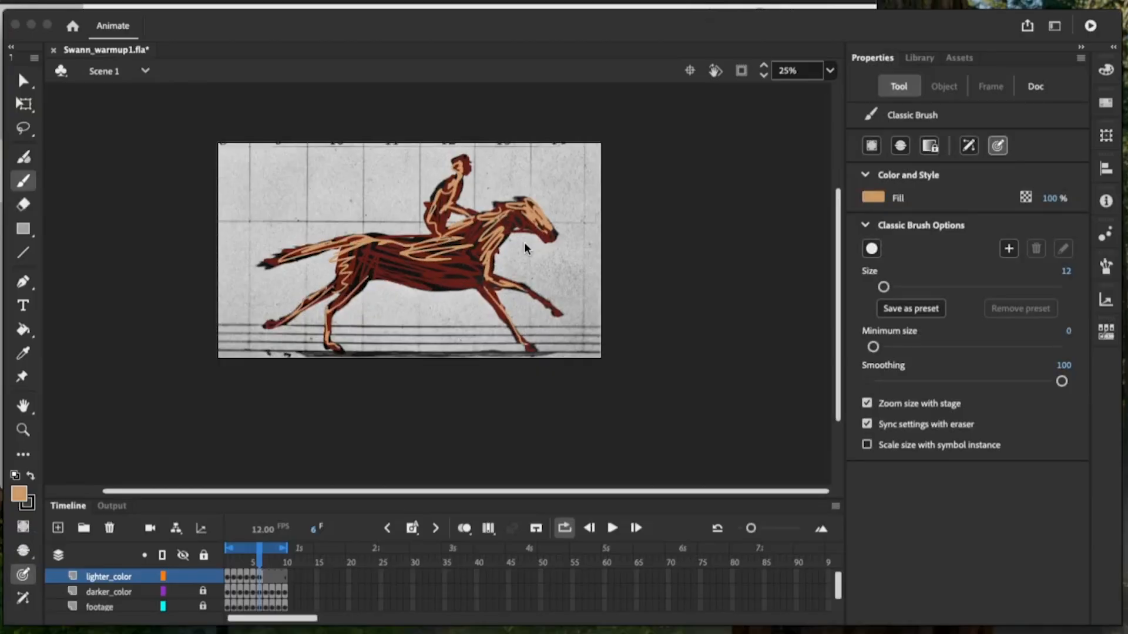
drag(468, 245, 446, 289)
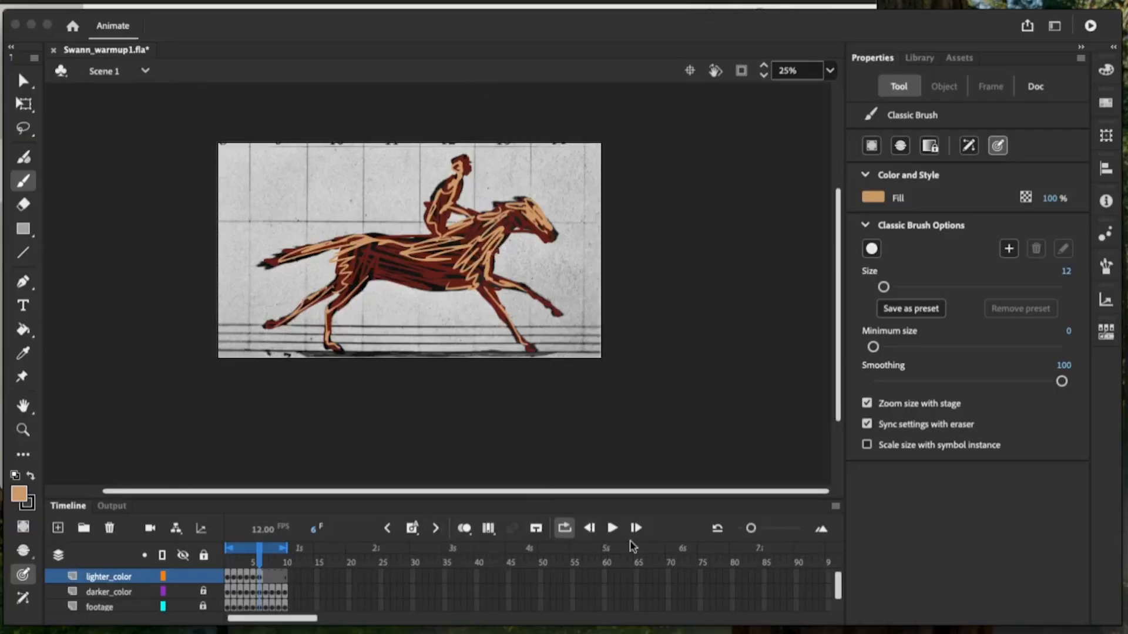
Insert a blank keyframe at frame 7 of lighter_color and highlight the horse's chest, head and mane, and the rider
key(.)
click(413, 529)
drag(507, 229, 488, 271)
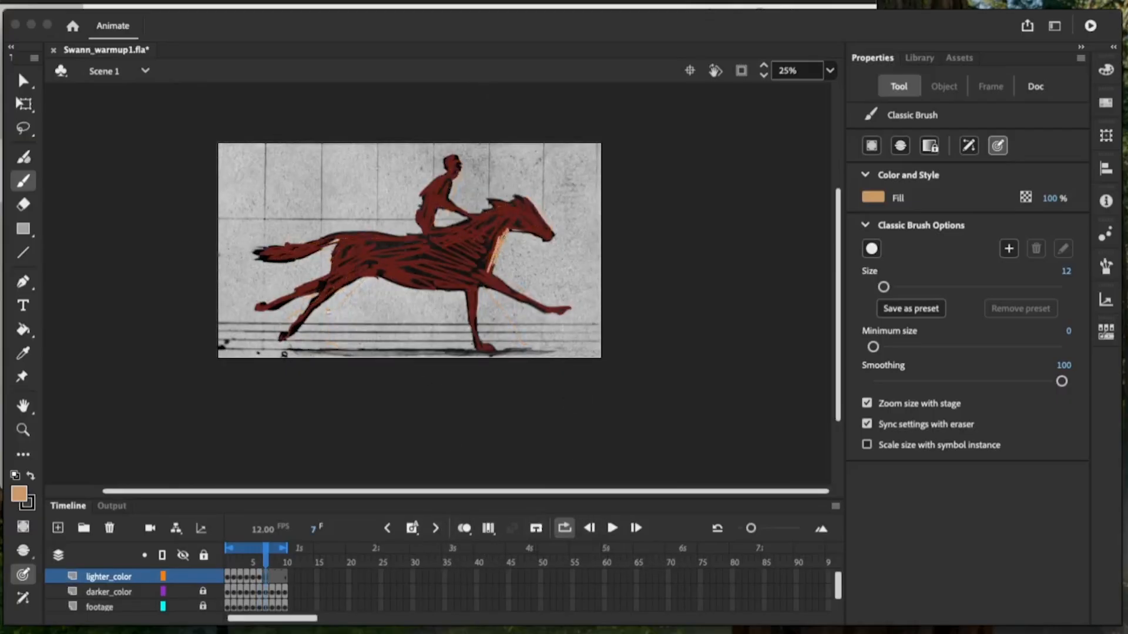
drag(496, 202, 530, 211)
drag(528, 218, 544, 235)
drag(491, 210, 472, 227)
drag(441, 195, 472, 216)
drag(451, 158, 445, 202)
mouse_move(441, 176)
mouse_down()
mouse_move(423, 206)
mouse_move(427, 231)
mouse_up()
Paint highlights on the horse's neck, back, shoulder, front legs, rump, tail, hind legs and belly on frame 7
mouse_move(506, 213)
mouse_down()
mouse_move(461, 236)
mouse_move(395, 240)
mouse_up()
mouse_move(388, 237)
mouse_down()
mouse_move(348, 249)
mouse_move(383, 262)
mouse_up()
mouse_move(442, 235)
mouse_down()
mouse_move(486, 279)
mouse_move(564, 310)
mouse_up()
drag(474, 274, 484, 348)
drag(465, 264, 442, 277)
drag(364, 248, 334, 261)
drag(337, 236, 270, 256)
drag(351, 272, 306, 318)
drag(318, 283, 282, 298)
drag(415, 284, 469, 286)
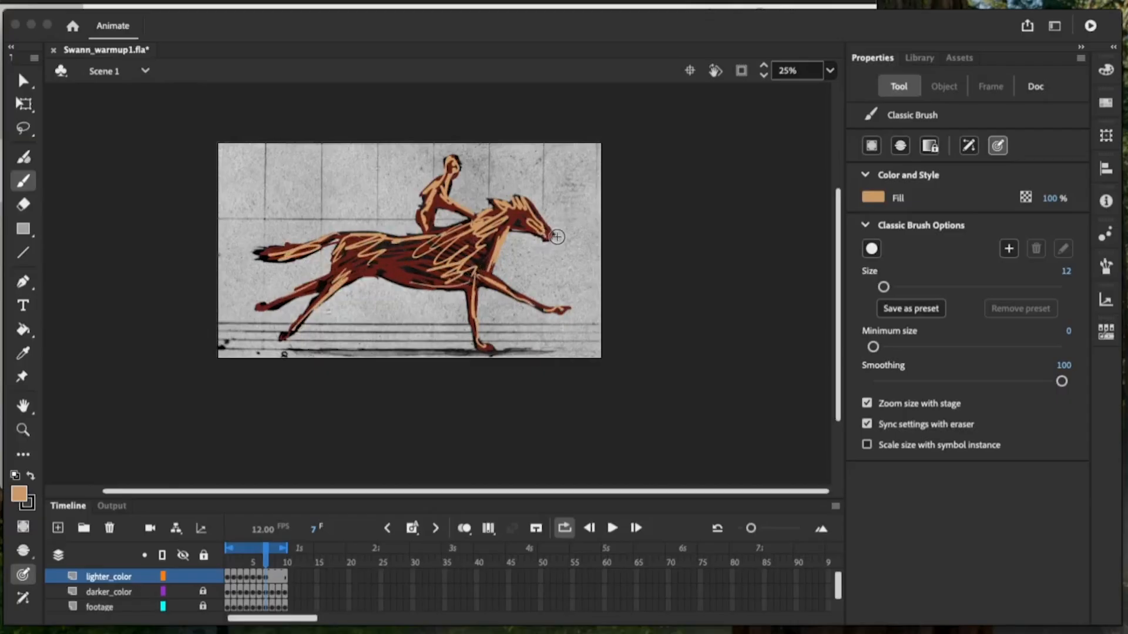
Insert a blank keyframe at frame 8 of lighter_color and highlight the horse's head, mane and leading front leg, and the rider
click(413, 528)
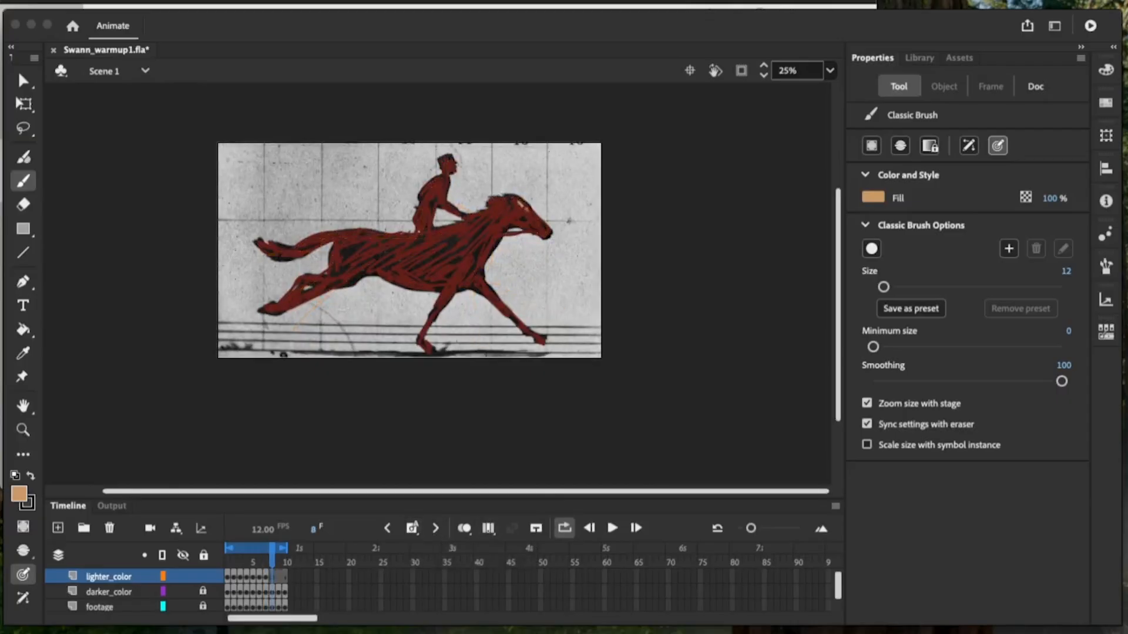
mouse_move(508, 197)
mouse_down()
mouse_move(547, 230)
mouse_move(488, 210)
mouse_up()
mouse_move(446, 174)
mouse_down()
mouse_move(469, 218)
mouse_move(451, 171)
mouse_up()
mouse_move(439, 178)
mouse_down()
mouse_move(428, 228)
mouse_move(489, 257)
mouse_up()
mouse_move(491, 255)
mouse_down()
mouse_move(478, 283)
mouse_move(533, 333)
mouse_up()
Paint highlights on the horse's back, tail, shoulder, flank, hind legs and rear front leg on frame 8
mouse_move(418, 231)
mouse_down()
mouse_move(454, 225)
mouse_move(353, 235)
mouse_up()
mouse_move(371, 233)
mouse_down()
mouse_move(336, 267)
mouse_move(281, 251)
mouse_up()
mouse_move(464, 235)
mouse_down()
mouse_move(416, 262)
mouse_move(441, 303)
mouse_up()
mouse_move(415, 253)
mouse_down()
mouse_move(333, 272)
mouse_move(276, 310)
mouse_up()
drag(479, 242, 434, 324)
Insert a blank keyframe at frame 9 of lighter_color and highlight the horse's head and mane and the rider
key(.)
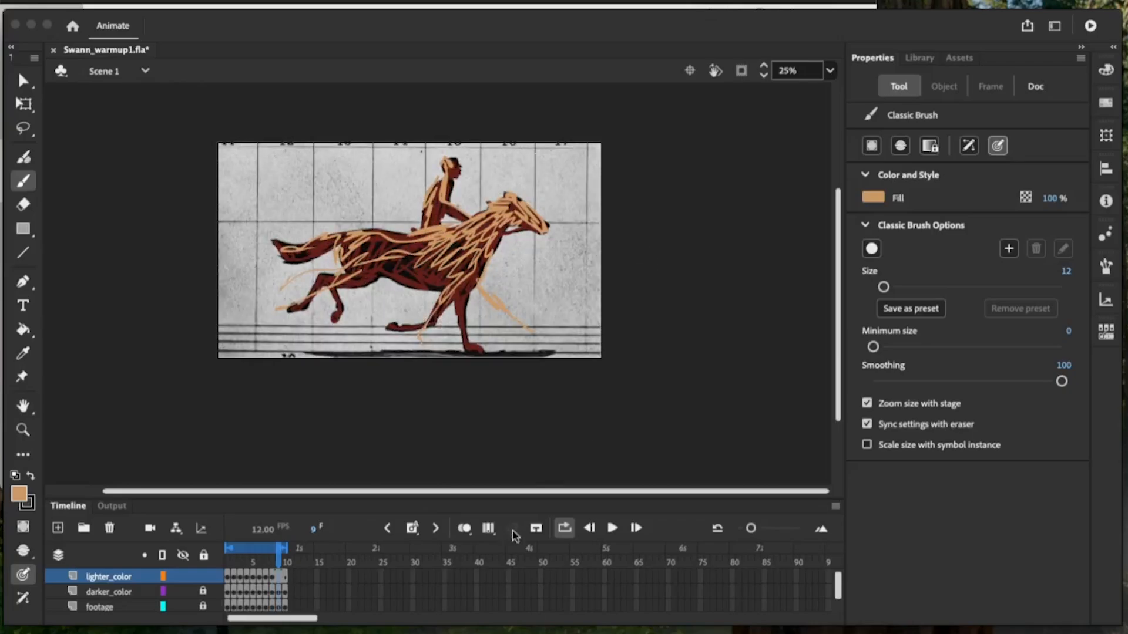
click(413, 529)
drag(509, 198, 546, 225)
drag(510, 200, 464, 222)
mouse_move(464, 220)
mouse_down()
mouse_move(445, 185)
mouse_move(451, 200)
mouse_up()
mouse_move(445, 182)
mouse_down()
mouse_move(426, 219)
mouse_move(440, 235)
mouse_up()
Paint highlights on the horse's neck, front legs, back, hind legs, flank and belly on frame 9
mouse_move(500, 213)
mouse_down()
mouse_move(464, 294)
mouse_move(473, 348)
mouse_up()
mouse_move(460, 271)
mouse_down()
mouse_move(428, 326)
mouse_move(393, 327)
mouse_up()
mouse_move(347, 233)
mouse_down()
mouse_move(286, 255)
mouse_move(426, 239)
mouse_up()
mouse_move(352, 237)
mouse_down()
mouse_move(347, 281)
mouse_move(309, 305)
mouse_up()
mouse_move(358, 240)
mouse_down()
mouse_move(363, 280)
mouse_move(431, 257)
mouse_up()
drag(392, 269, 470, 286)
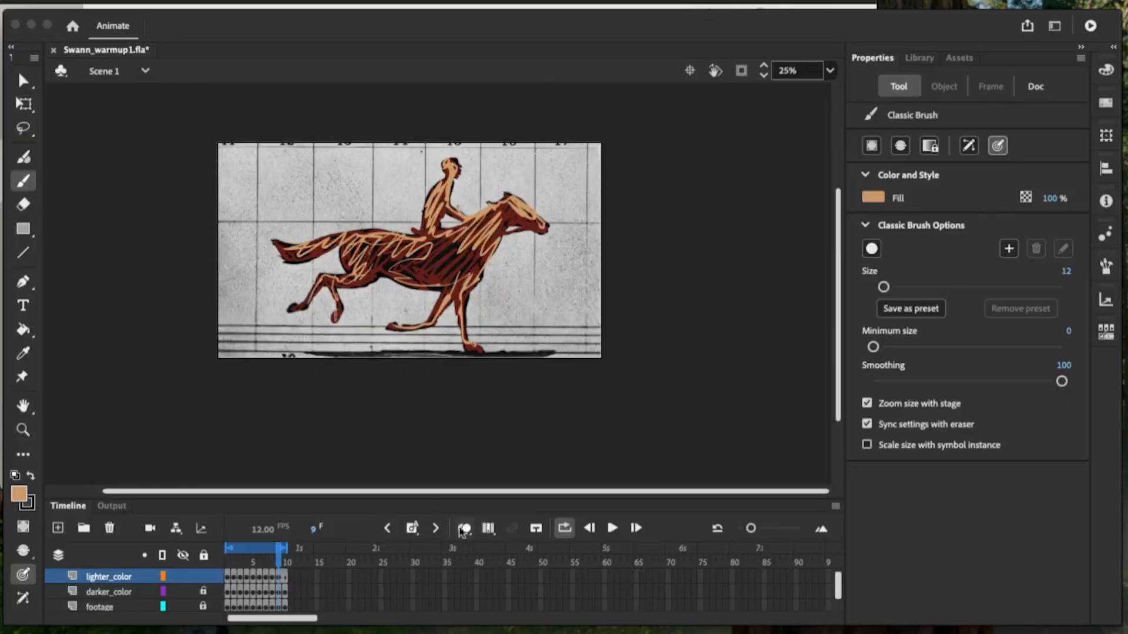
Insert a blank keyframe at frame 10 of lighter_color and highlight the horse's head and mane and the rider
key(.)
click(413, 529)
mouse_move(537, 218)
mouse_down()
mouse_move(505, 189)
mouse_move(482, 218)
mouse_up()
drag(470, 200, 440, 215)
drag(453, 156, 444, 201)
mouse_move(444, 178)
mouse_down()
mouse_move(425, 207)
mouse_move(485, 197)
mouse_up()
Paint highlights on the horse's neck, front legs, shoulder, rump, tail, hind legs and belly on frame 10
drag(499, 211, 457, 285)
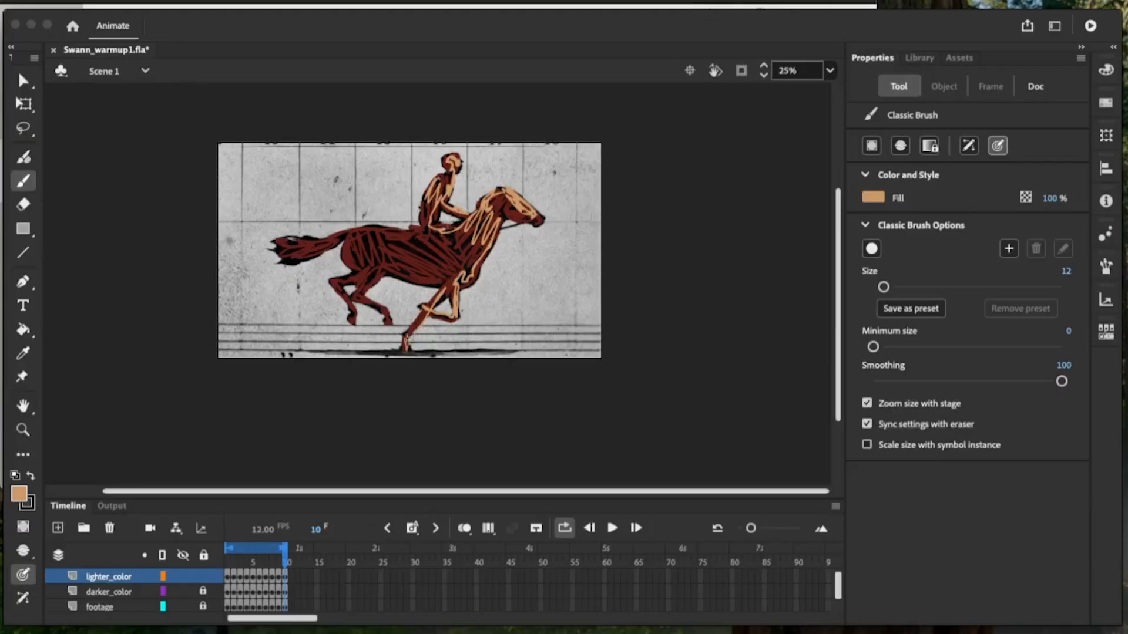
drag(461, 228, 456, 271)
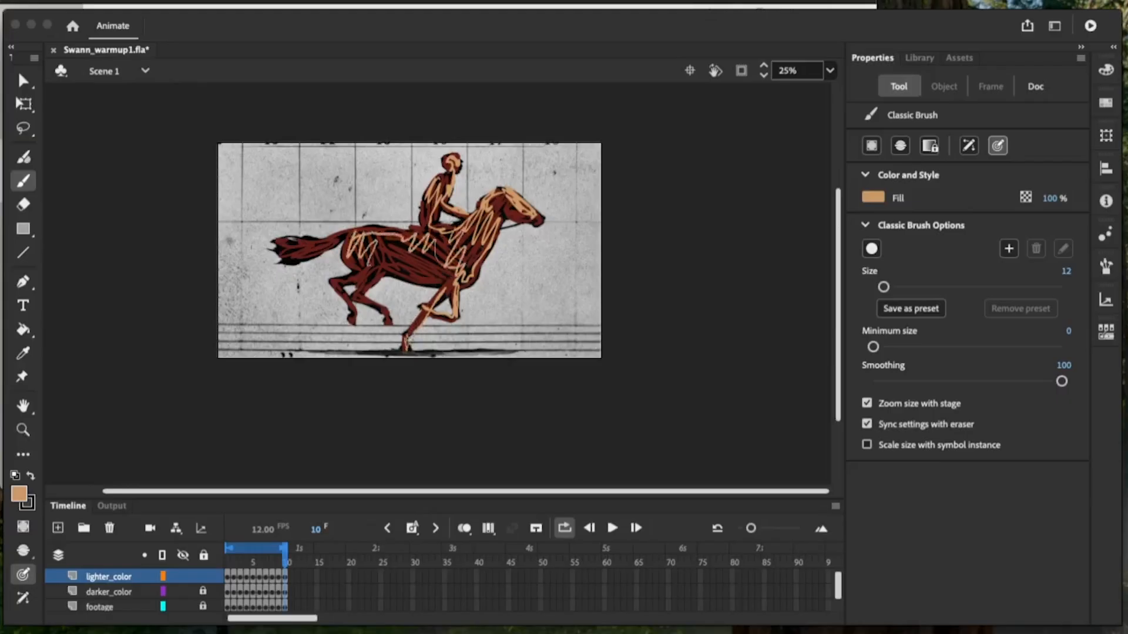
drag(387, 313, 389, 323)
mouse_move(390, 255)
mouse_down()
mouse_move(402, 276)
mouse_move(442, 274)
mouse_up()
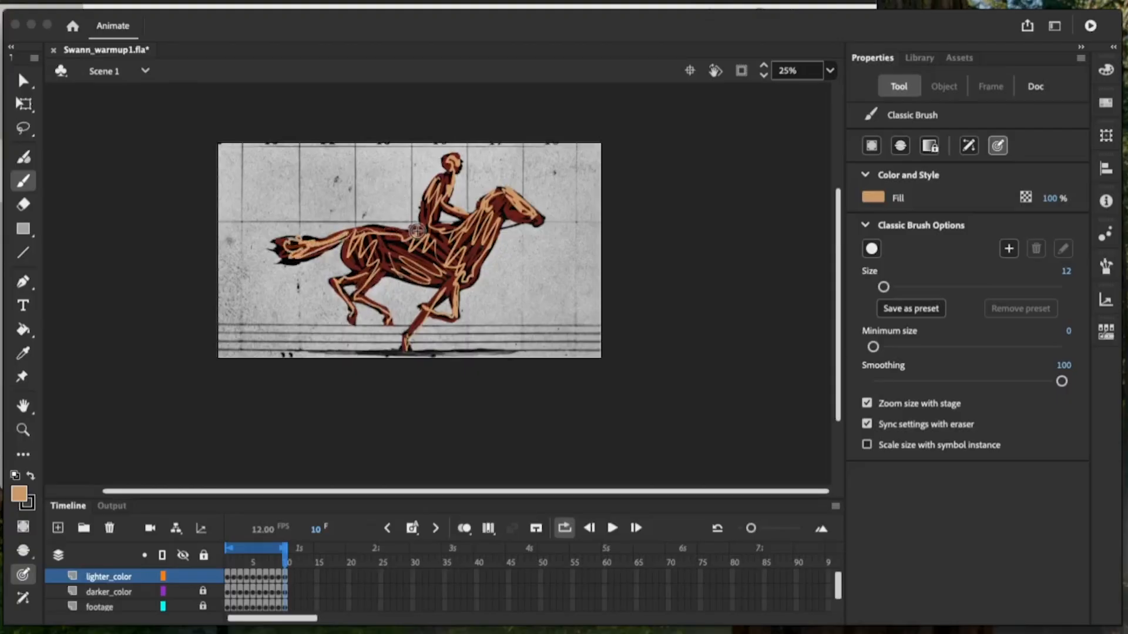
Play the looping ten-frame animation to review it, and stop the playback
click(614, 530)
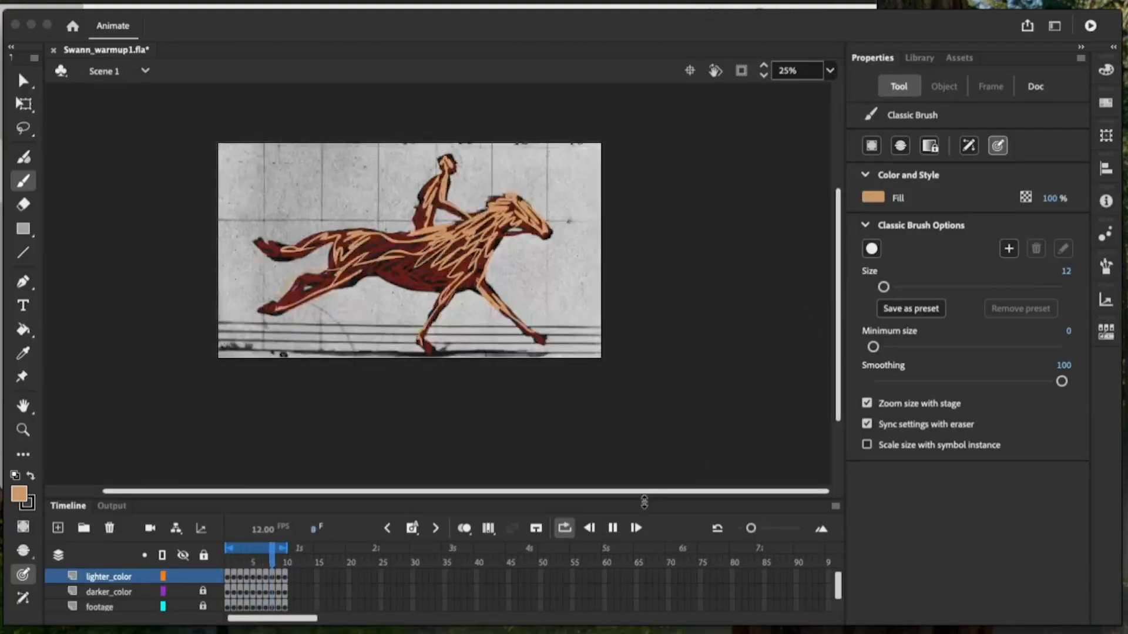
click(612, 531)
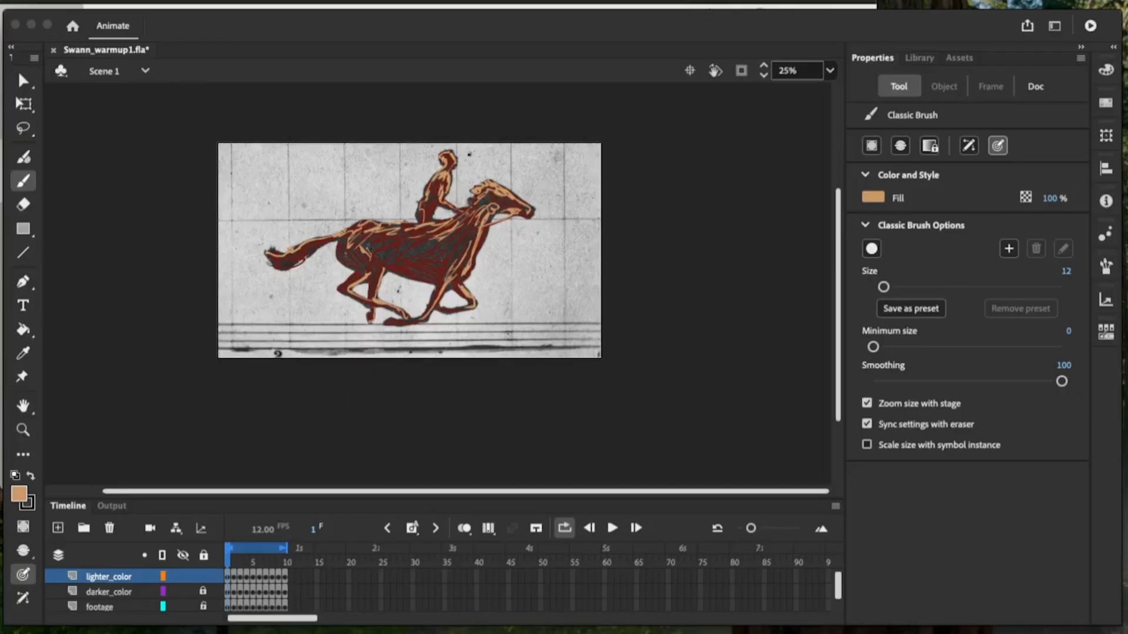
Export the animation as the animated GIF Swann_warmup1.gif in the Art 300 Spring 2026 folder, keeping 1920 × 1080 px and Forever looping
click(10, 0)
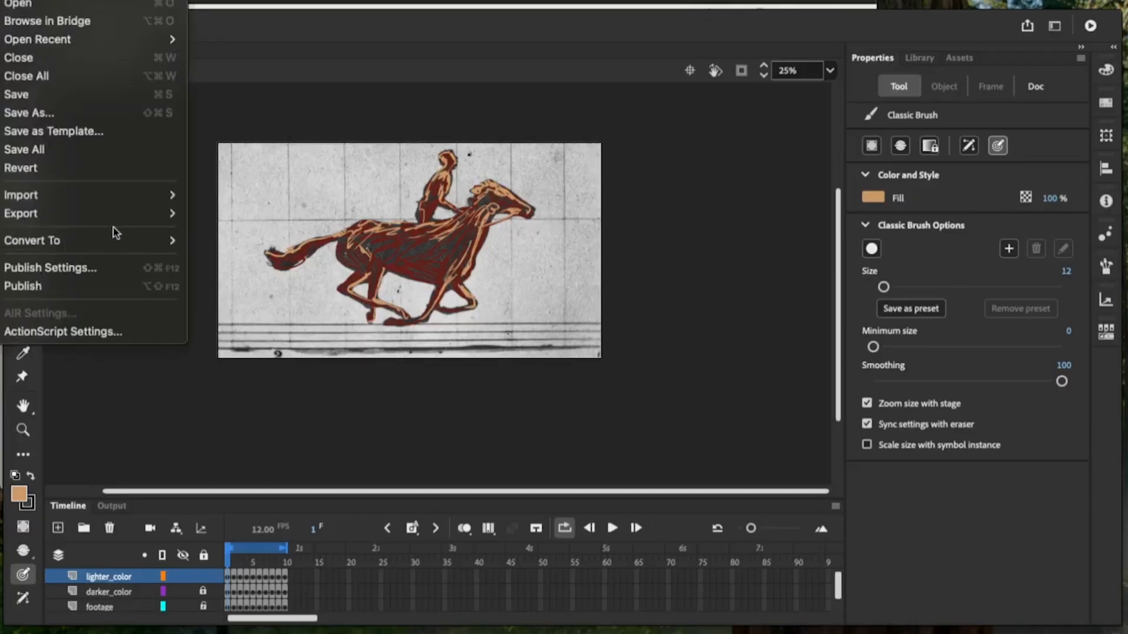
mouse_move(126, 218)
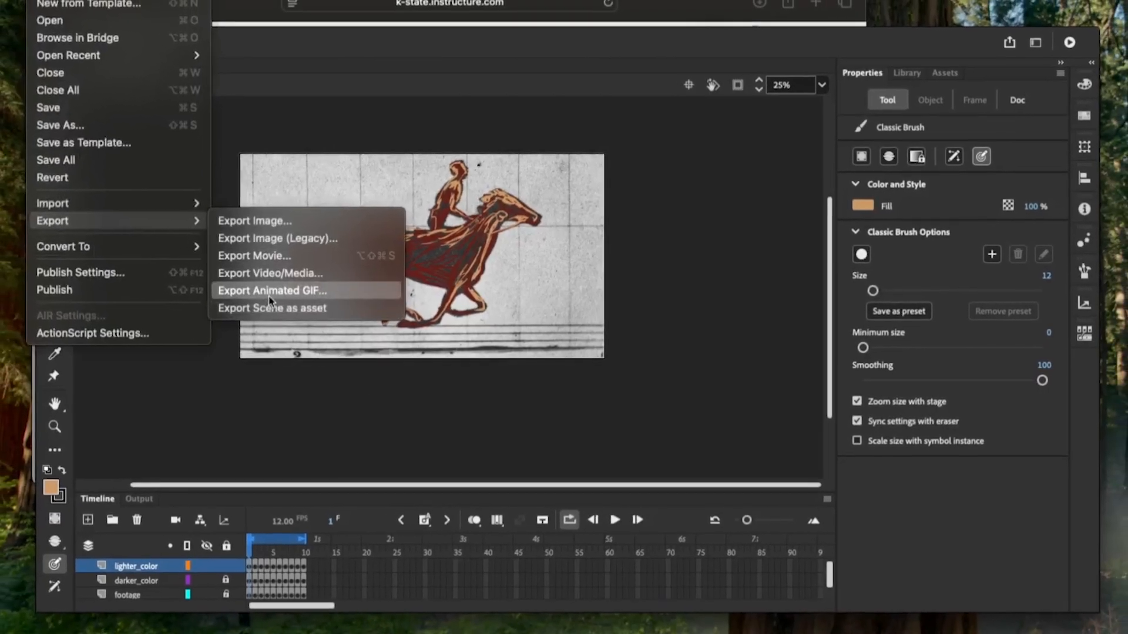
click(258, 291)
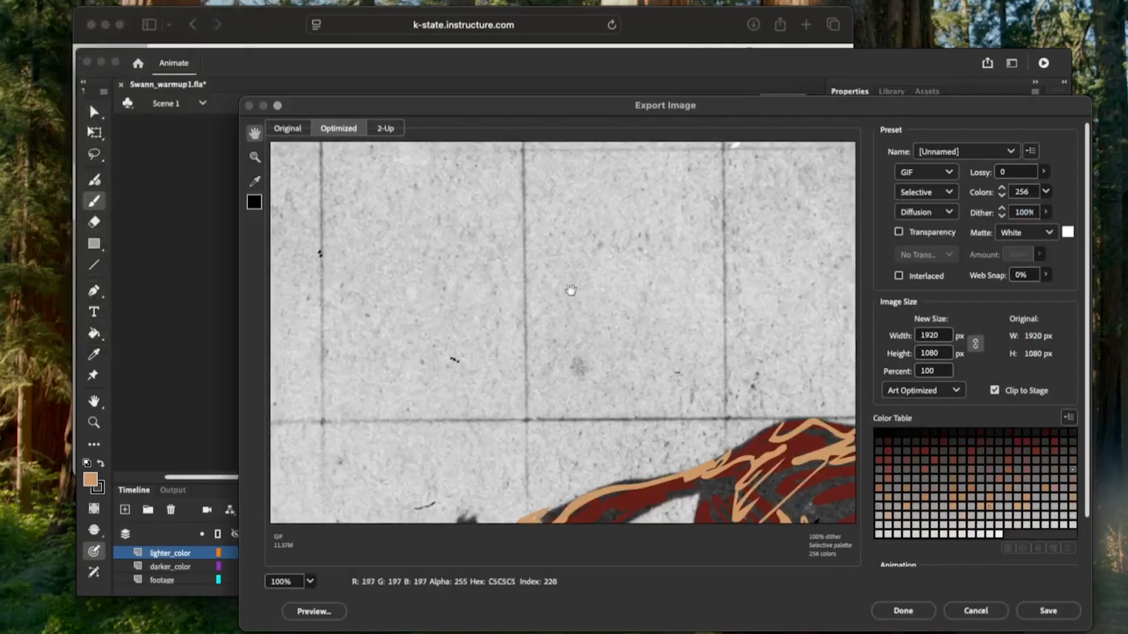
click(980, 158)
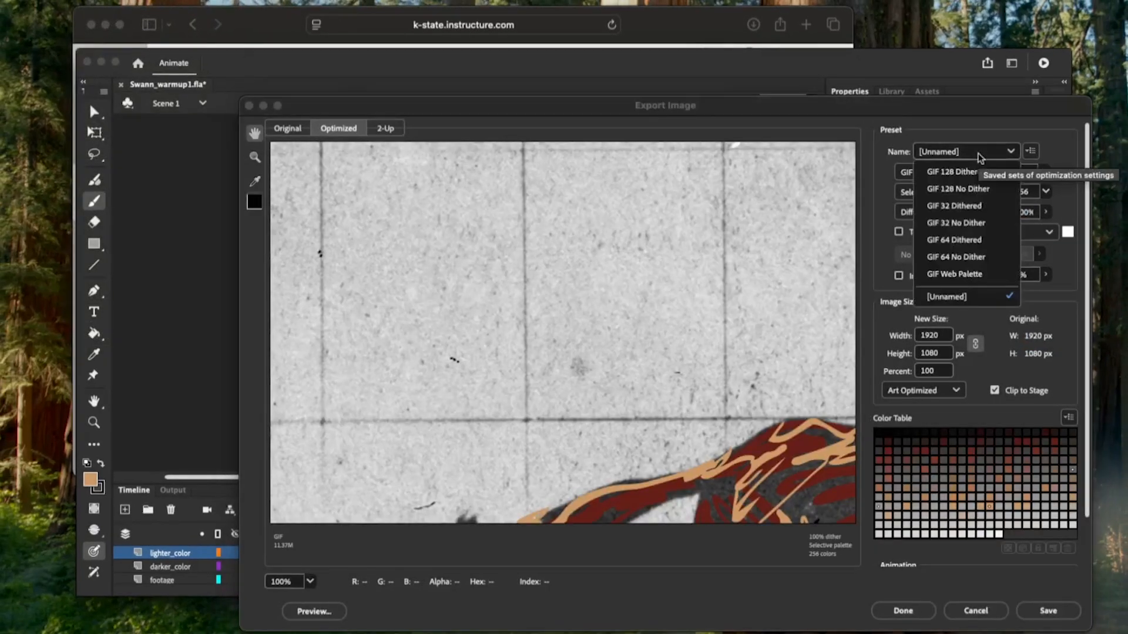
click(980, 157)
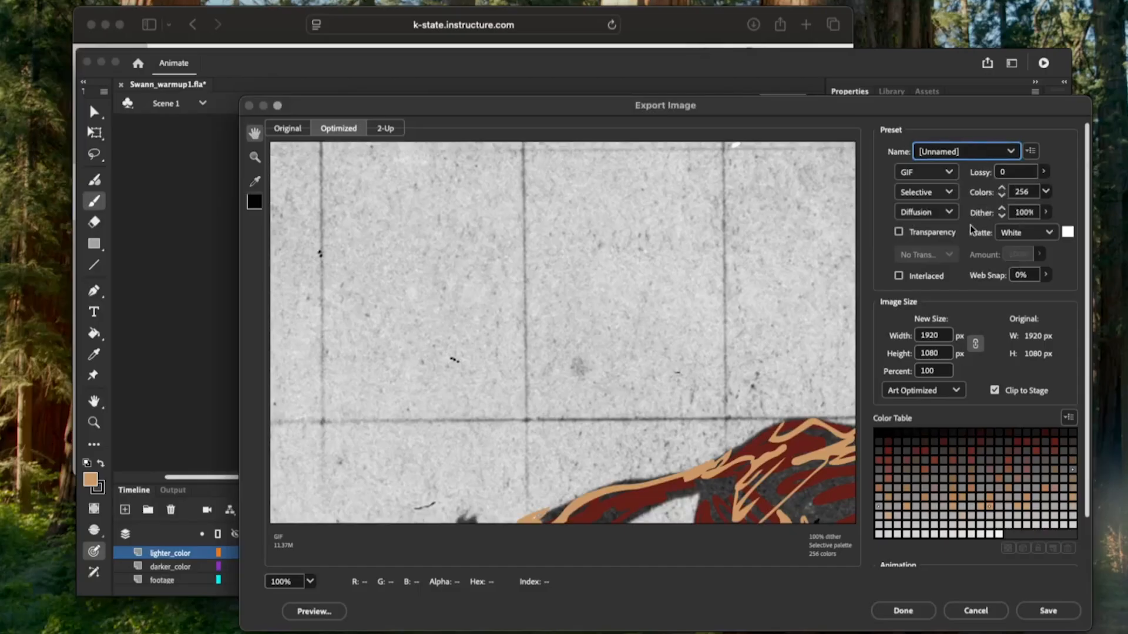
scroll(971, 230, down, 3)
scroll(972, 229, up, 3)
scroll(972, 229, down, 3)
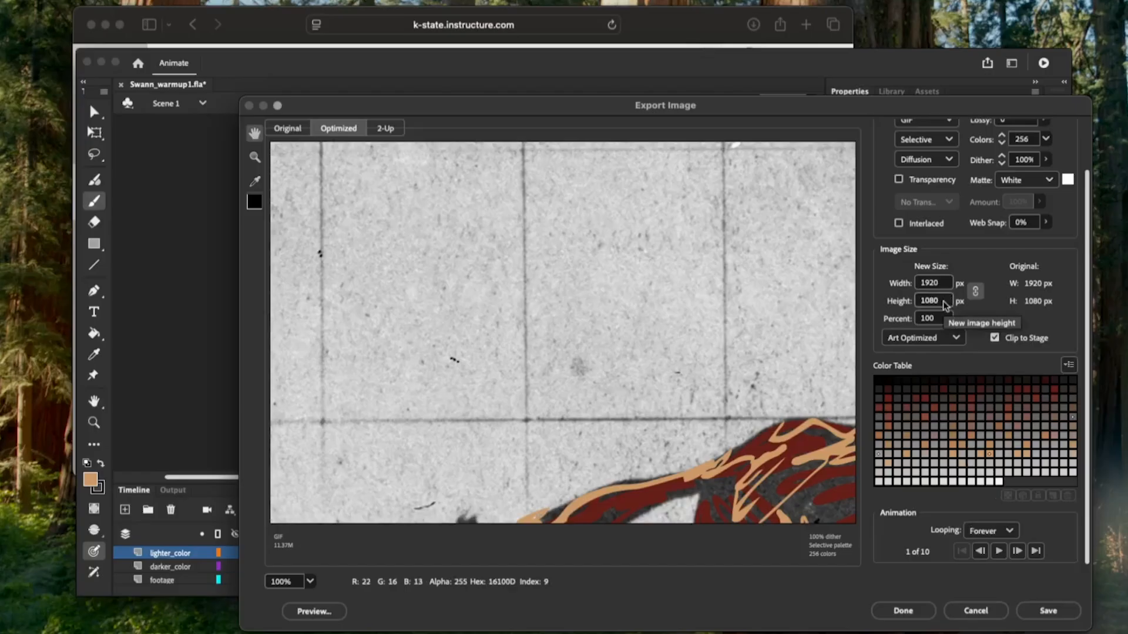
click(1048, 611)
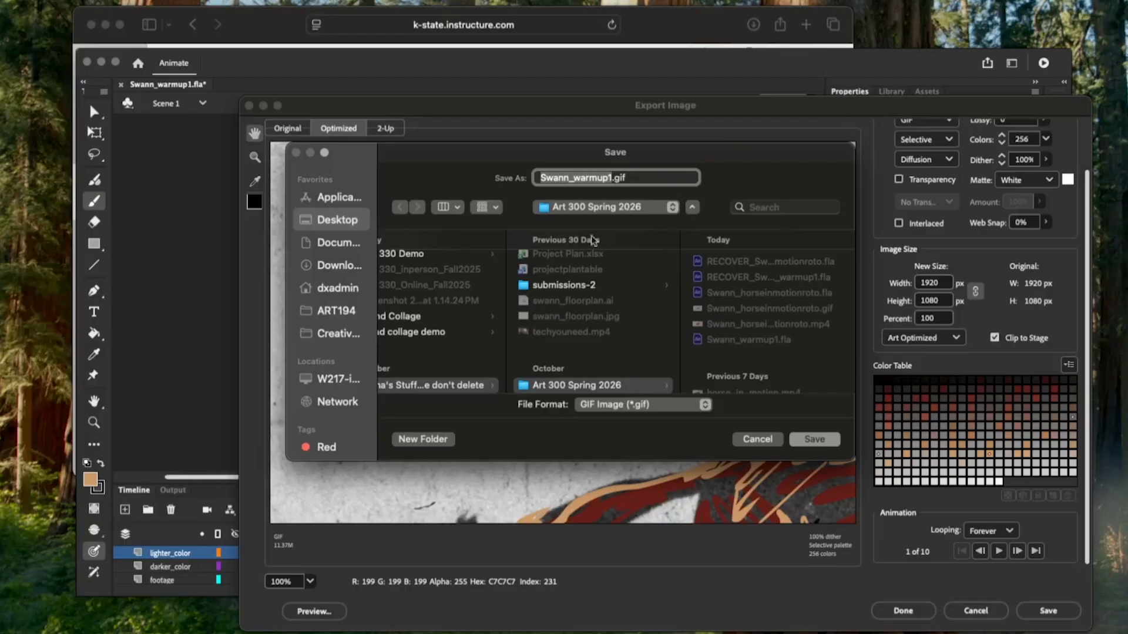
click(820, 442)
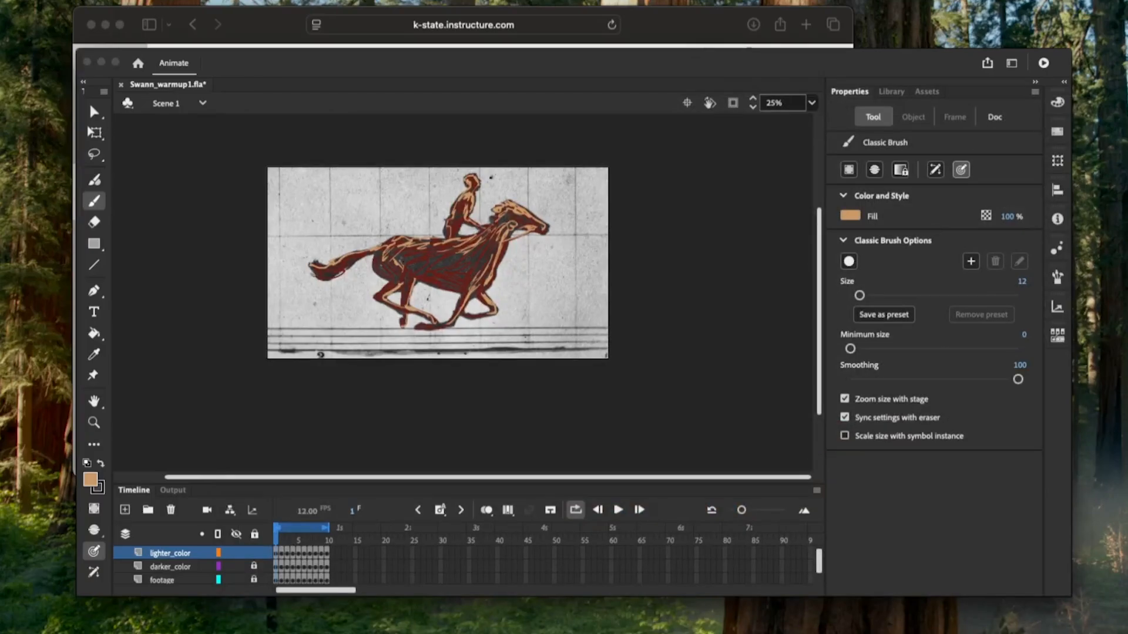
Switch to Finder, open Swann_warmup1.gif from the Art 300 Spring 2026 folder in the default viewer, and close it after viewing
double_click(1097, 448)
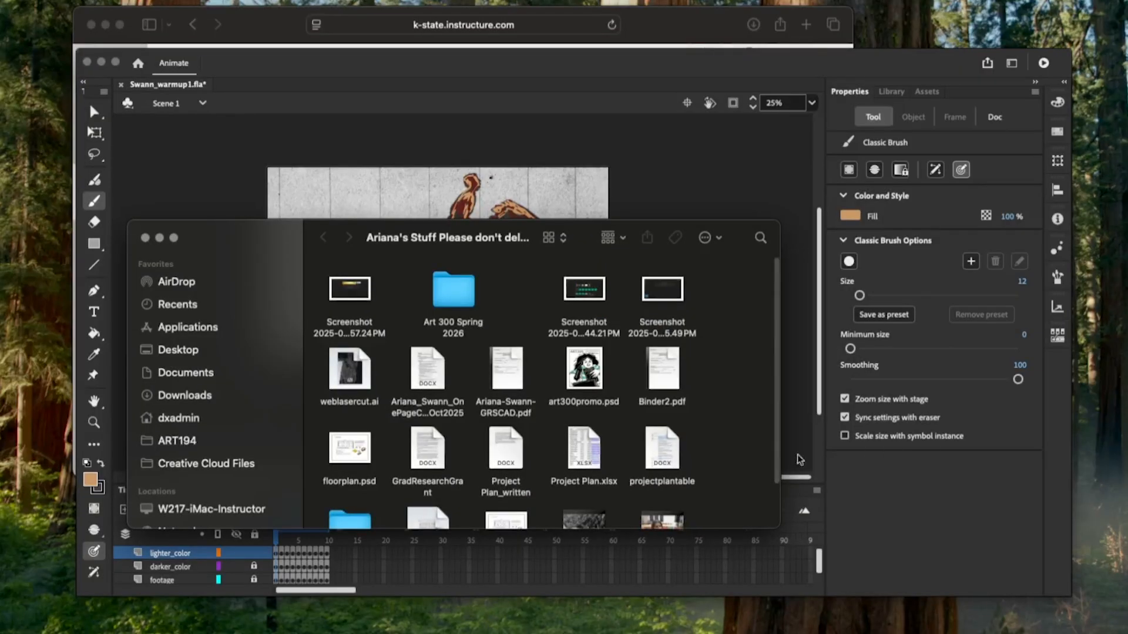
double_click(452, 288)
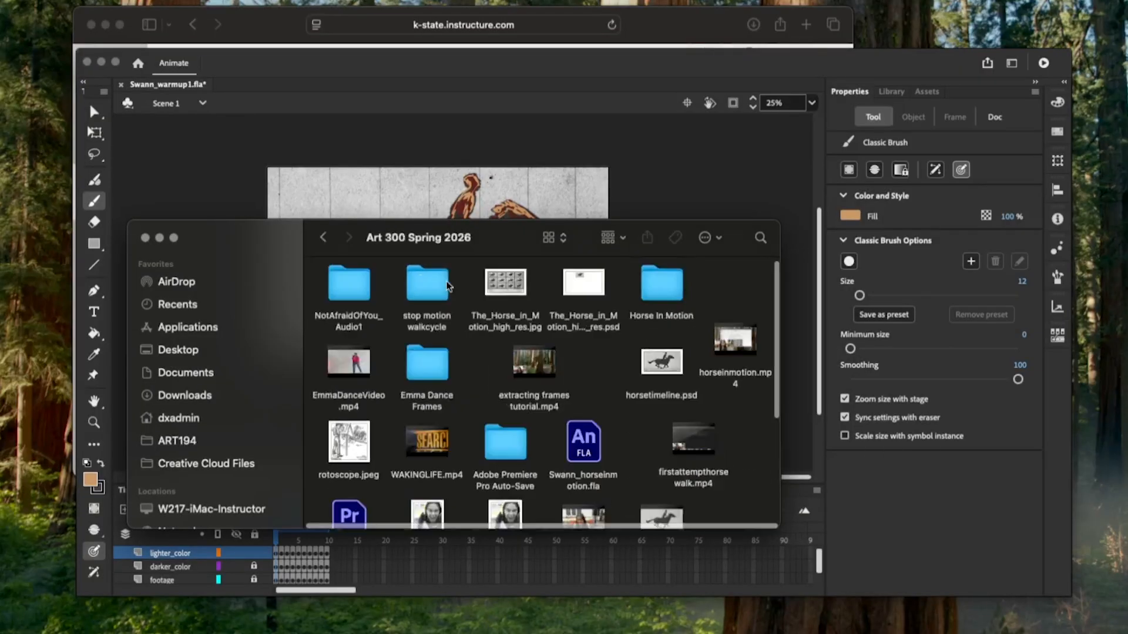
scroll(470, 327, down, 4)
scroll(470, 327, down, 2)
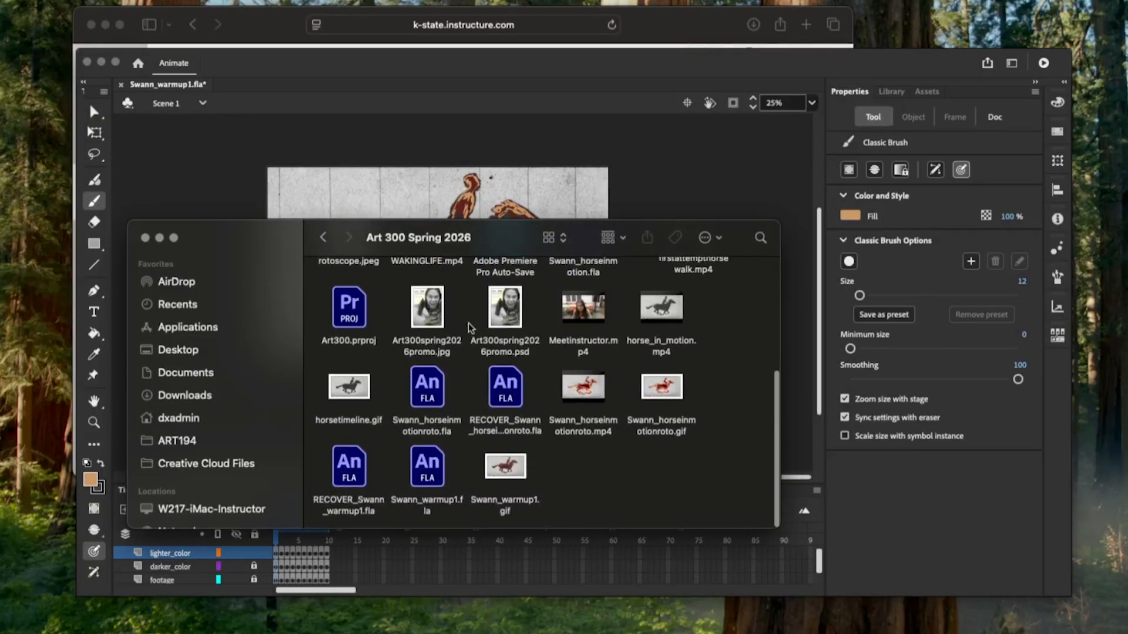
double_click(506, 469)
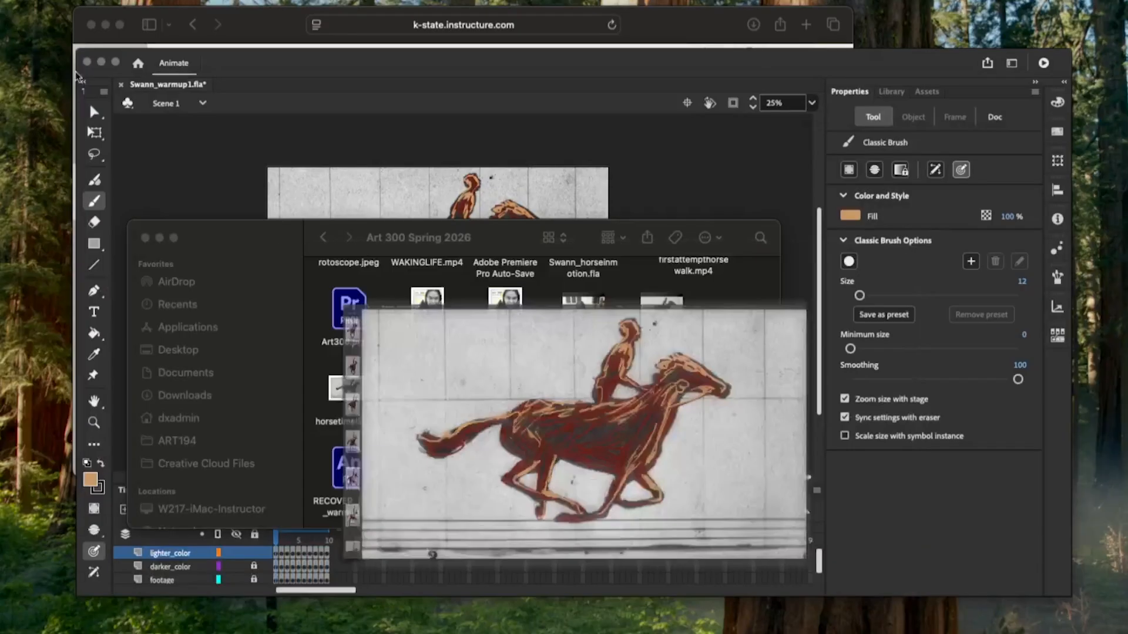
click(5, 18)
Open Swann_warmup1.gif with Firefox to view the animation, declining to make Firefox the primary browser
right_click(499, 467)
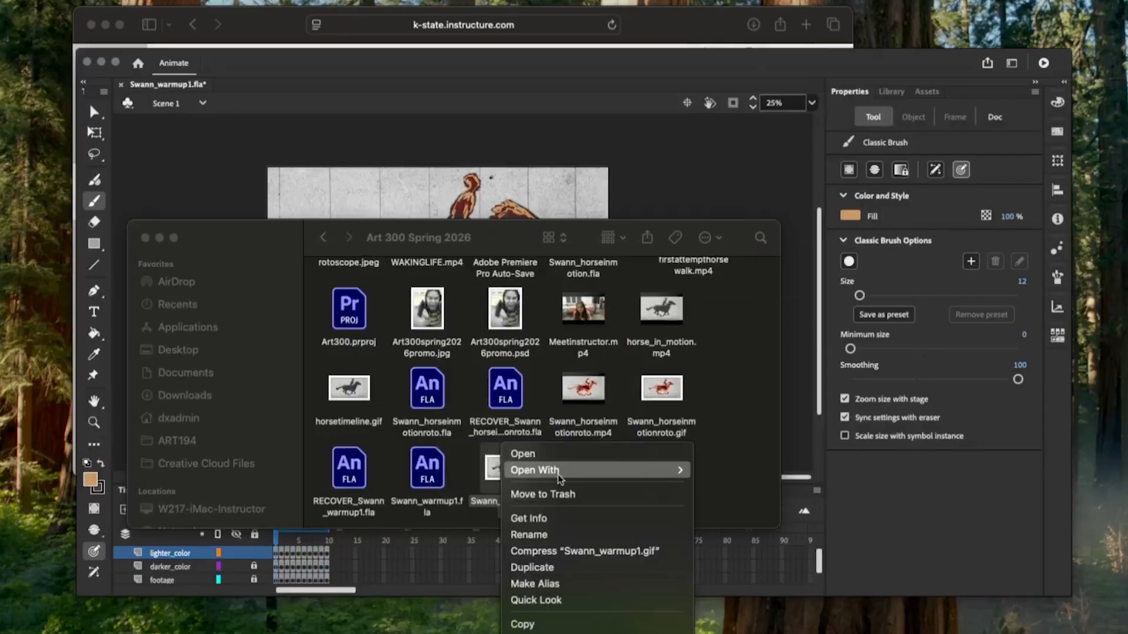
mouse_move(587, 473)
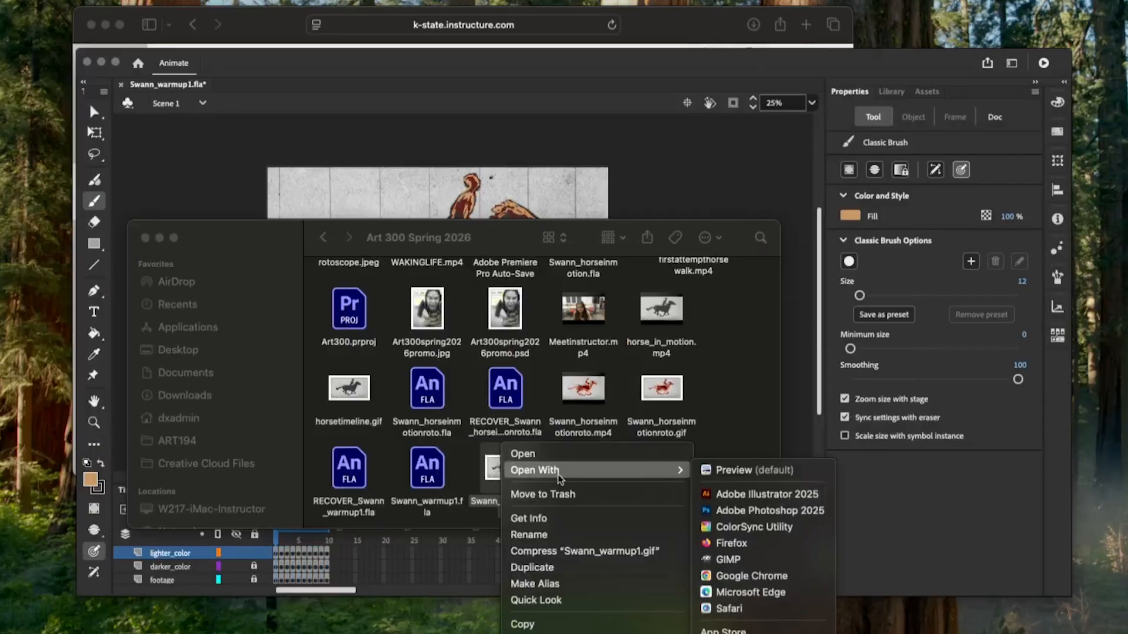
click(752, 543)
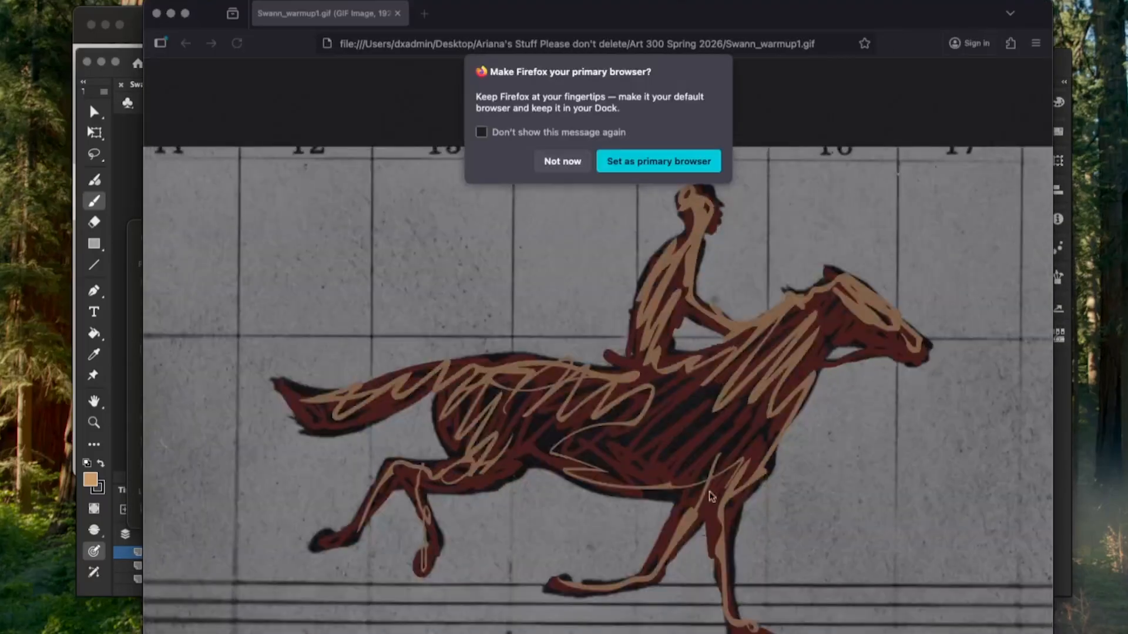
click(558, 161)
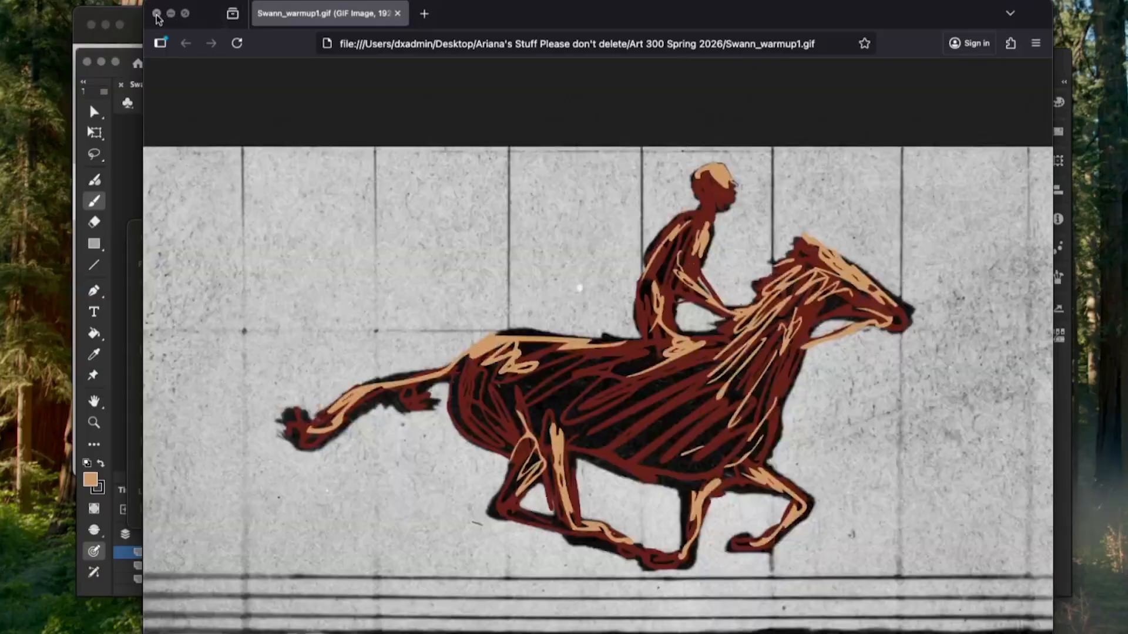
Dismiss the Firefox view, return to Animate, and turn the footage layer into a guide layer
click(169, 14)
click(652, 183)
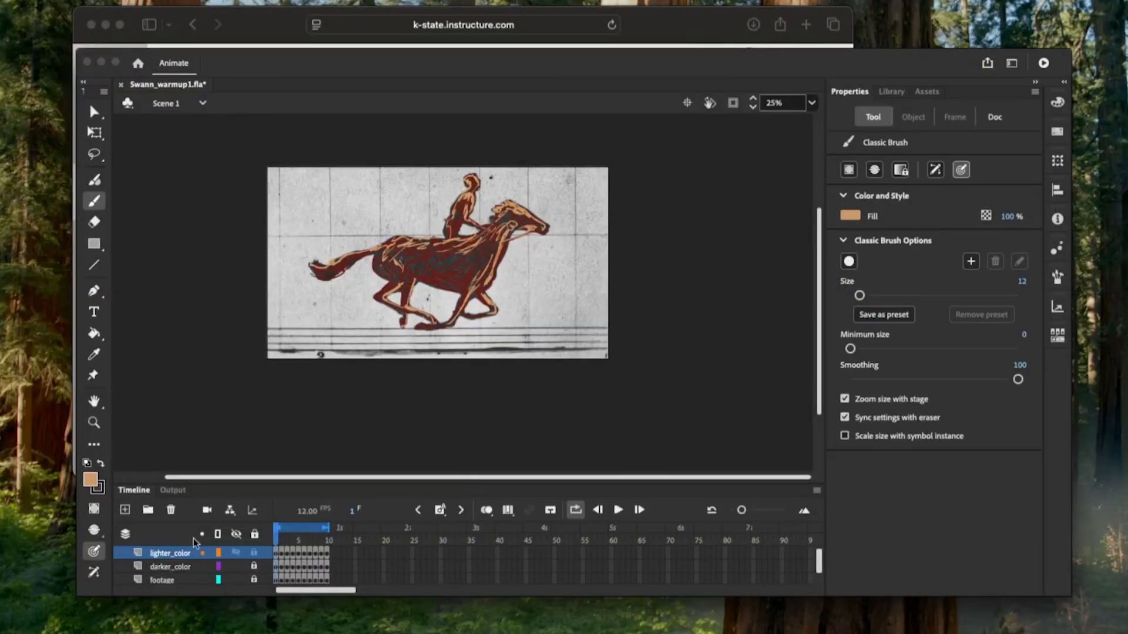
scroll(183, 555, down, 1)
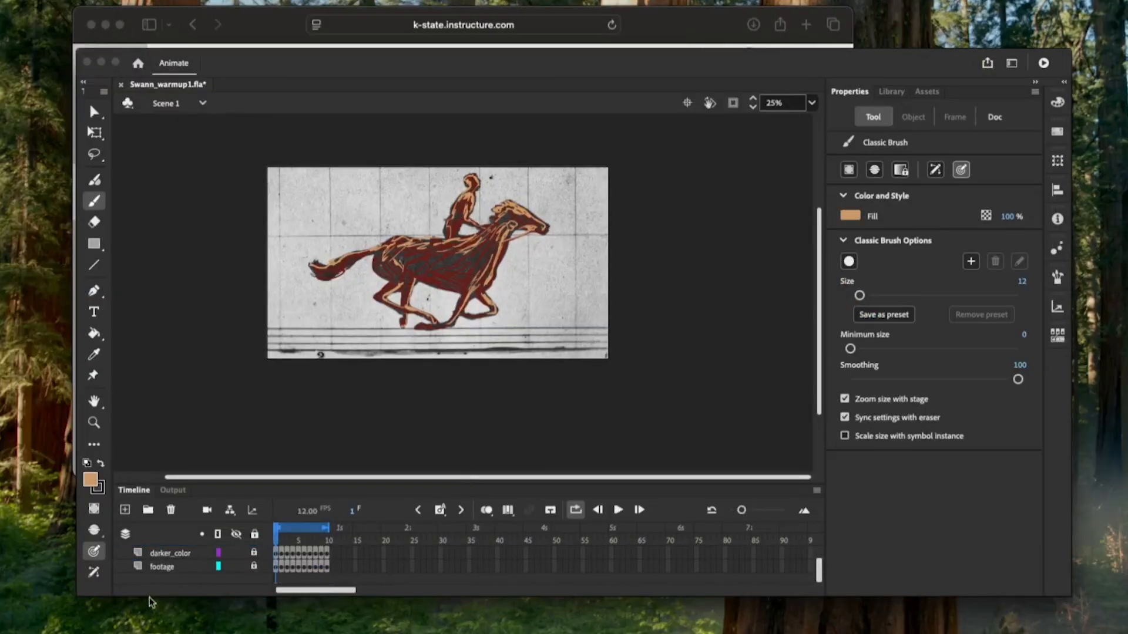
right_click(138, 567)
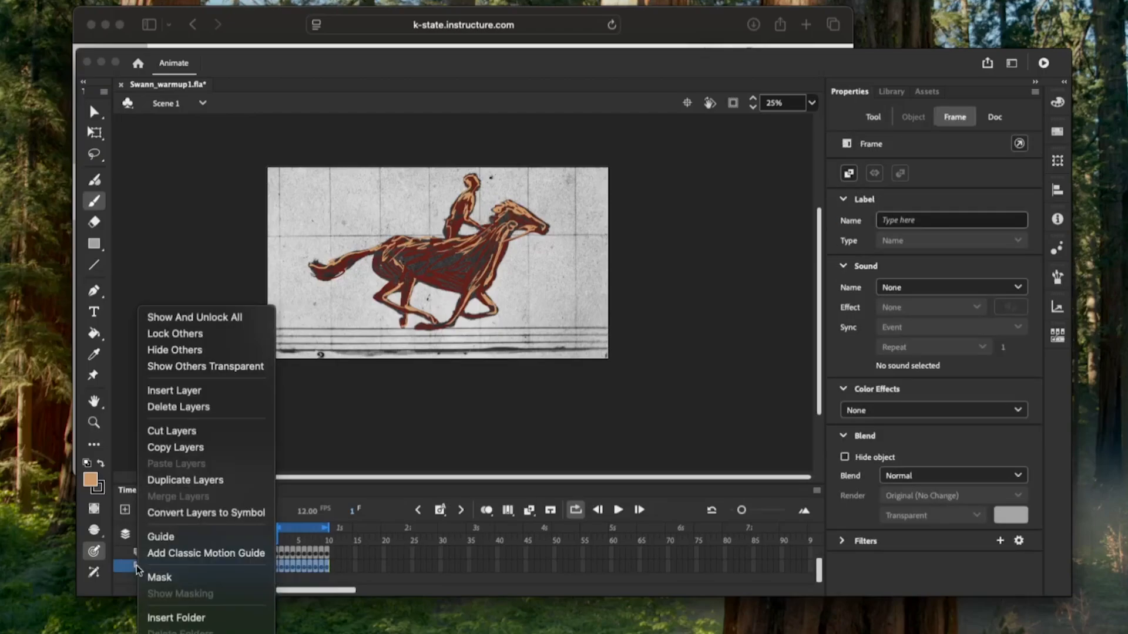
click(163, 541)
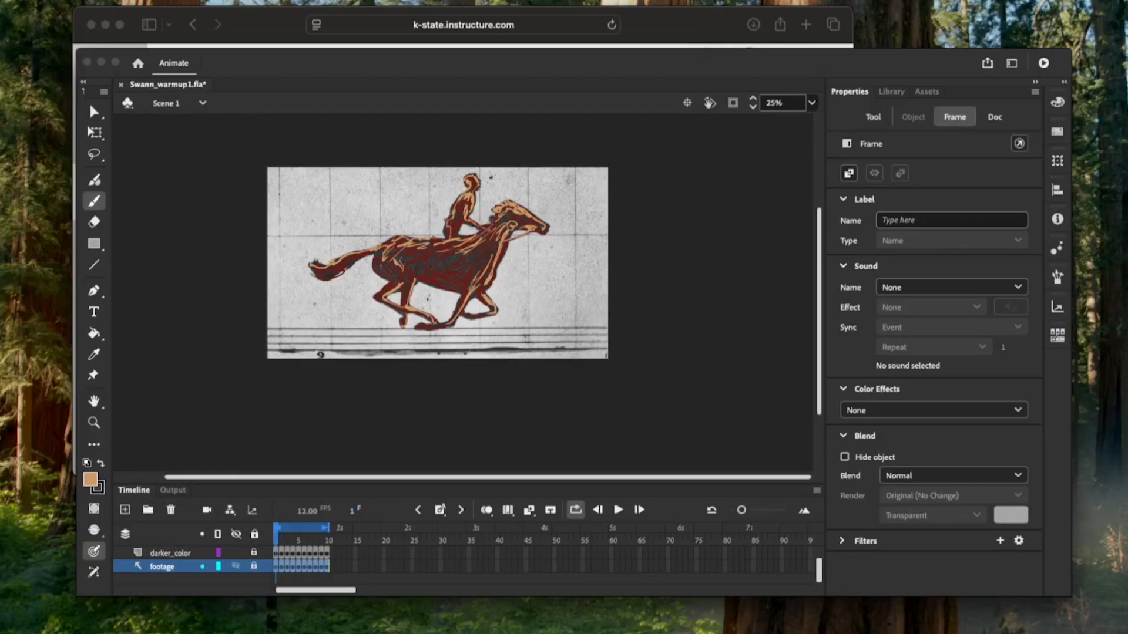
Export the animation as the animated GIF Swann_warmup1_nobackground.gif in the Art 300 Spring 2026 folder, keeping 1920 × 1080 px and Forever looping
click(81, 1)
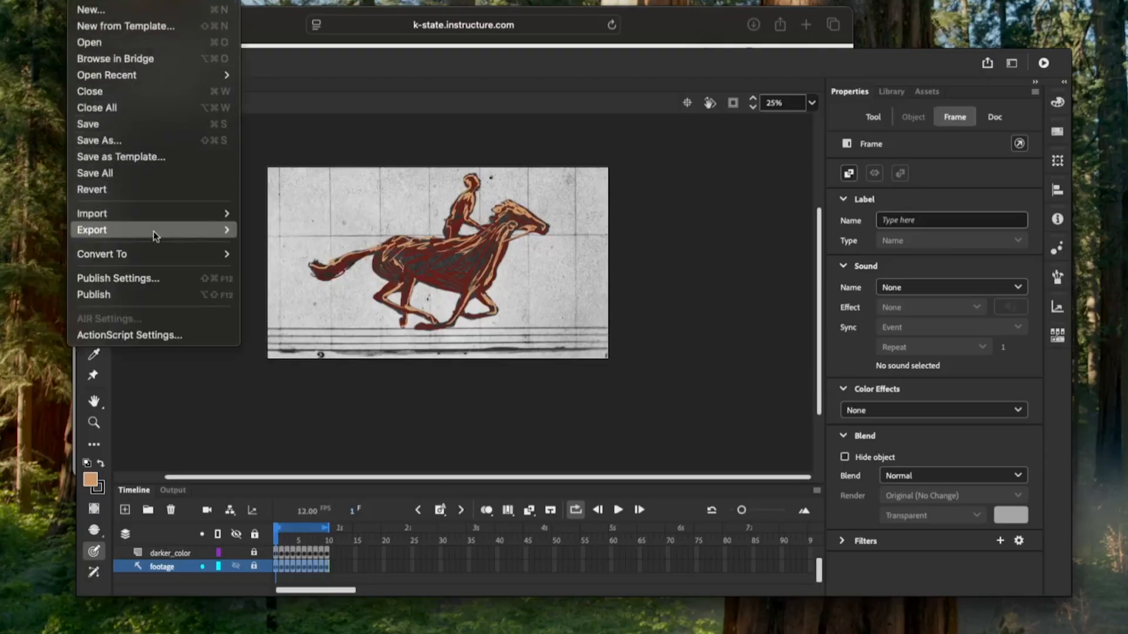
mouse_move(153, 230)
click(288, 295)
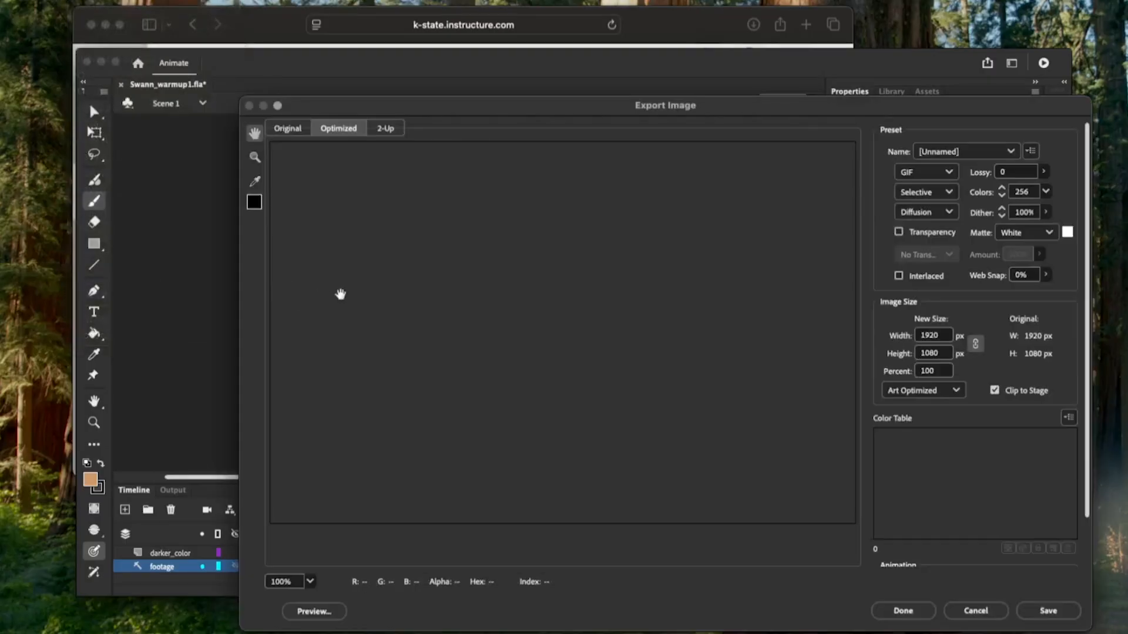
scroll(1025, 465, down, 2)
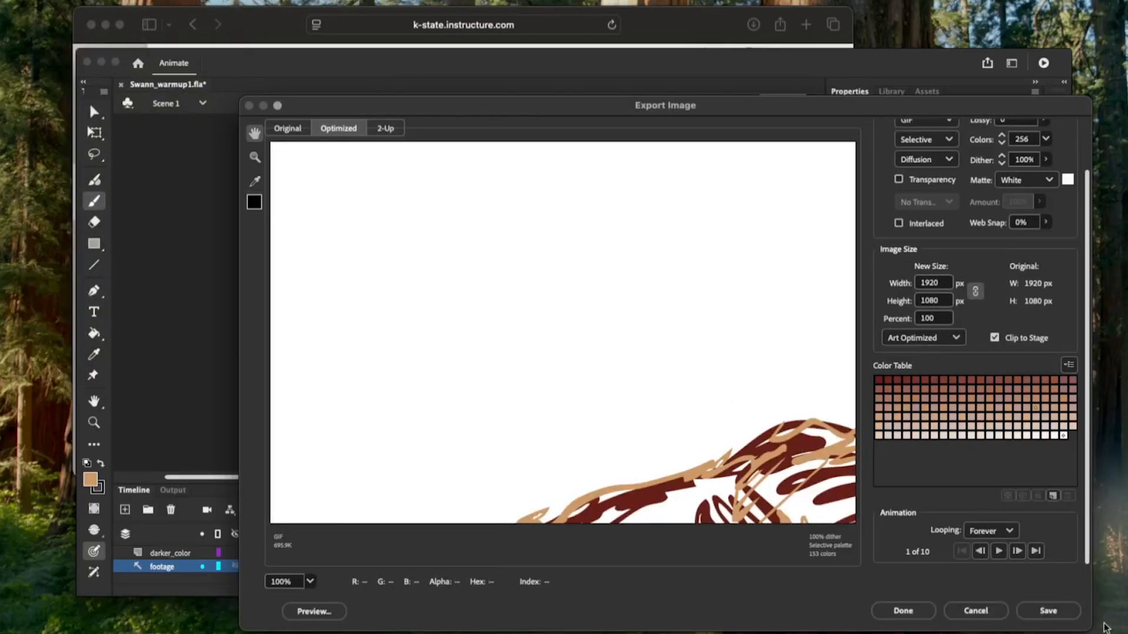
click(1049, 614)
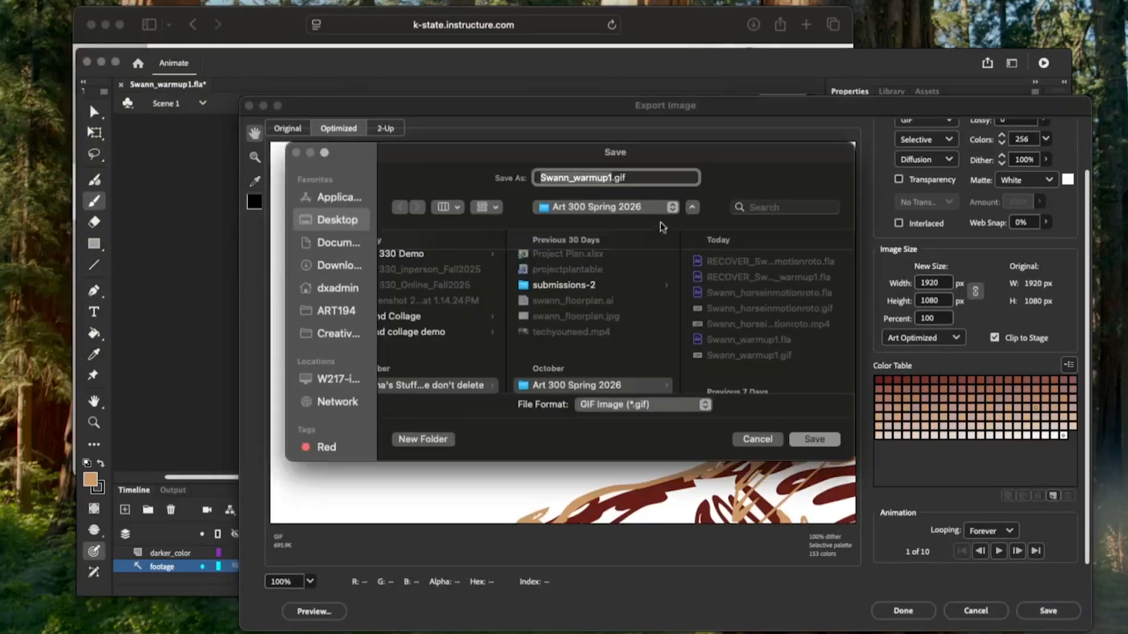
click(611, 178)
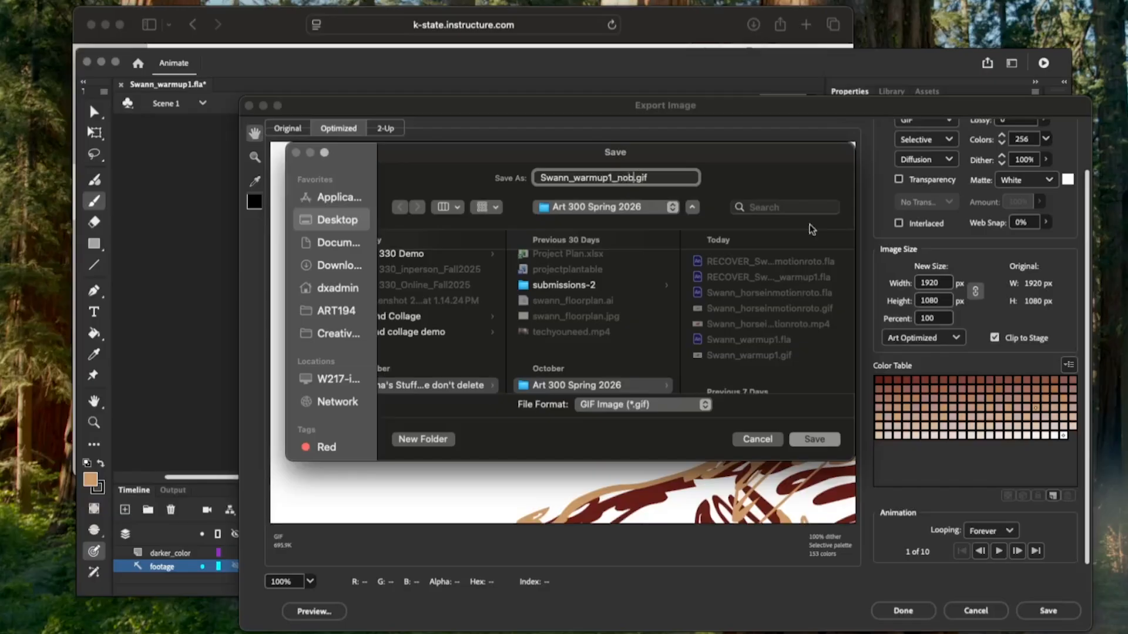
text(_nobackground)
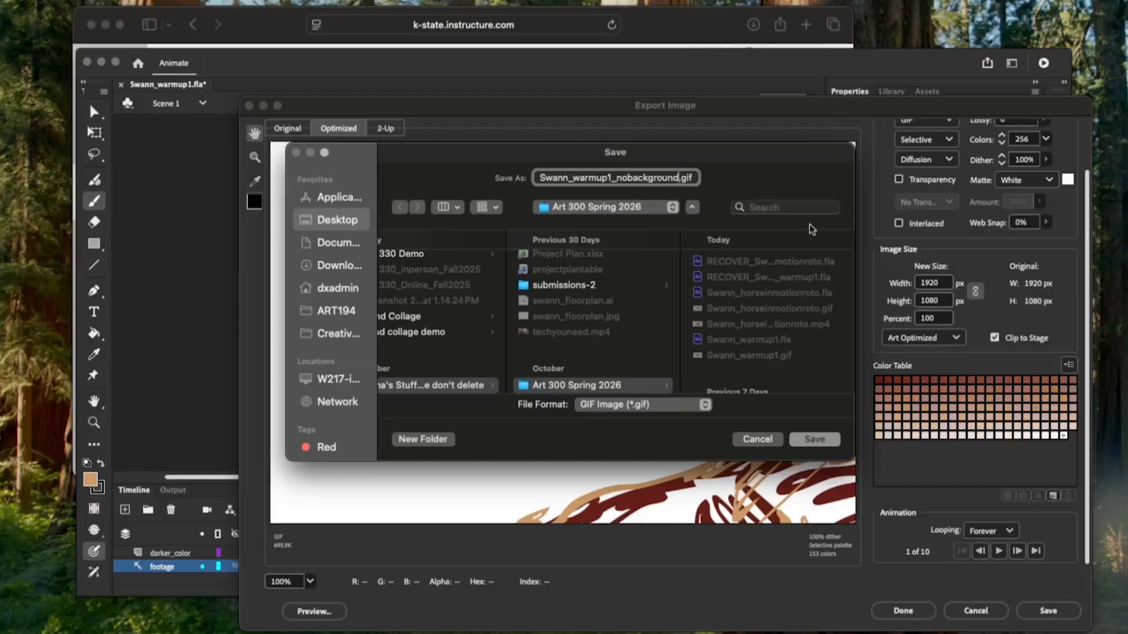
click(814, 440)
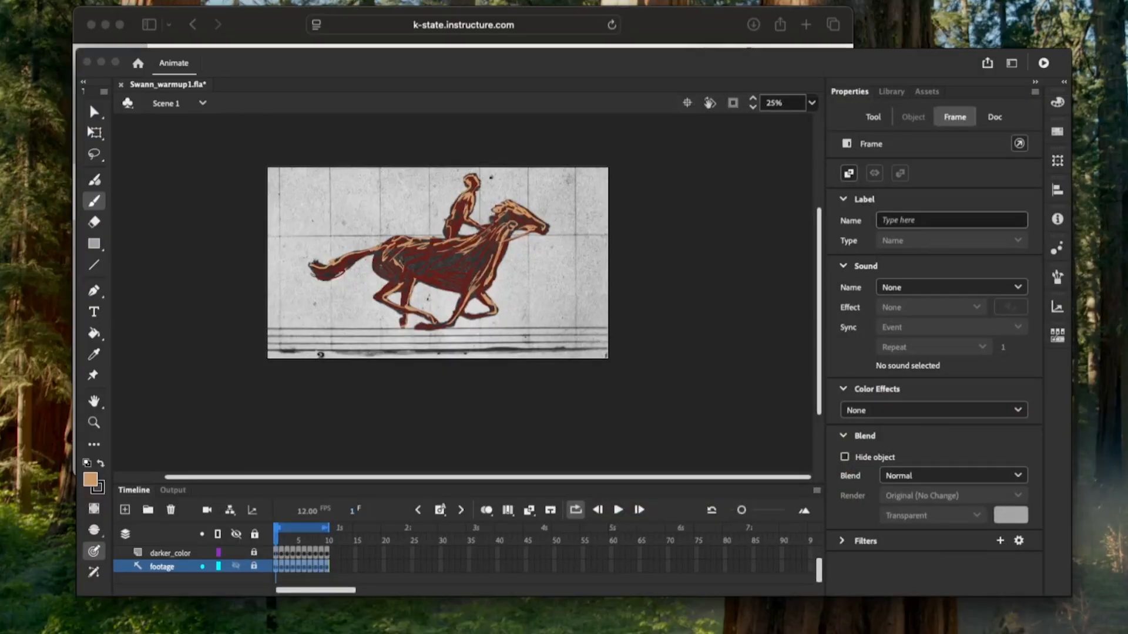
Switch to Finder and open Swann_warmup1_nobackground.gif from the Art 300 Spring 2026 folder with Firefox to view the animation
double_click(1100, 535)
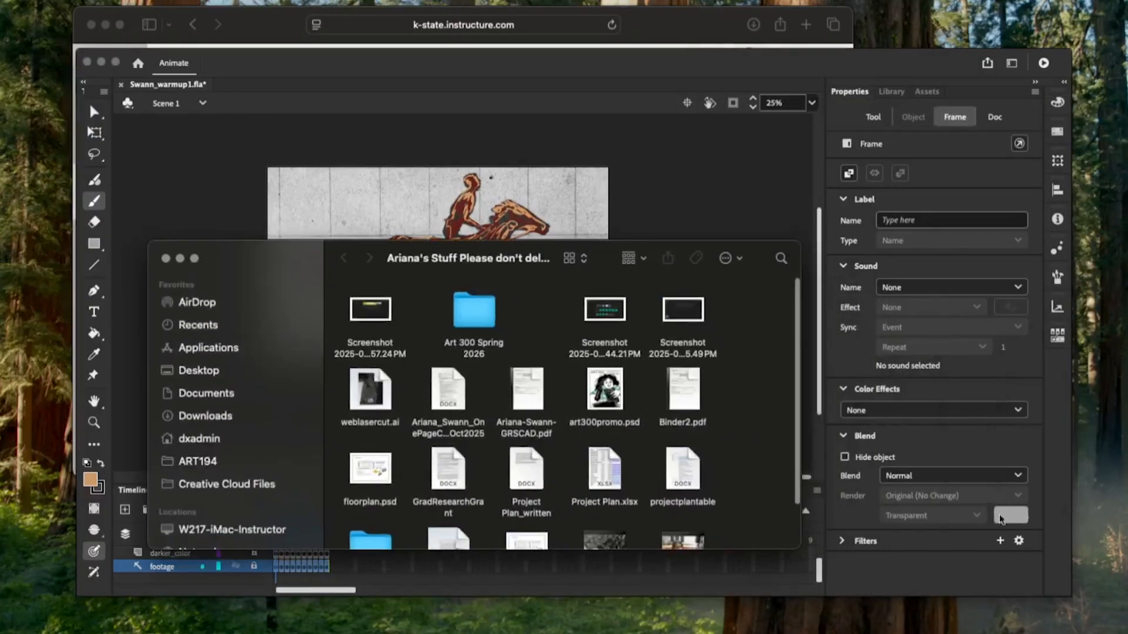
scroll(725, 447, down, 2)
scroll(725, 448, up, 2)
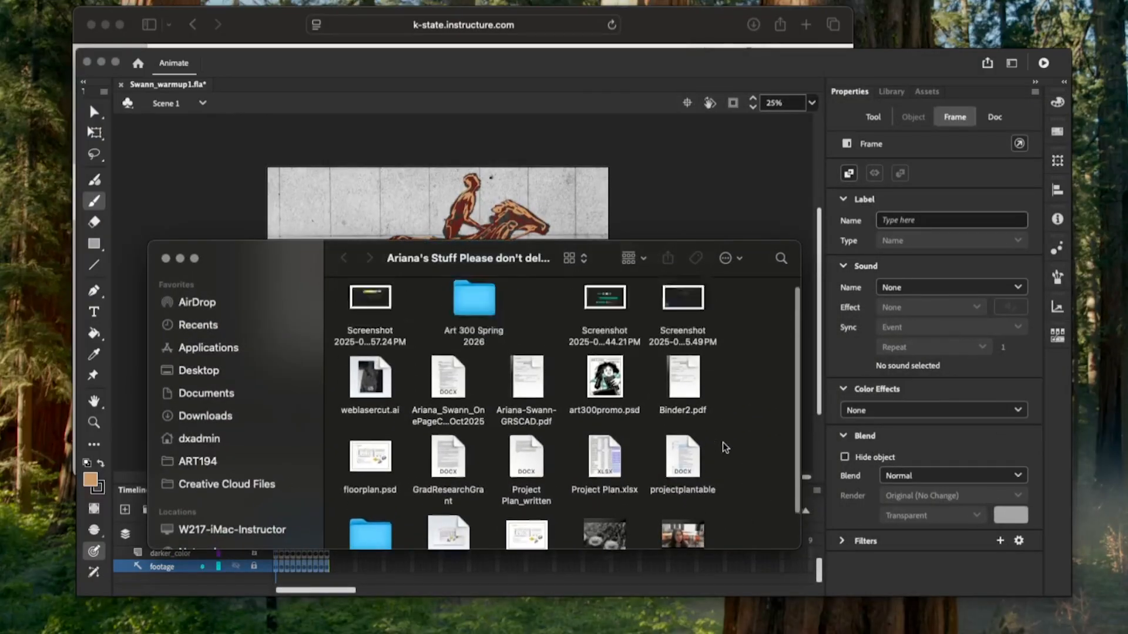
double_click(480, 331)
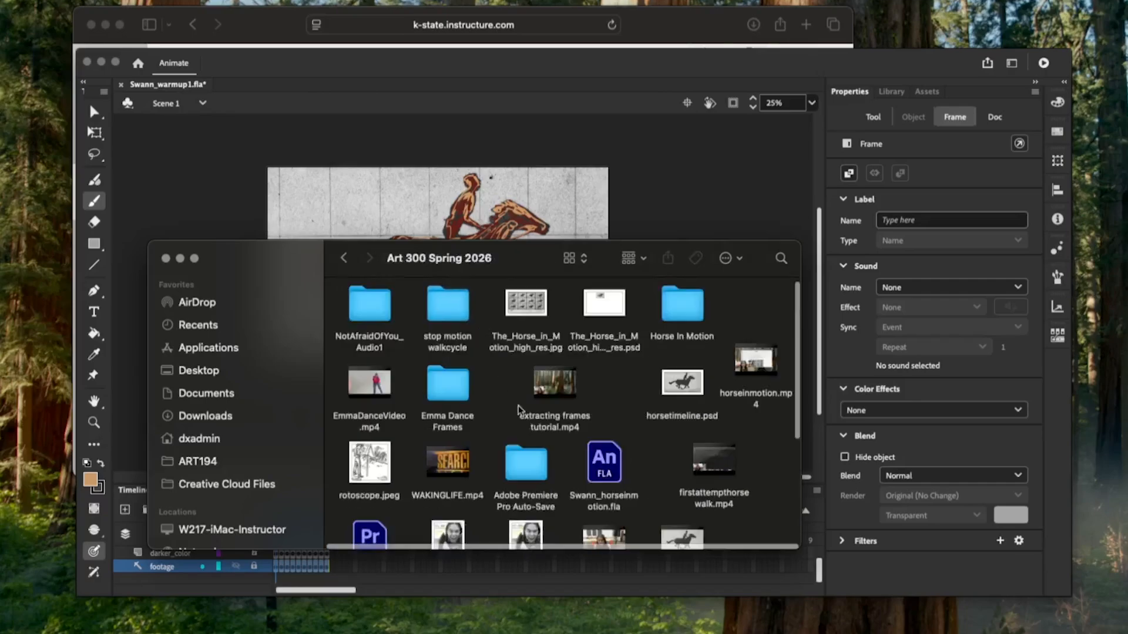
scroll(598, 491, down, 10)
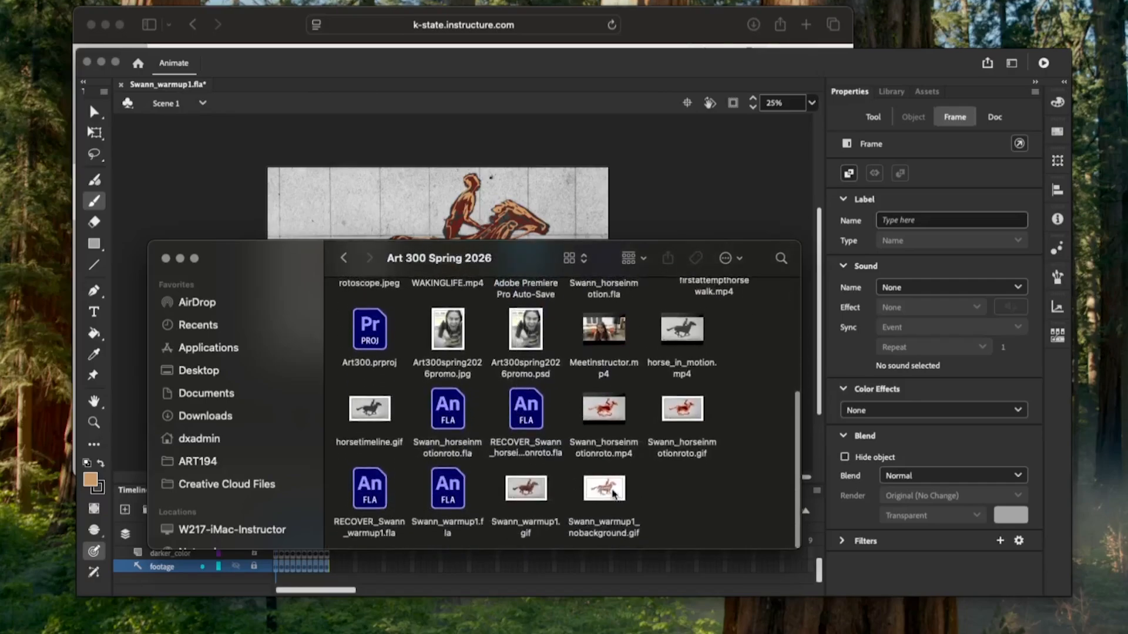
right_click(614, 494)
mouse_move(655, 471)
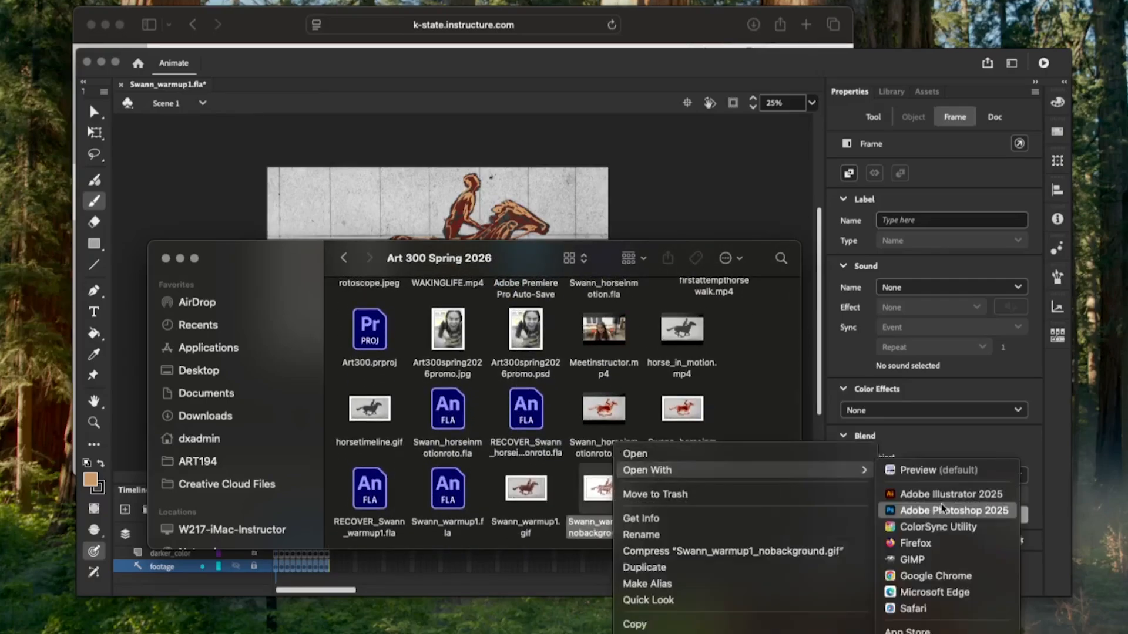
click(934, 543)
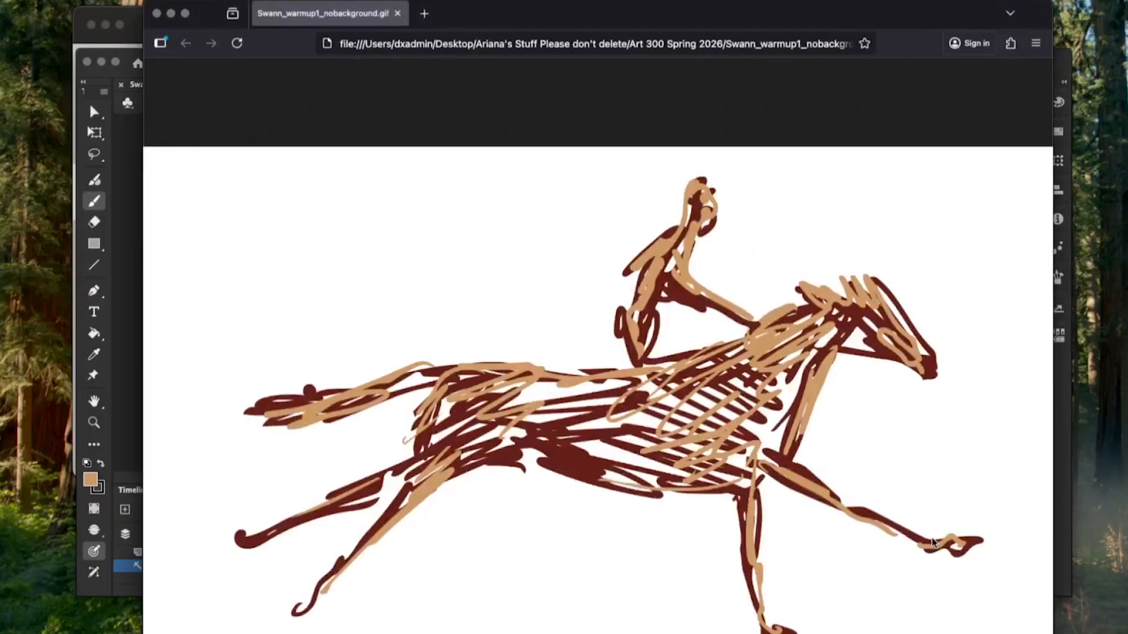